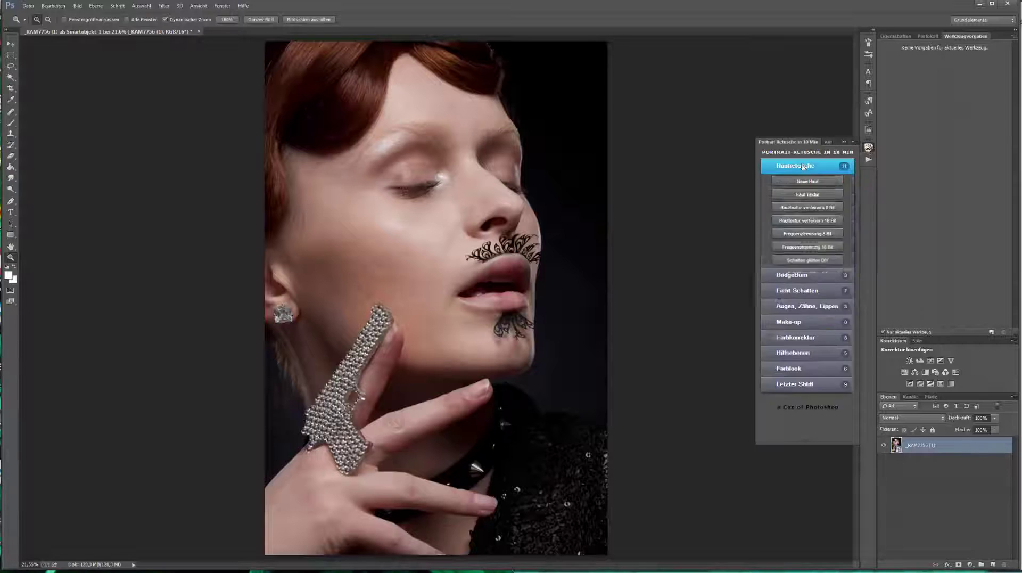
# Step: Blur the low frequency layer with a 20-pixel Gaussian Blur to finish the frequency separation
pyautogui.write('20')
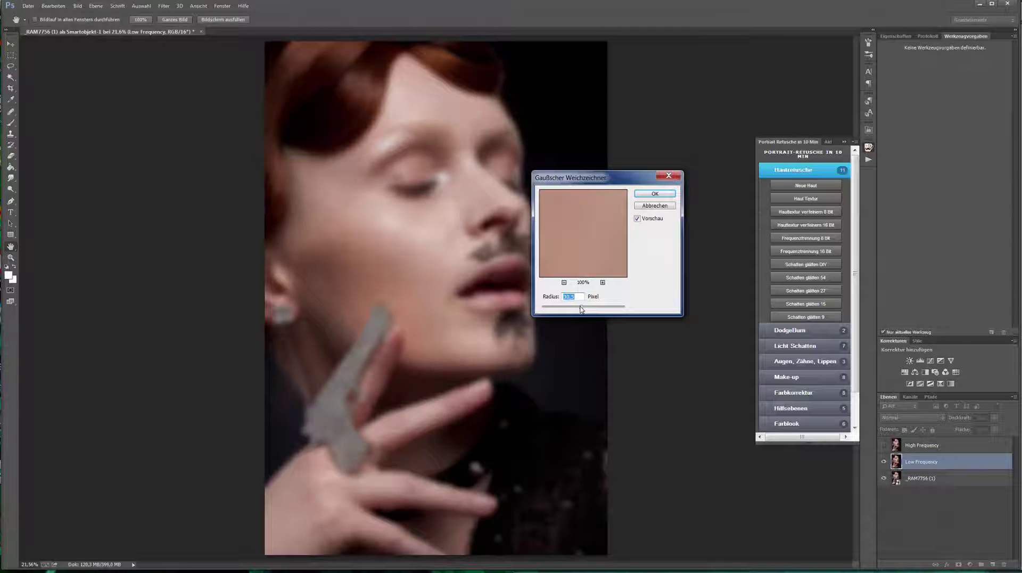
pyautogui.press('Return')
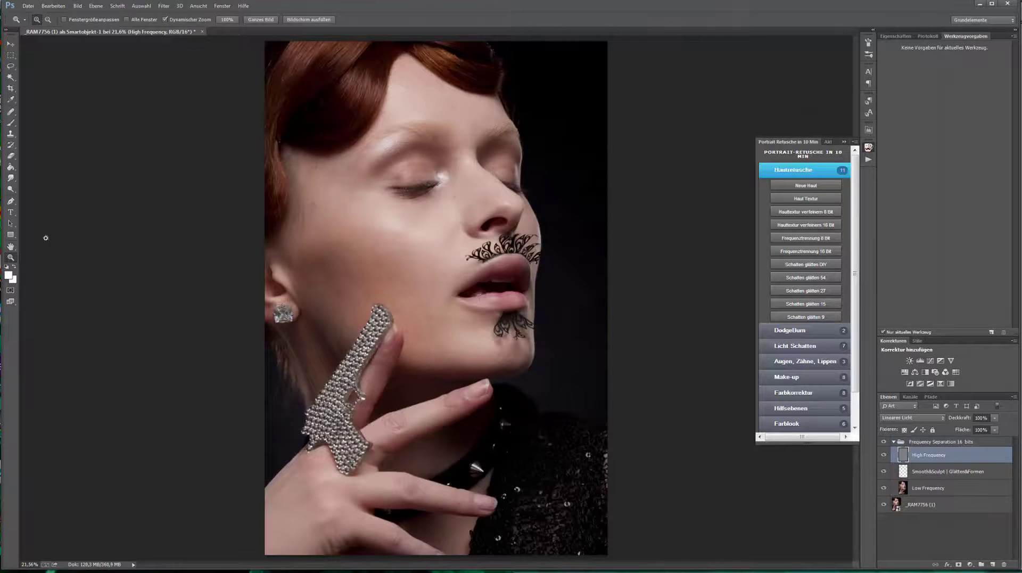
# Step: Heal away the long and thin hair strands crossing the forehead skin
pyautogui.moveTo(478, 260); pyautogui.dragTo(391, 388)
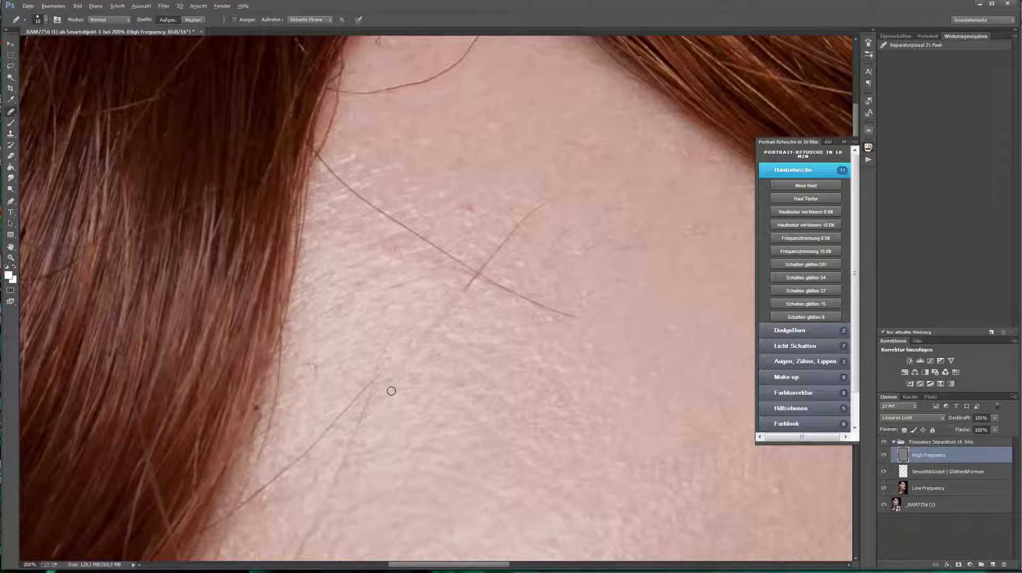
pyautogui.click(866, 45)
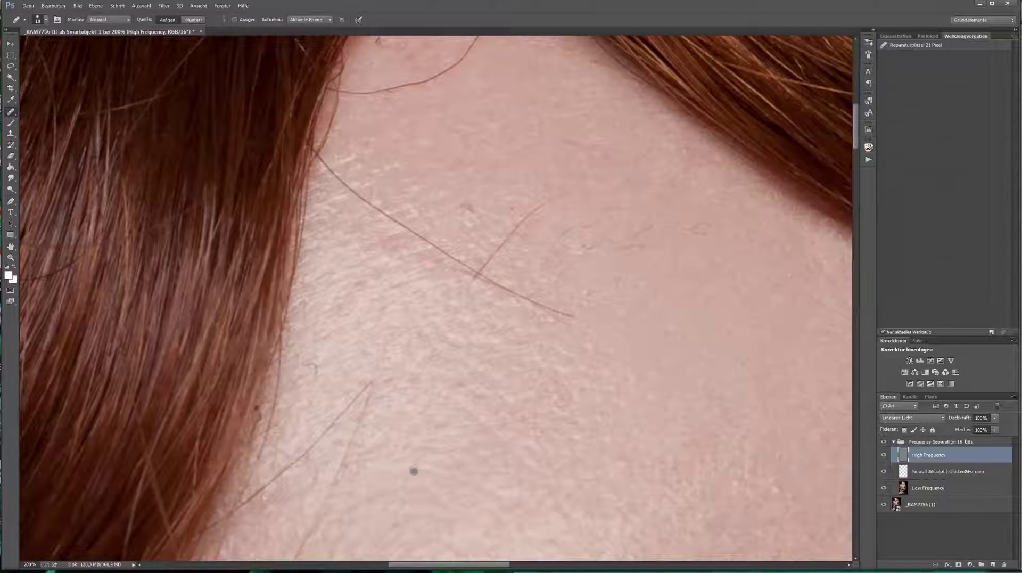
pyautogui.moveTo(366, 384); pyautogui.dragTo(292, 464)
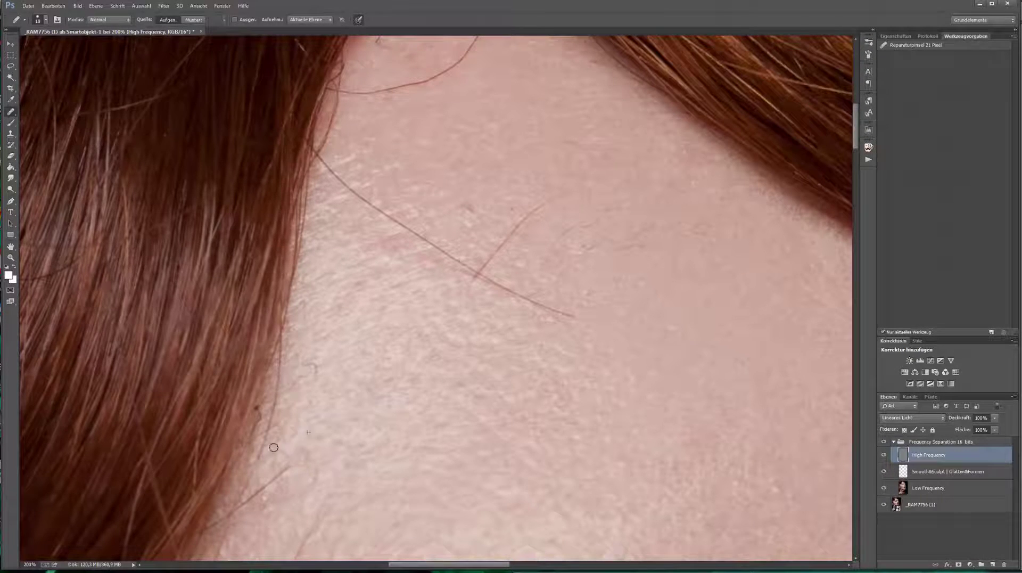
pyautogui.moveTo(339, 170)
pyautogui.mouseDown()
pyautogui.moveTo(389, 216)
pyautogui.moveTo(388, 342)
pyautogui.moveTo(472, 406)
pyautogui.moveTo(568, 439)
pyautogui.mouseUp()
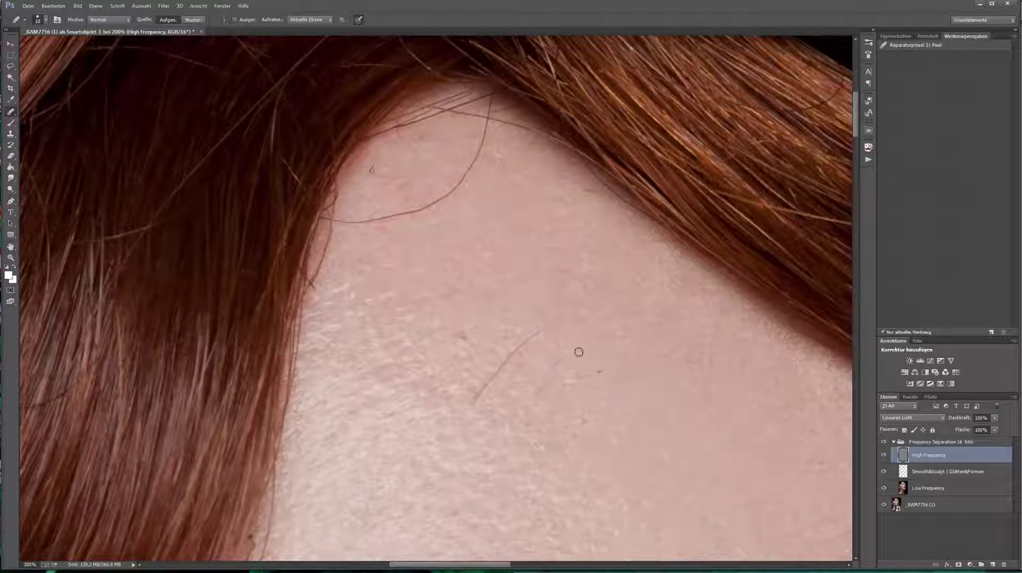
pyautogui.moveTo(546, 330); pyautogui.dragTo(475, 398)
# Step: Set up a size-7 Clone Stamp in Normal mode at the hair edge, then return to healing
pyautogui.moveTo(508, 174)
pyautogui.mouseDown()
pyautogui.moveTo(622, 276)
pyautogui.moveTo(662, 296)
pyautogui.mouseUp()
pyautogui.moveTo(537, 289); pyautogui.dragTo(678, 246)
pyautogui.press('s')
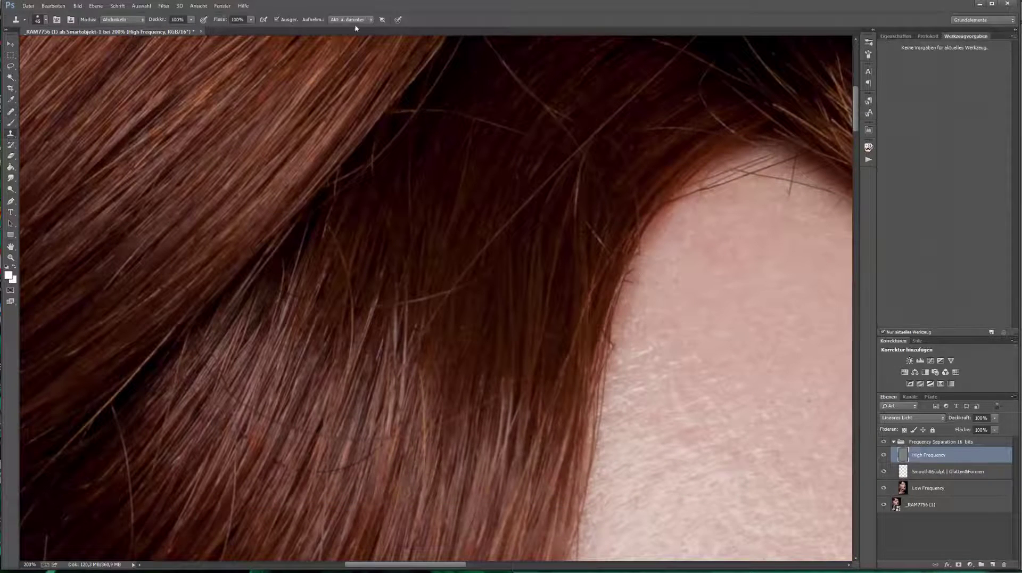
pyautogui.rightClick(611, 356)
pyautogui.write('7')
pyautogui.press('Return')
pyautogui.moveTo(614, 347); pyautogui.dragTo(554, 364)
pyautogui.hotkey('alt', 'shift', 'n')
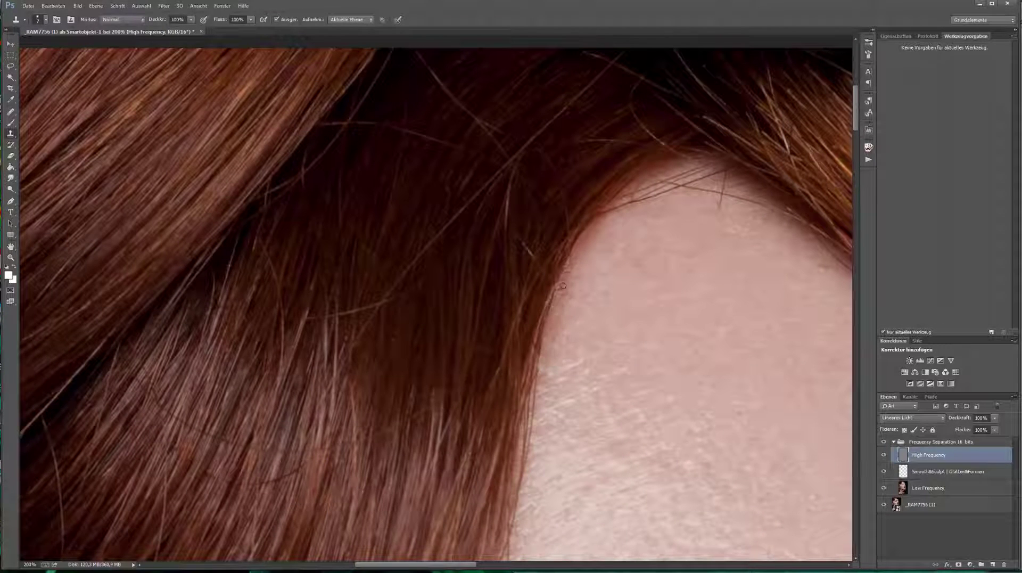
pyautogui.press('j')
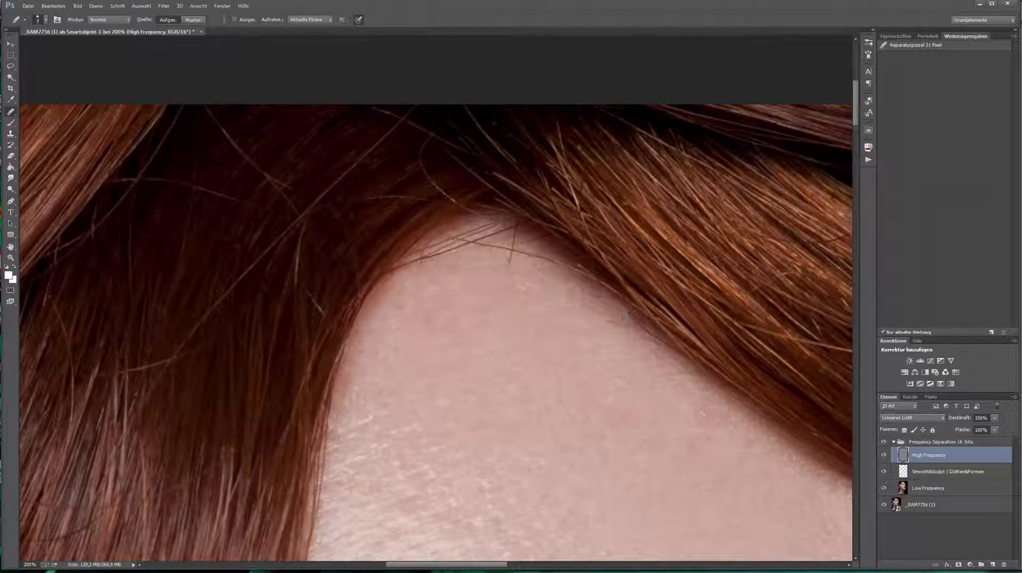
pyautogui.moveTo(512, 265)
pyautogui.mouseDown()
pyautogui.moveTo(660, 378)
pyautogui.moveTo(603, 386)
pyautogui.moveTo(645, 353)
pyautogui.moveTo(335, 213)
pyautogui.moveTo(467, 284)
pyautogui.mouseUp()
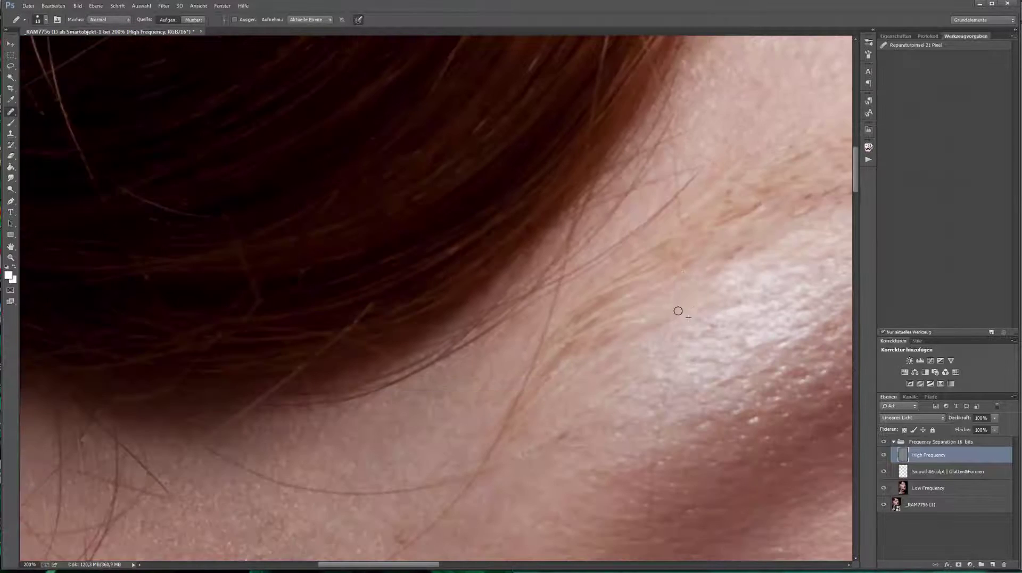
# Step: Heal the thin, curved and vertical hair strands, the dark mole and reddish spots on the temple
pyautogui.moveTo(678, 310); pyautogui.dragTo(626, 273)
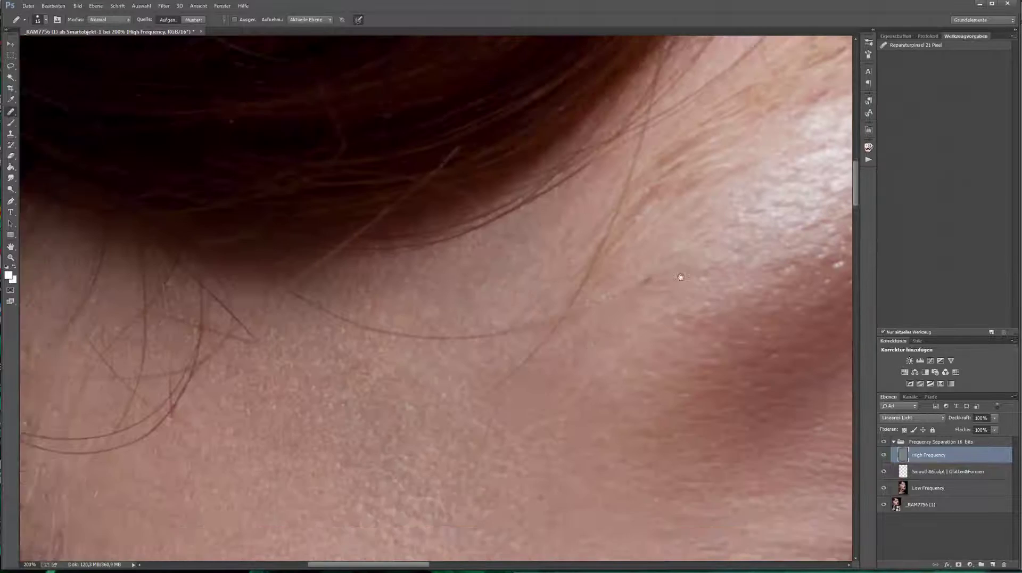
pyautogui.moveTo(680, 276); pyautogui.dragTo(650, 308)
pyautogui.moveTo(334, 361); pyautogui.dragTo(532, 353)
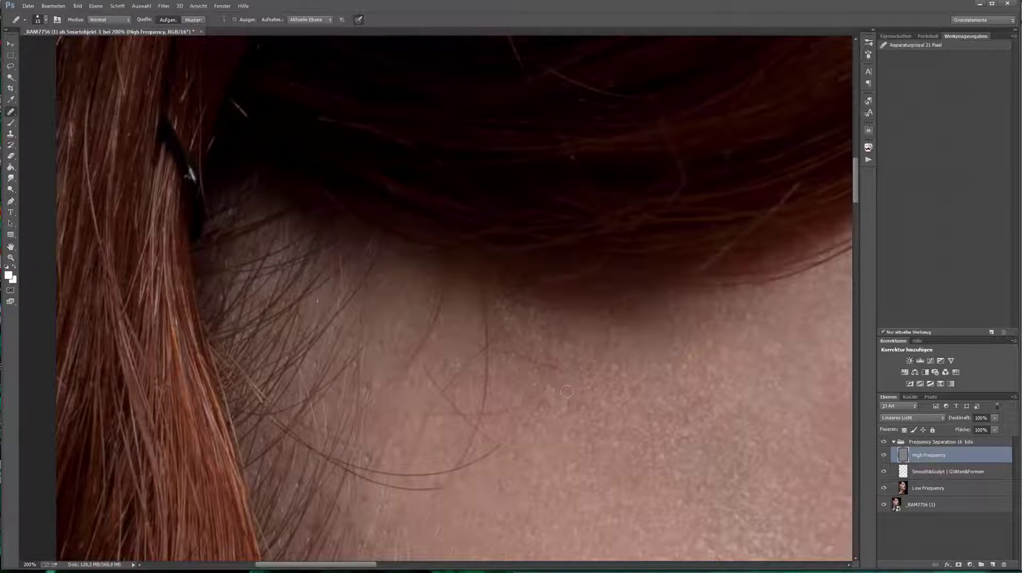
pyautogui.moveTo(500, 302); pyautogui.dragTo(570, 158)
pyautogui.moveTo(530, 309); pyautogui.dragTo(590, 282)
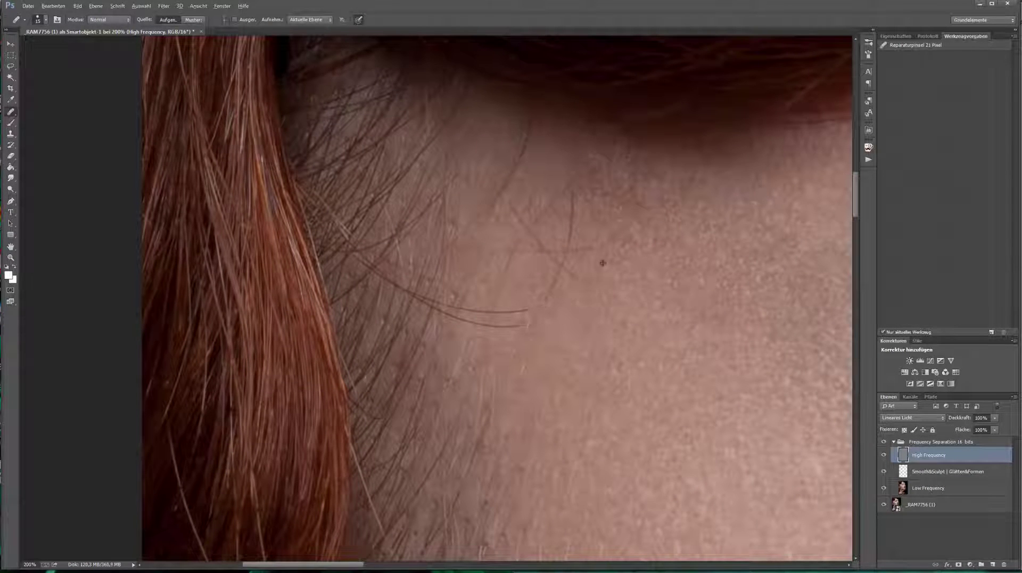
pyautogui.moveTo(572, 238); pyautogui.dragTo(568, 187)
pyautogui.click(555, 237)
pyautogui.click(628, 195)
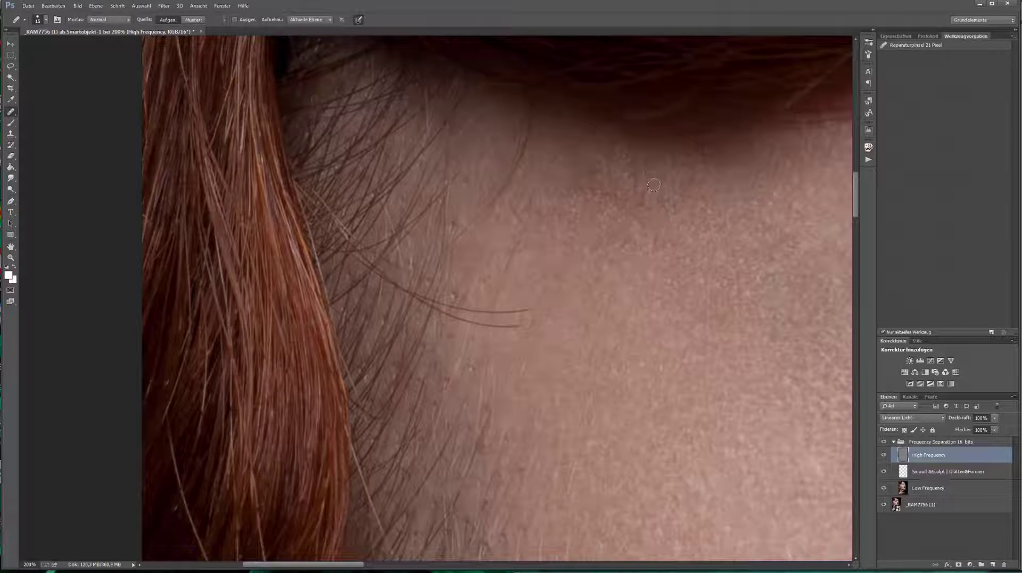
# Step: Heal the upper and lower parts of the dark hair strand above the ear
pyautogui.moveTo(526, 310); pyautogui.dragTo(447, 319)
pyautogui.scroll(3, 486, 296)
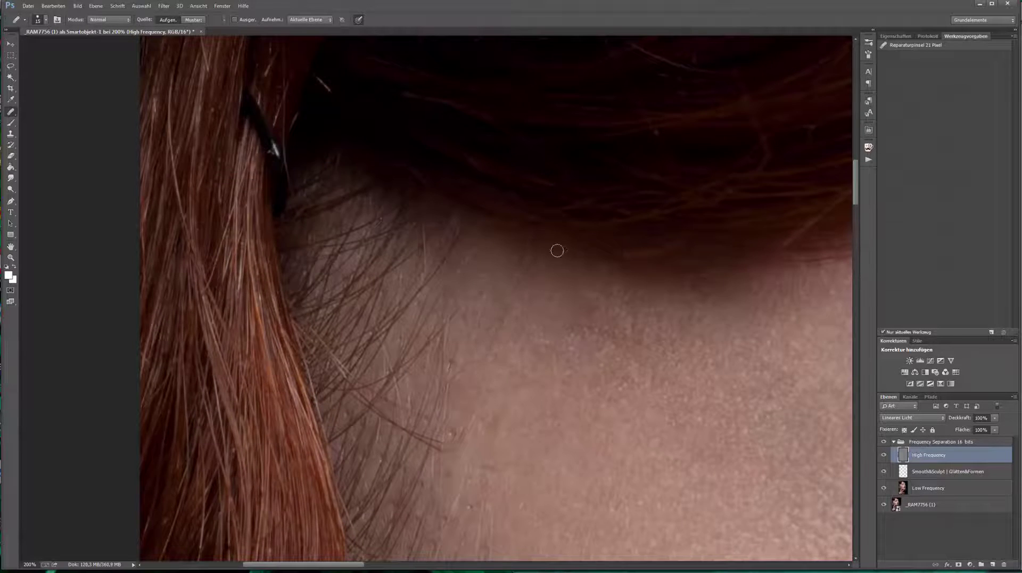
pyautogui.moveTo(557, 248); pyautogui.dragTo(414, 226)
pyautogui.scroll(-5, 414, 225)
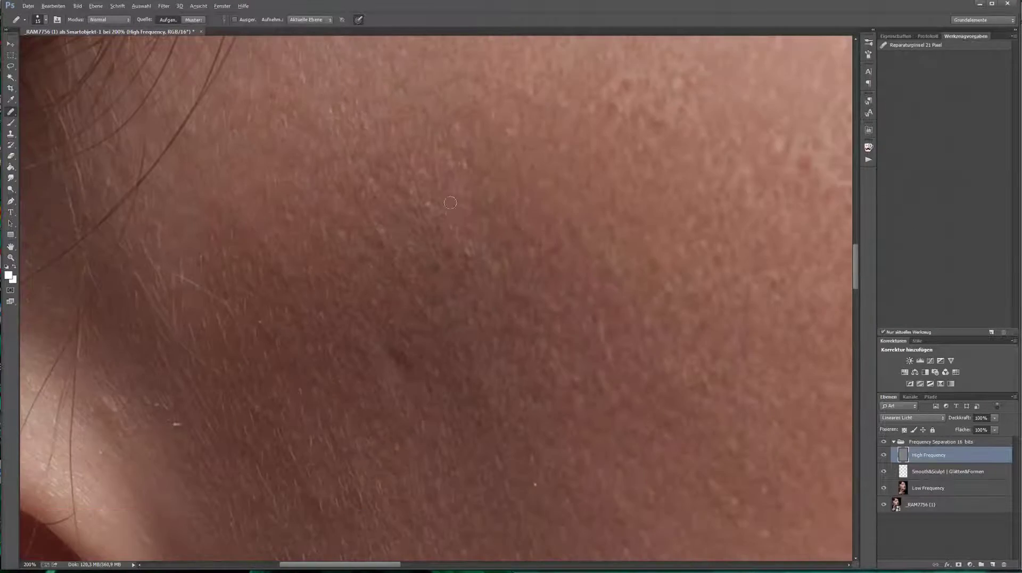
pyautogui.moveTo(475, 254); pyautogui.dragTo(748, 116)
pyautogui.click(592, 208)
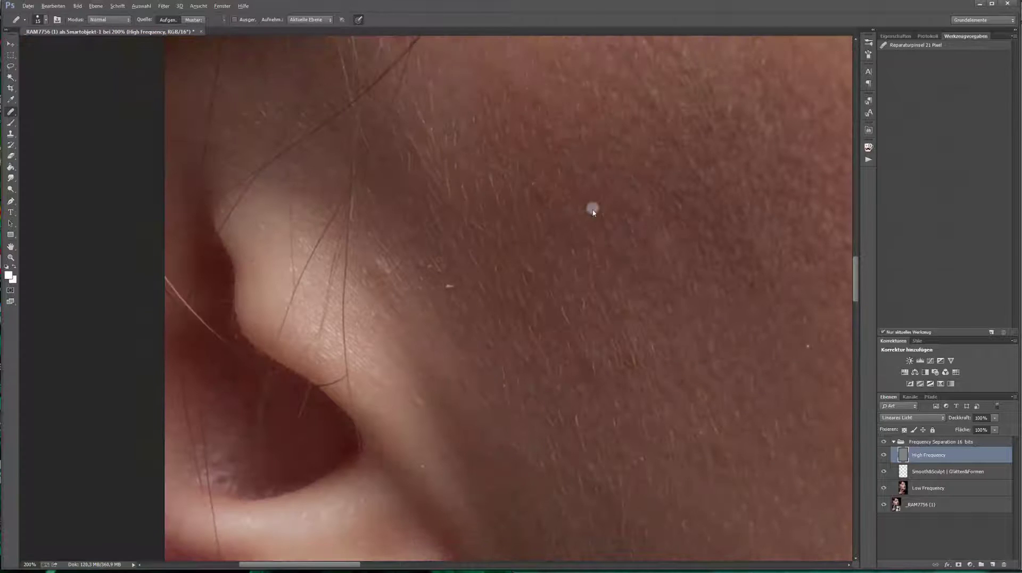
pyautogui.moveTo(396, 275); pyautogui.dragTo(542, 184)
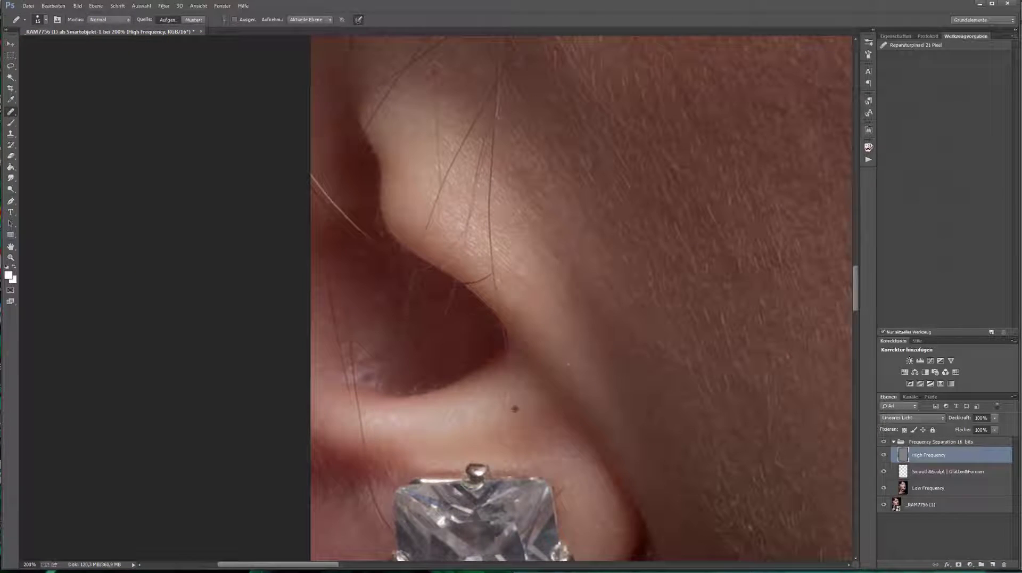
pyautogui.moveTo(495, 106)
pyautogui.mouseDown()
pyautogui.moveTo(528, 273)
pyautogui.moveTo(494, 188)
pyautogui.mouseUp()
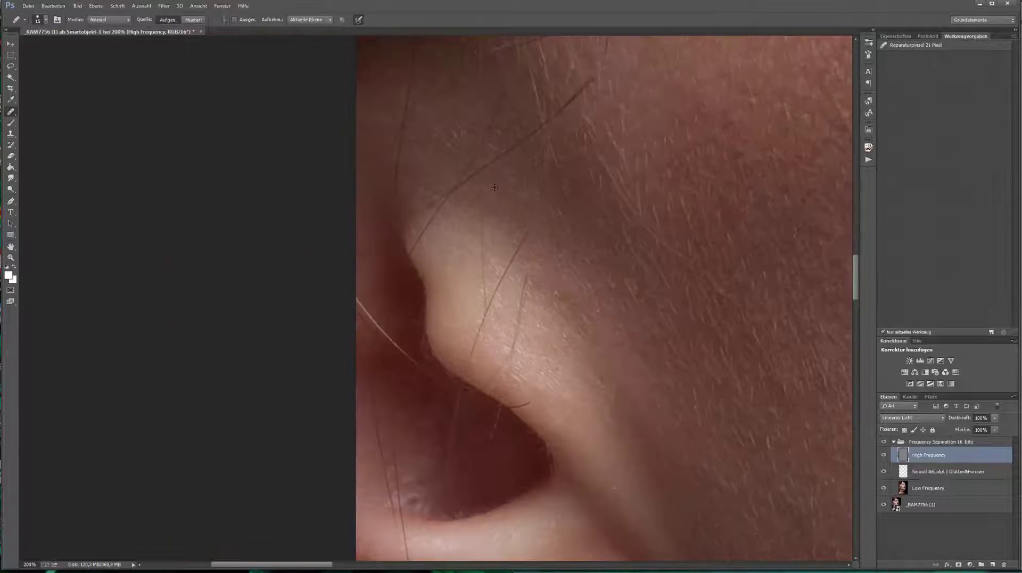
pyautogui.moveTo(593, 78); pyautogui.dragTo(564, 107)
pyautogui.moveTo(525, 291); pyautogui.dragTo(513, 349)
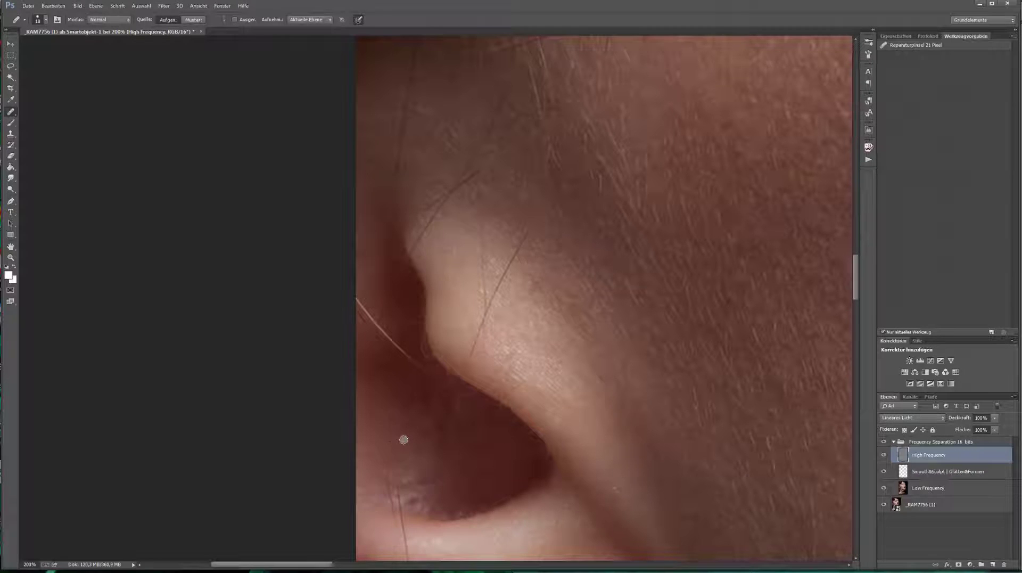
# Step: With a size-10 healing brush, remove the hair strand over the ear and the light hair at its edge
pyautogui.scroll(-5, 403, 439)
pyautogui.scroll(-2, 432, 332)
pyautogui.moveTo(472, 365); pyautogui.dragTo(581, 154)
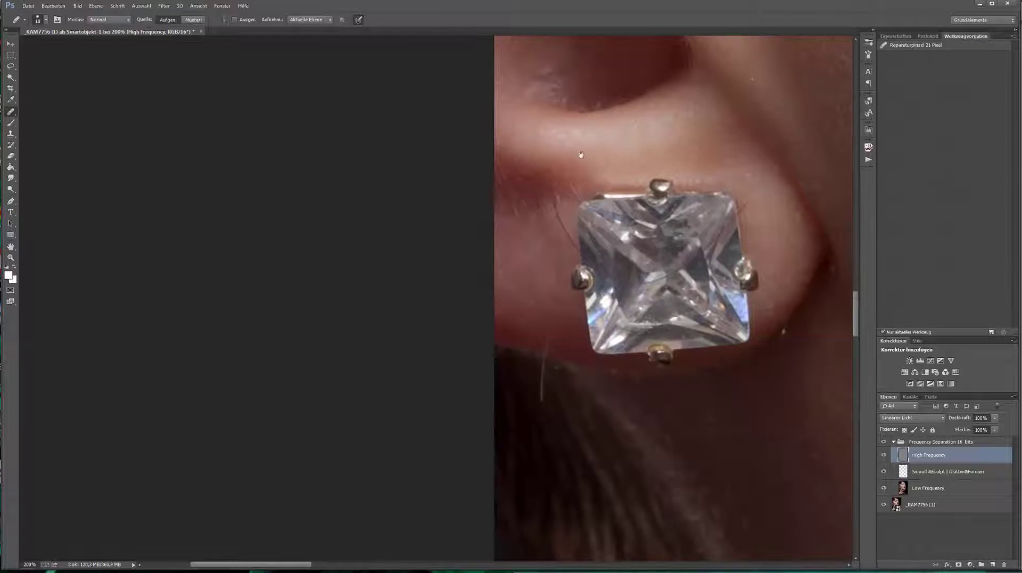
pyautogui.scroll(3, 541, 326)
pyautogui.hscroll(2, 541, 326)
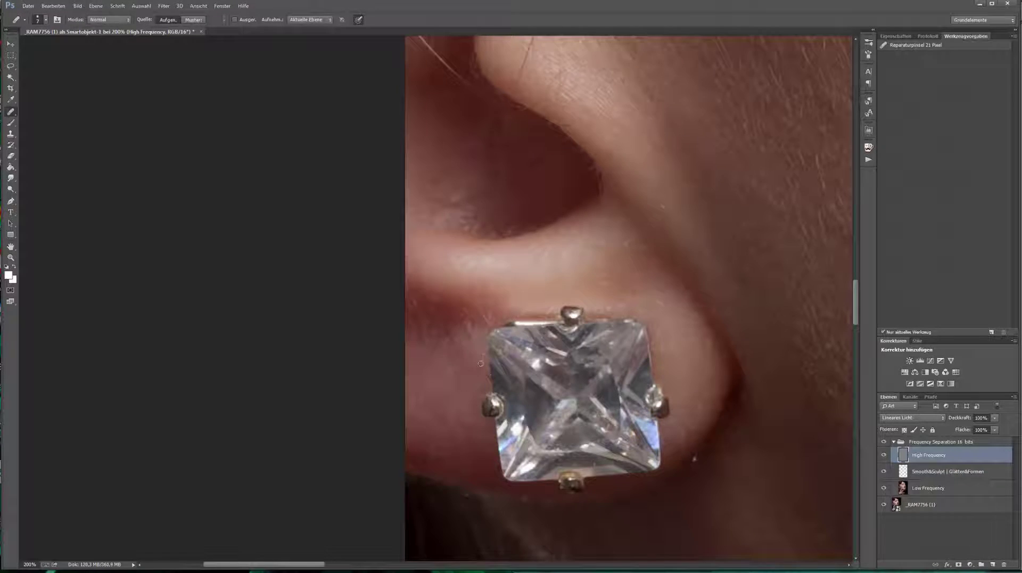
pyautogui.scroll(4, 548, 346)
pyautogui.press(']')
pyautogui.press(']')
pyautogui.press(']')
pyautogui.moveTo(570, 307); pyautogui.dragTo(560, 332)
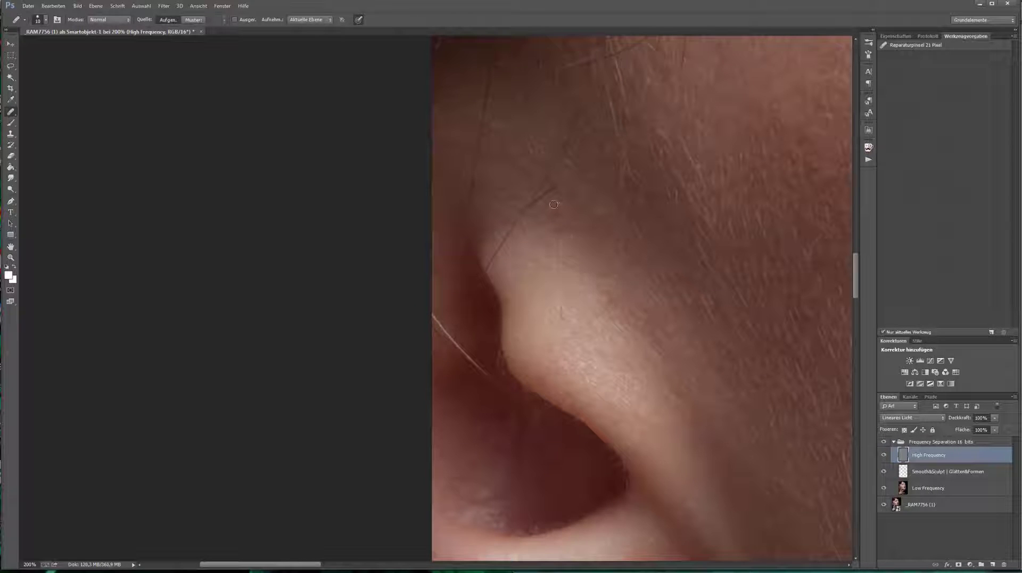
pyautogui.moveTo(442, 338); pyautogui.dragTo(479, 367)
pyautogui.scroll(5, 560, 409)
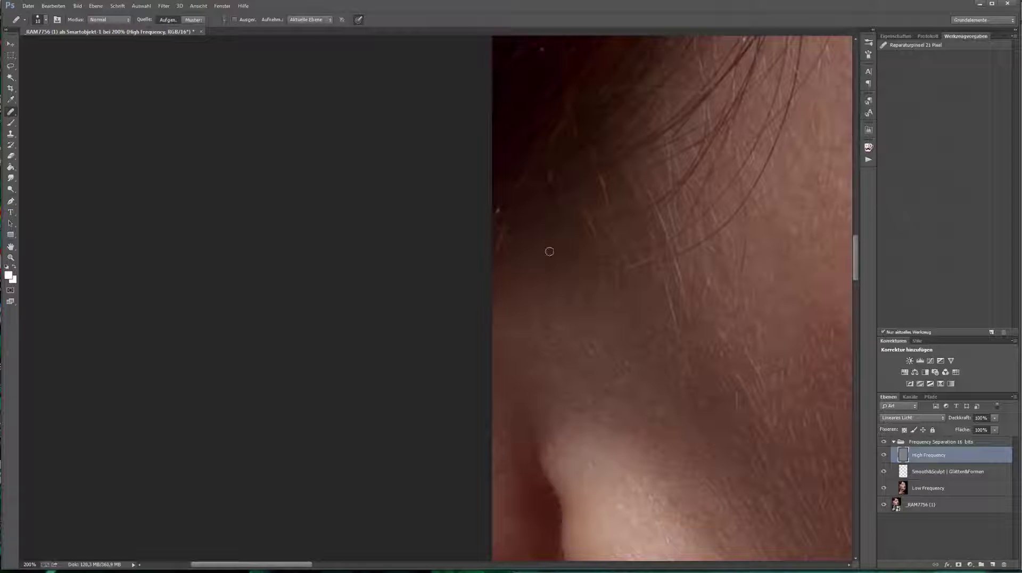
pyautogui.scroll(-3, 549, 251)
pyautogui.hscroll(10, 533, 213)
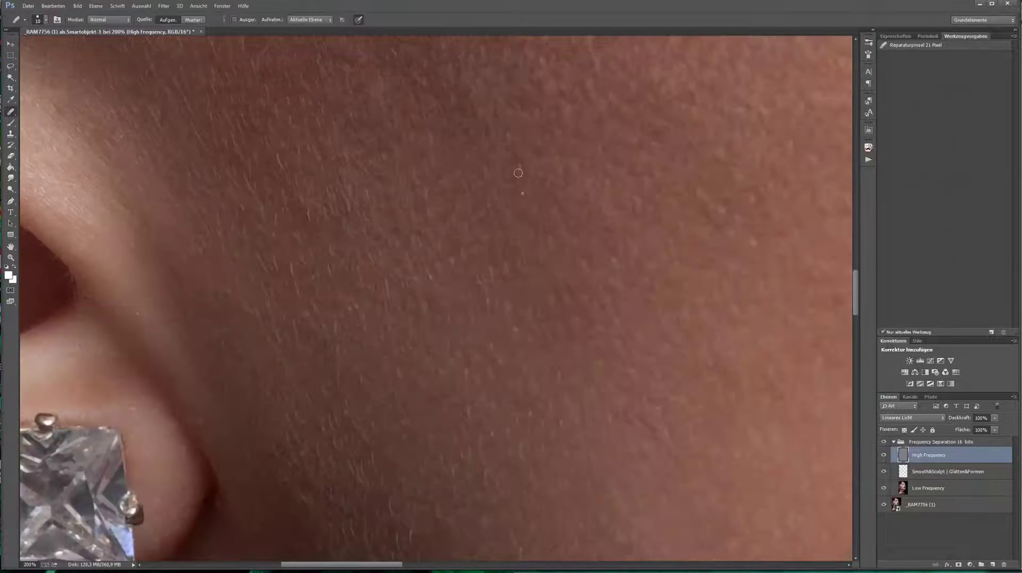
pyautogui.scroll(-5, 511, 266)
pyautogui.scroll(-2, 520, 226)
# Step: Heal the small reddish blemish below the eye and move down to the cheek and mouth
pyautogui.scroll(3, 612, 213)
pyautogui.moveTo(647, 304); pyautogui.dragTo(645, 318)
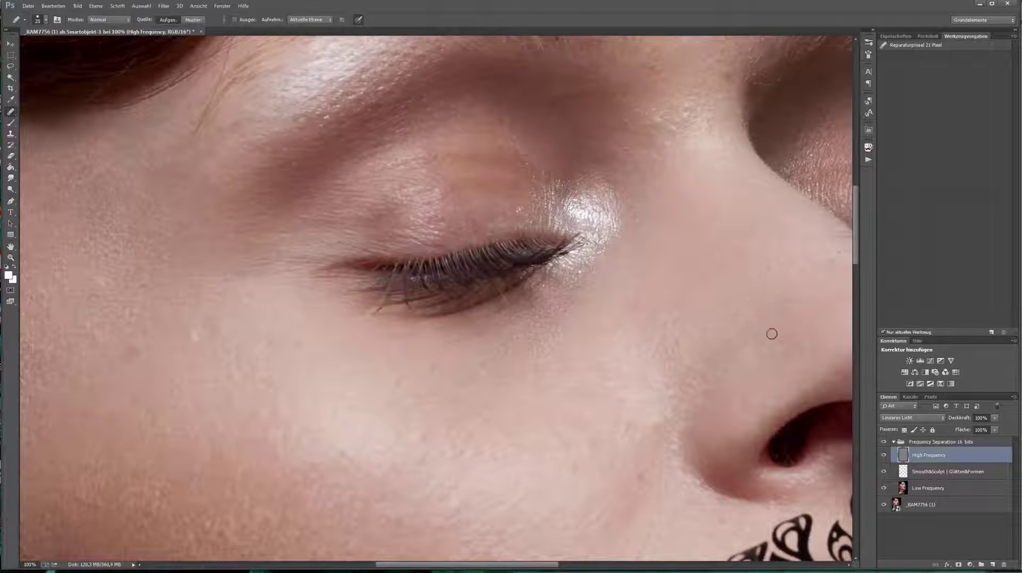
pyautogui.moveTo(732, 341); pyautogui.dragTo(696, 163)
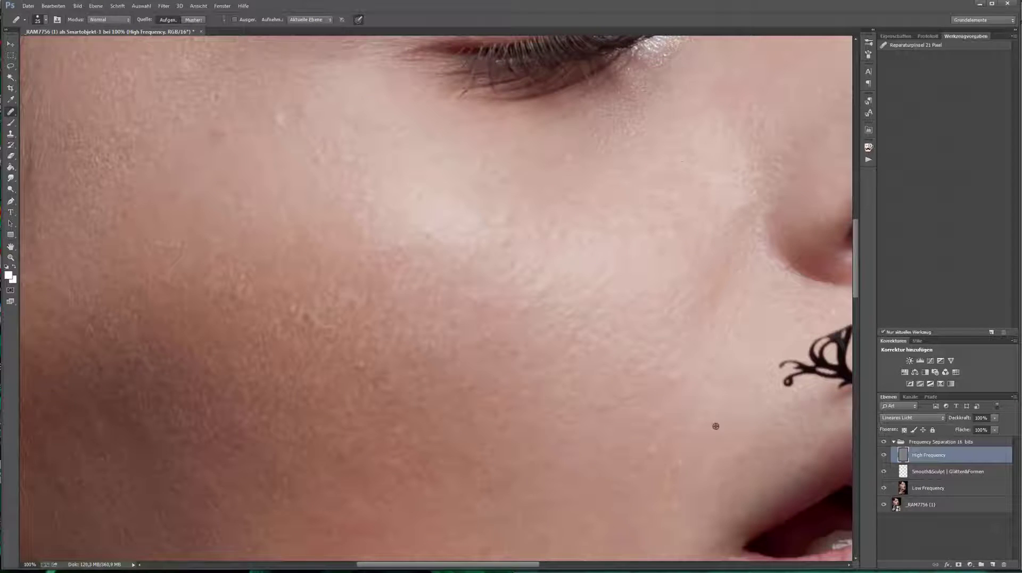
pyautogui.scroll(-5, 639, 185)
pyautogui.scroll(3, 551, 379)
pyautogui.hscroll(2, 569, 373)
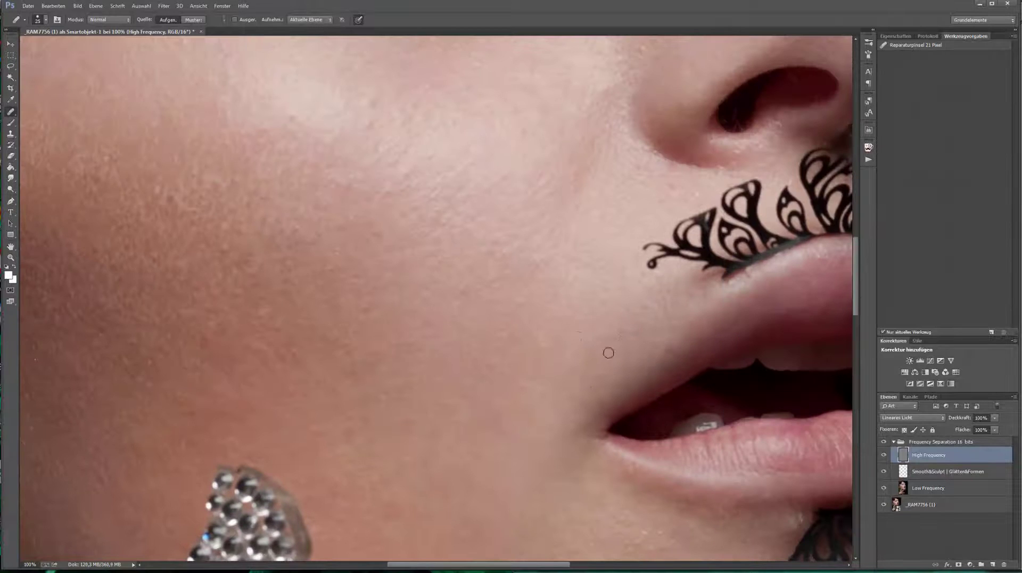
pyautogui.hscroll(-1, 308, 297)
pyautogui.scroll(3, 308, 296)
pyautogui.hscroll(5, 308, 297)
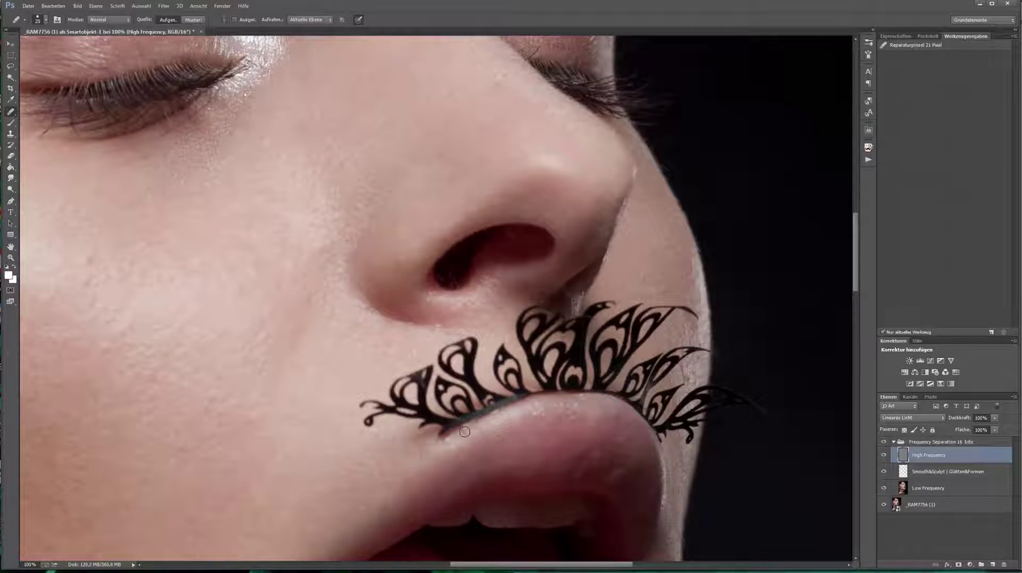
pyautogui.scroll(-5, 466, 436)
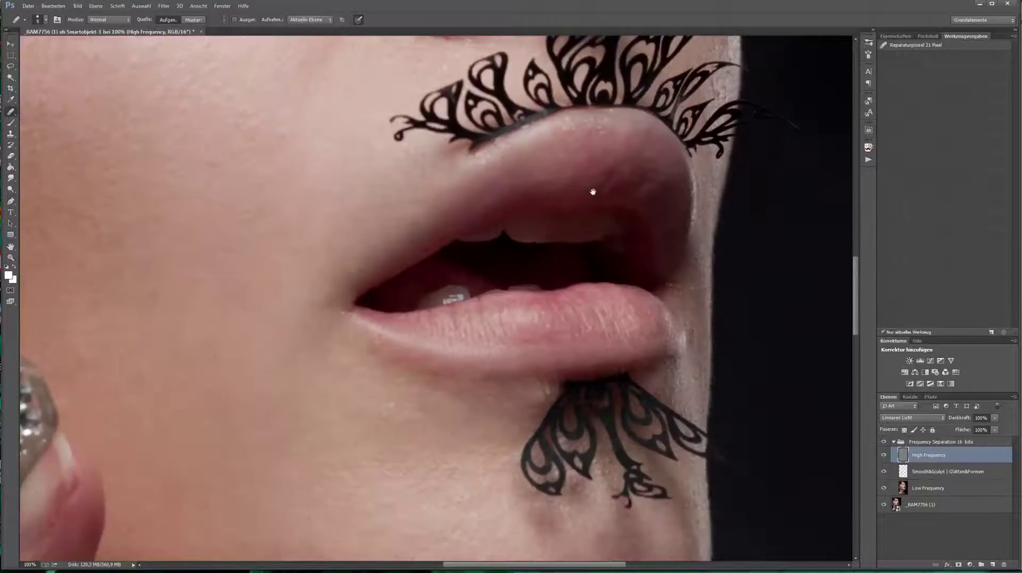
pyautogui.scroll(-3, 593, 192)
pyautogui.hscroll(-2, 593, 191)
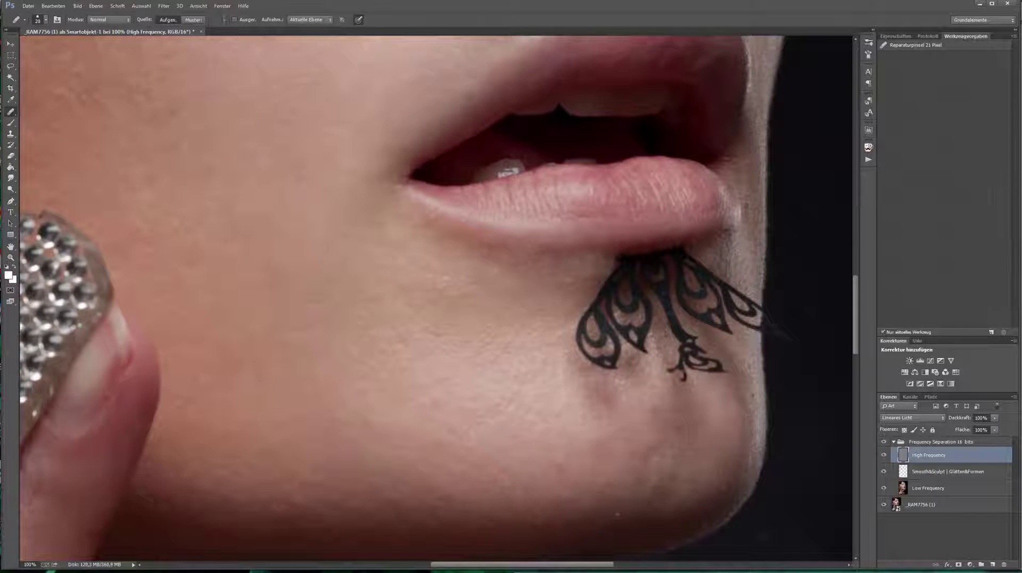
pyautogui.scroll(1, 451, 280)
pyautogui.hscroll(-1, 452, 280)
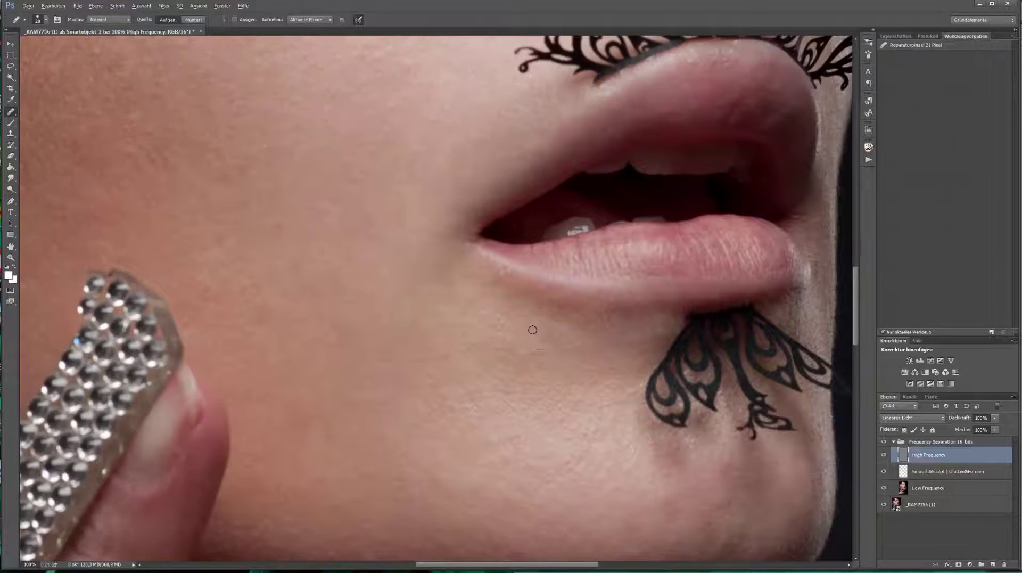
pyautogui.scroll(-3, 395, 308)
pyautogui.hscroll(1, 635, 346)
# Step: Alternate Clone Stamp and Healing Brush to retouch texture around the lips, nose and brows
pyautogui.press('s')
pyautogui.scroll(6, 676, 387)
pyautogui.hscroll(-1, 676, 387)
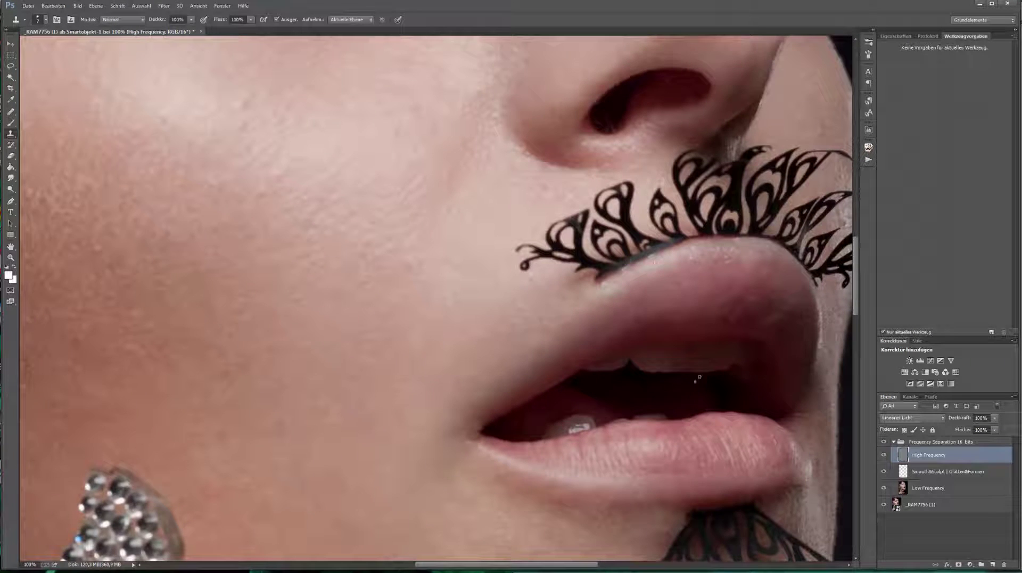
pyautogui.hscroll(2, 691, 380)
pyautogui.scroll(-1, 587, 344)
pyautogui.hscroll(2, 587, 344)
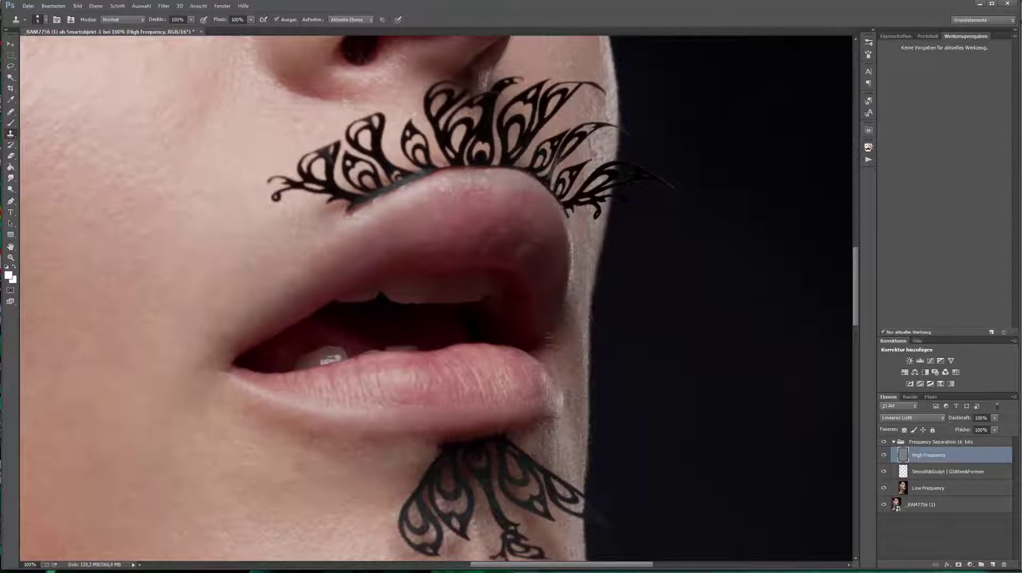
pyautogui.scroll(5, 575, 362)
pyautogui.hscroll(-2, 575, 362)
pyautogui.press('j')
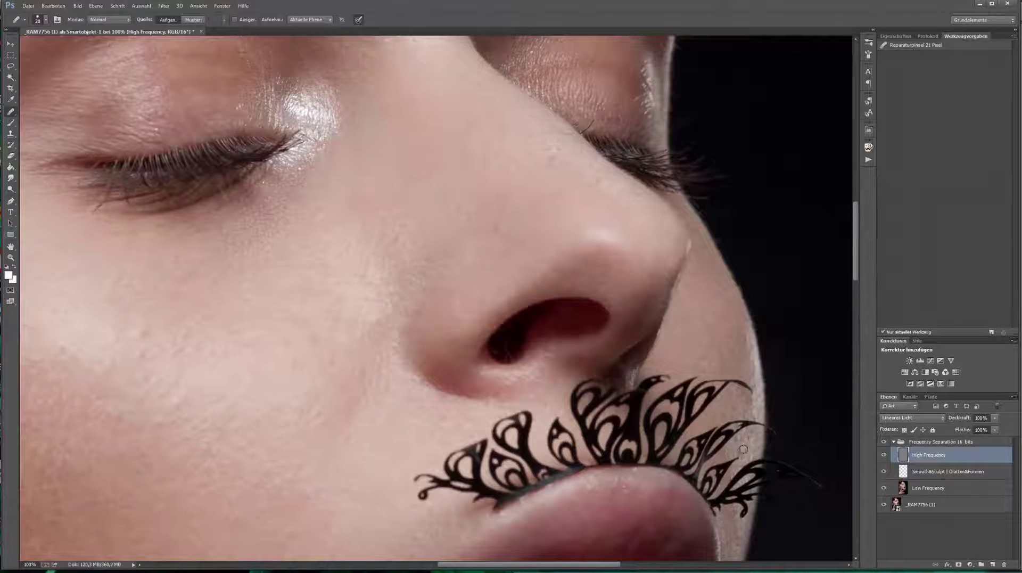
pyautogui.scroll(6, 743, 449)
pyautogui.hscroll(-2, 743, 448)
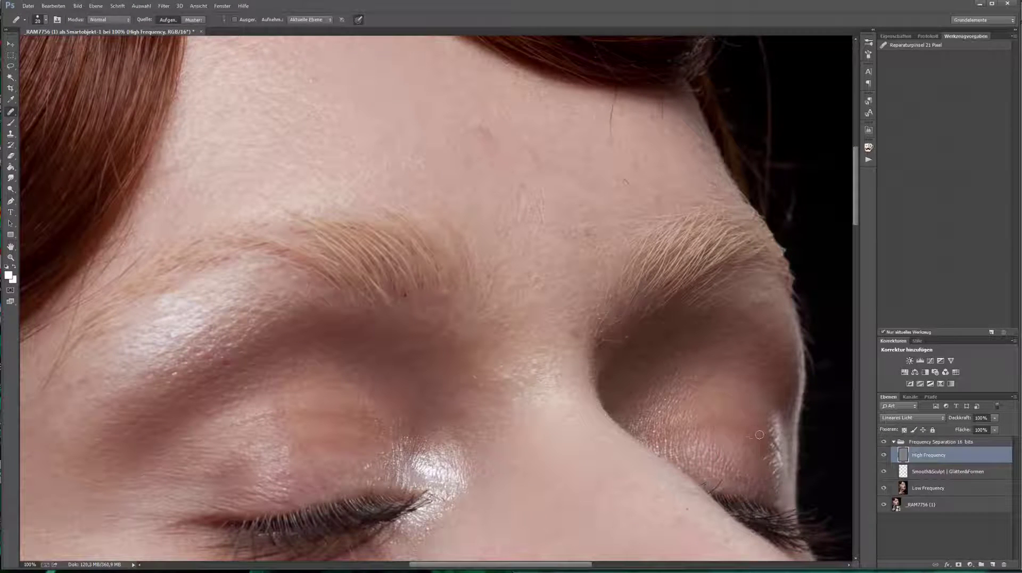
pyautogui.press('s')
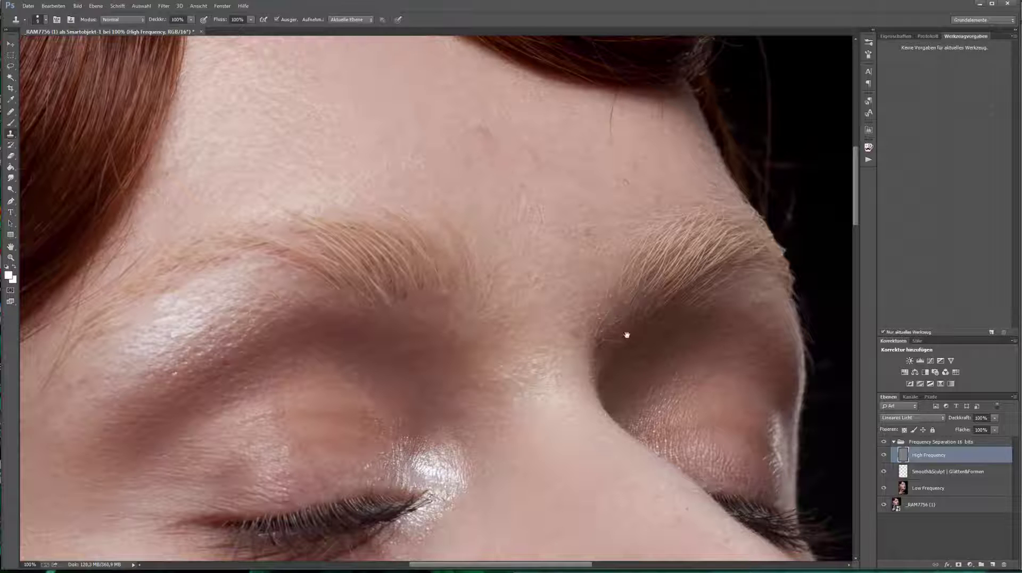
pyautogui.press('j')
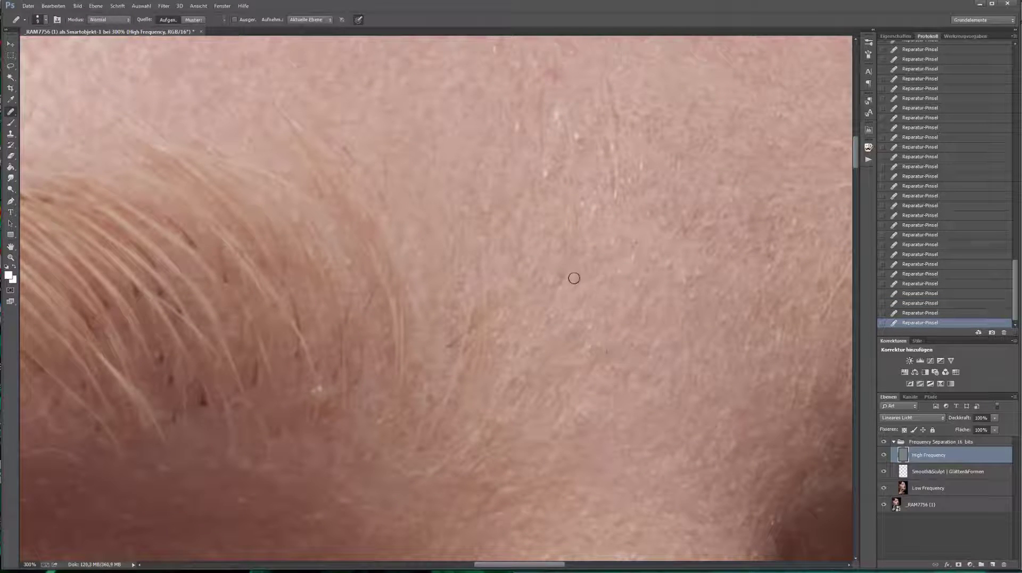
# Step: Heal the stray hair strand on the neck and two small flaws on the eyelid
pyautogui.scroll(5, 495, 376)
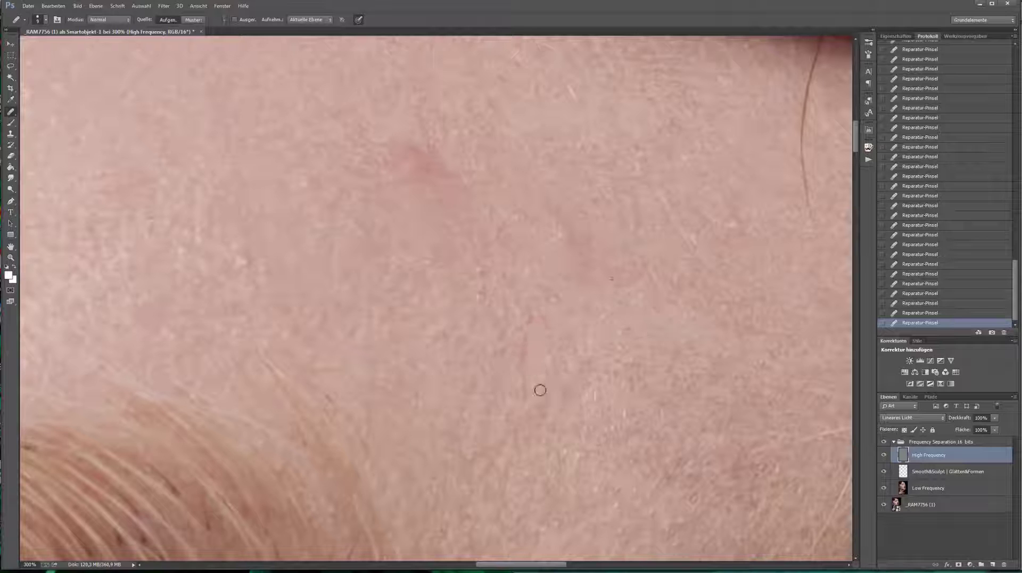
pyautogui.moveTo(570, 82); pyautogui.dragTo(449, 401)
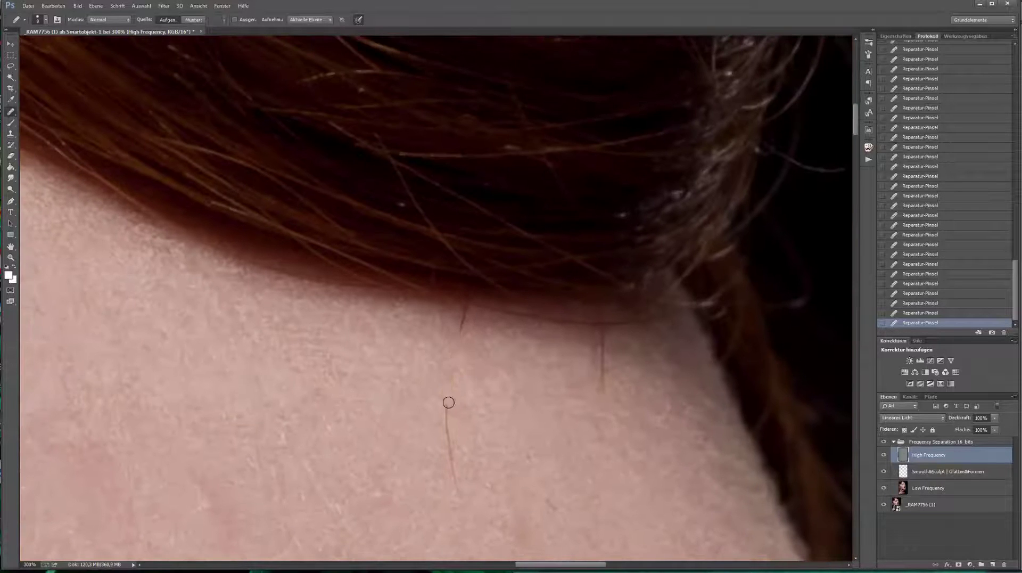
pyautogui.moveTo(468, 305); pyautogui.dragTo(596, 322)
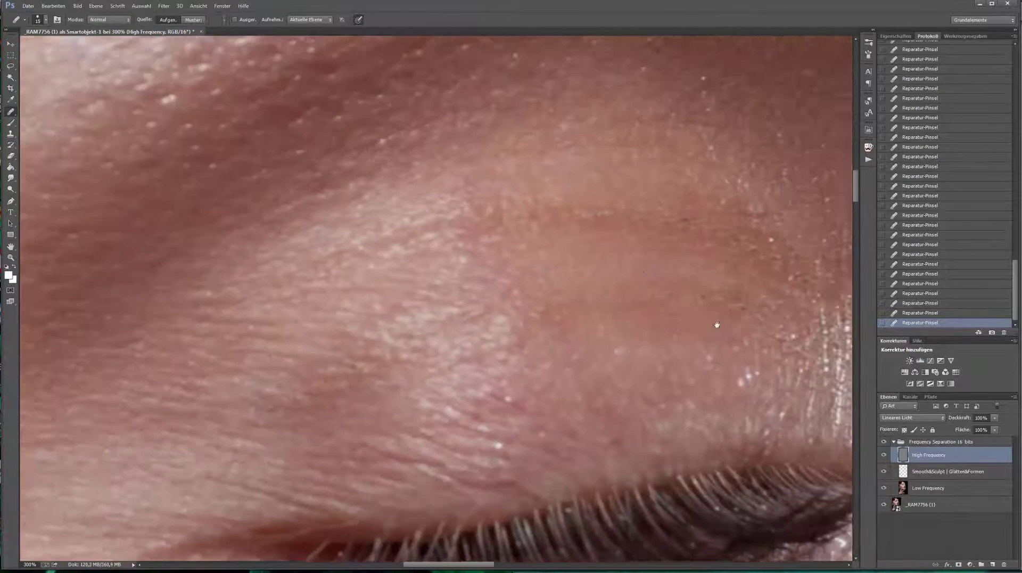
pyautogui.moveTo(717, 324); pyautogui.dragTo(527, 306)
pyautogui.click(542, 256)
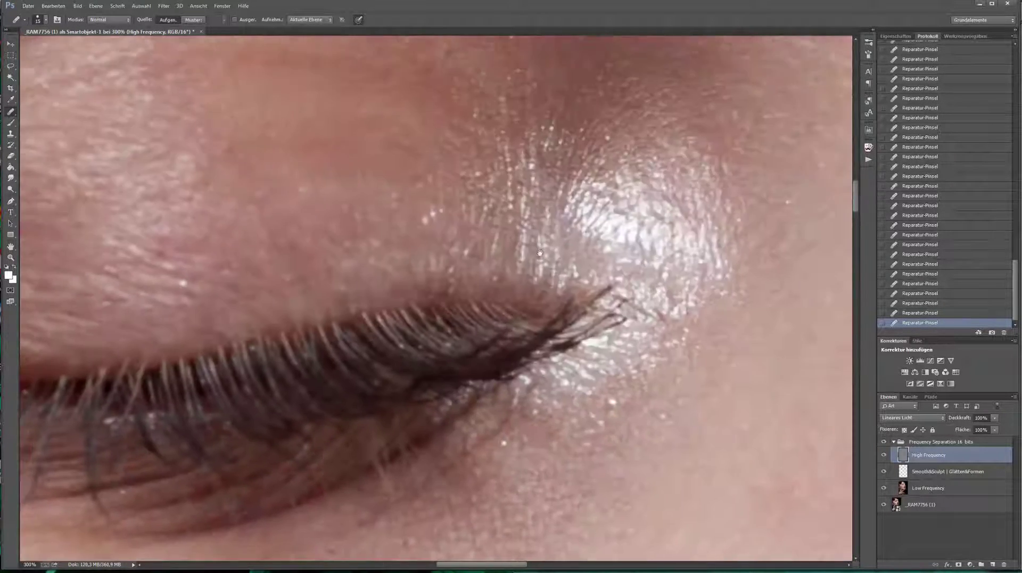
# Step: At 100% zoom with a size-20 brush, heal hair strands by the temple and hairline, then zoom to 50%
pyautogui.hotkey('ctrl', 'alt', '0')
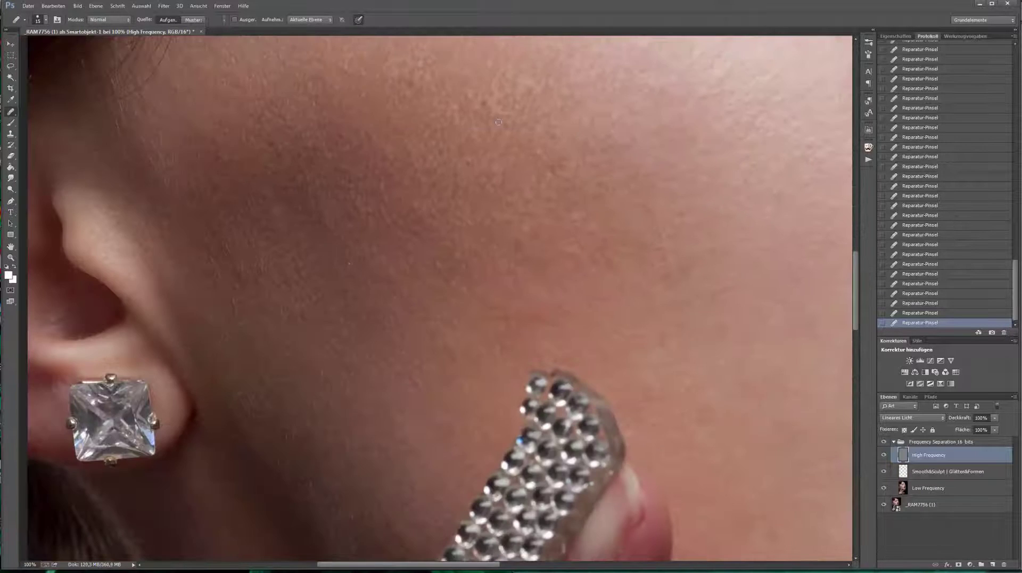
pyautogui.press('[')
pyautogui.press('[')
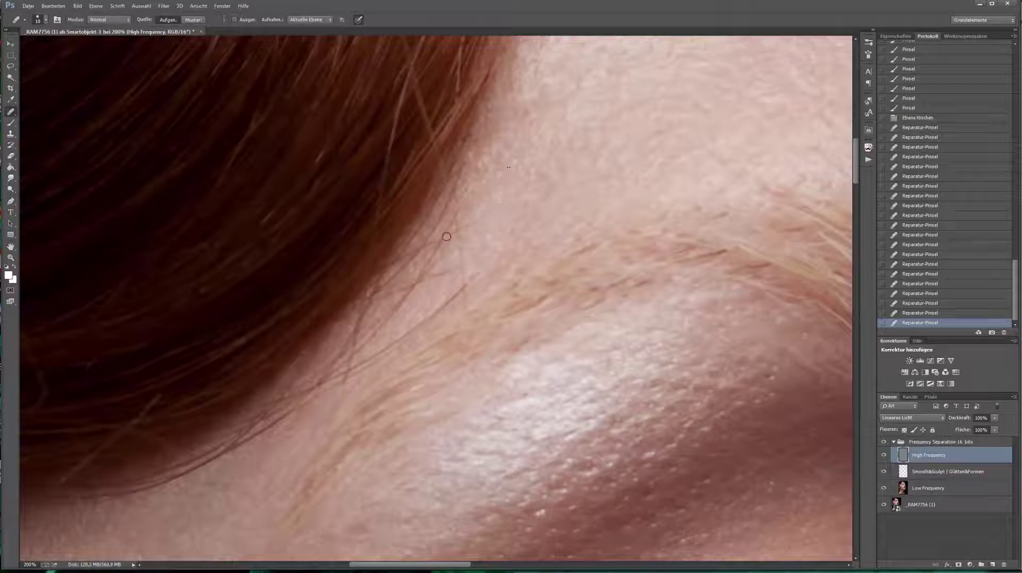
pyautogui.moveTo(279, 442); pyautogui.dragTo(250, 433)
pyautogui.moveTo(391, 343)
pyautogui.mouseDown()
pyautogui.moveTo(407, 287)
pyautogui.moveTo(106, 256)
pyautogui.mouseUp()
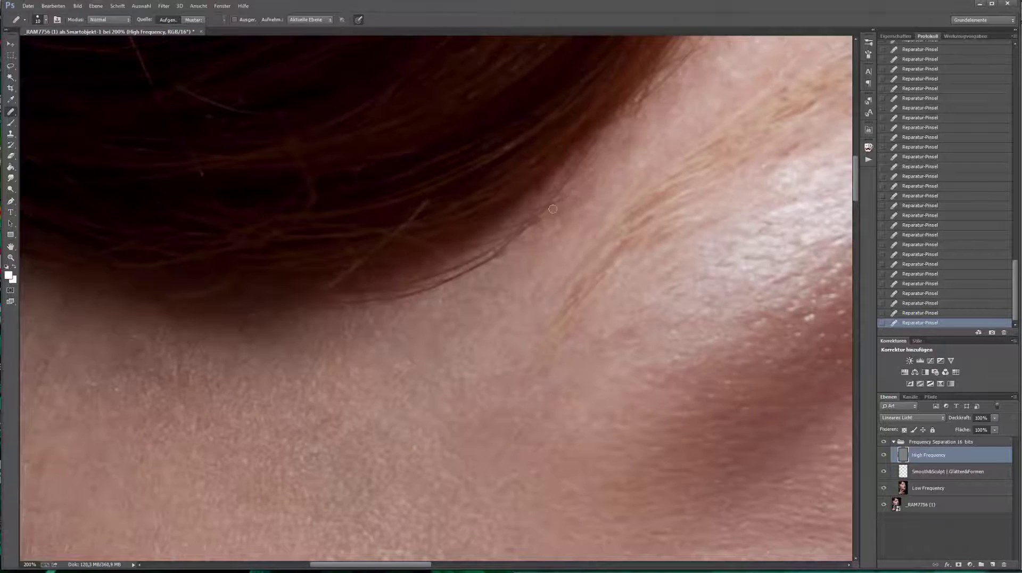
pyautogui.click(11, 257)
pyautogui.hotkey('ctrl', '-')
pyautogui.hotkey('ctrl', '-')
pyautogui.hotkey('ctrl', '-')
# Step: Zoom to 33.33% and paint sampled pink, chin and lighter skin tones with a 100–150 soft brush
pyautogui.press('j')
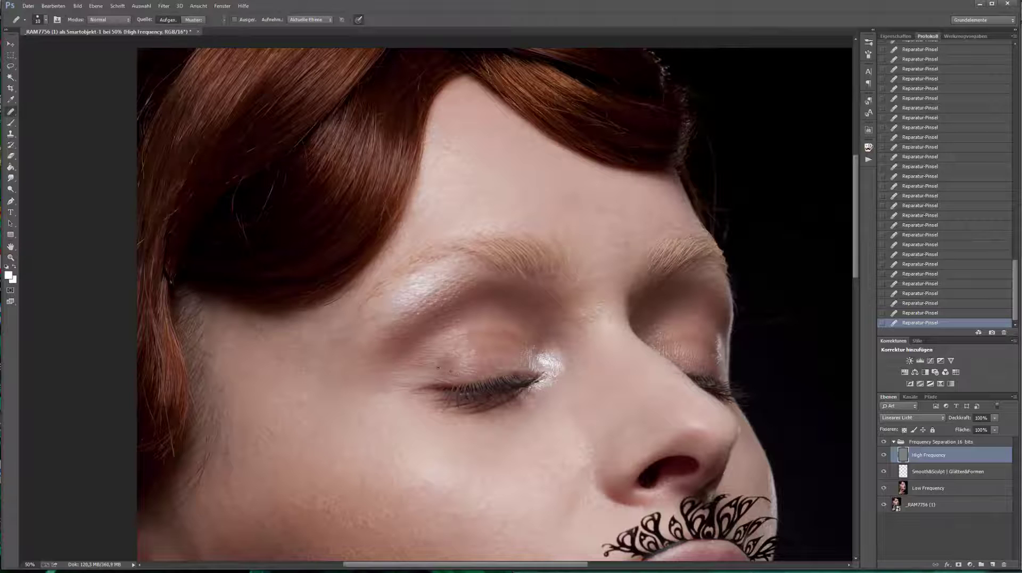
pyautogui.hotkey('ctrl', '-')
pyautogui.hotkey('alt', '[')
pyautogui.press('b')
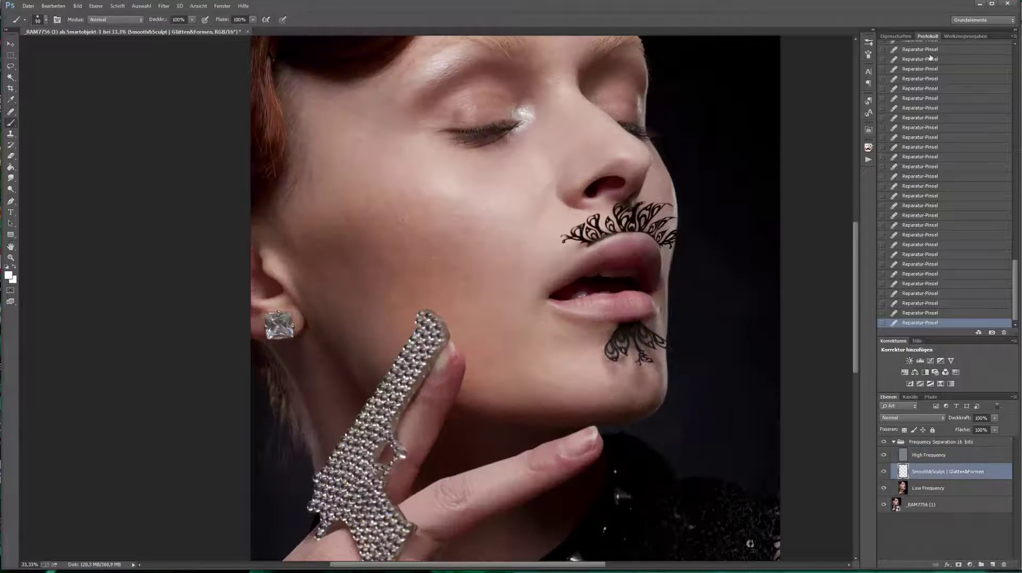
pyautogui.keyDown('alt'); pyautogui.click(382, 220); pyautogui.keyUp('alt')
pyautogui.press('[')
pyautogui.press('[')
pyautogui.press('[')
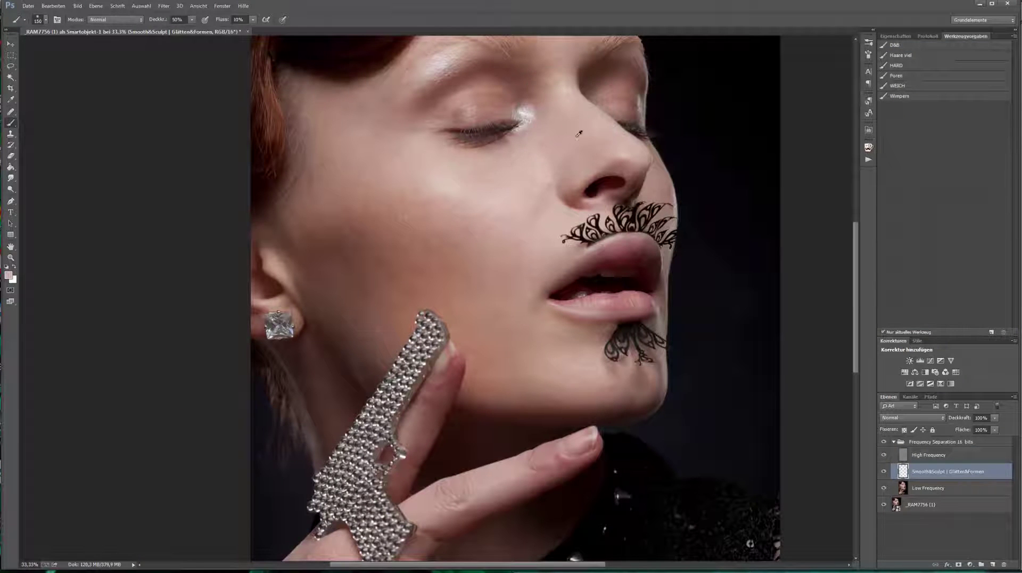
pyautogui.keyDown('alt'); pyautogui.click(529, 348); pyautogui.keyUp('alt')
pyautogui.keyDown('alt'); pyautogui.click(371, 90); pyautogui.keyUp('alt')
pyautogui.press('[')
pyautogui.press('[')
pyautogui.press('[')
# Step: With a size-200 brush, paint sampled darker skin and brown shadow tones, including between the fingers
pyautogui.scroll(4, 463, 123)
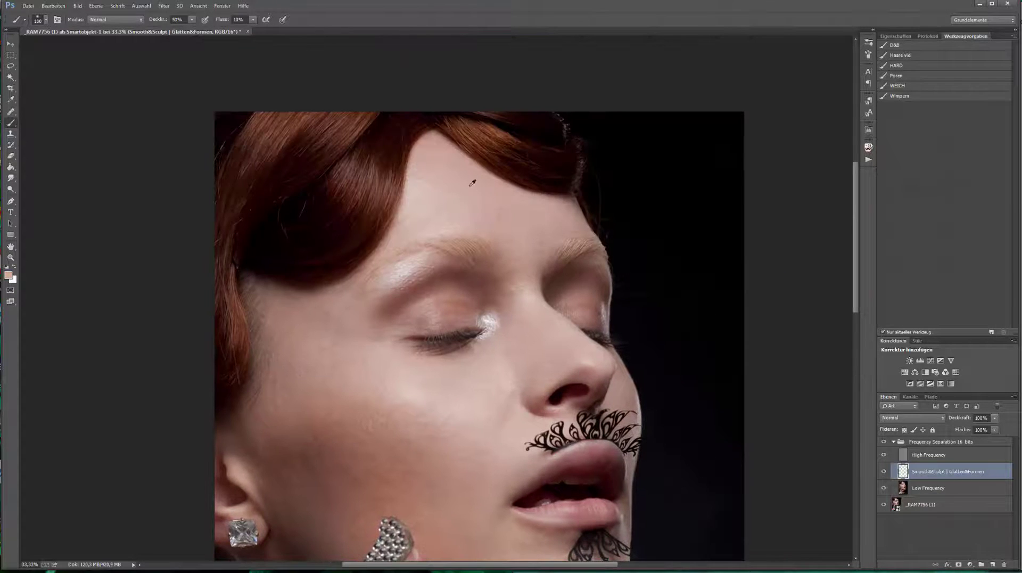
pyautogui.press(']')
pyautogui.press(']')
pyautogui.press(']')
pyautogui.scroll(-6, 532, 202)
pyautogui.hscroll(-2, 583, 181)
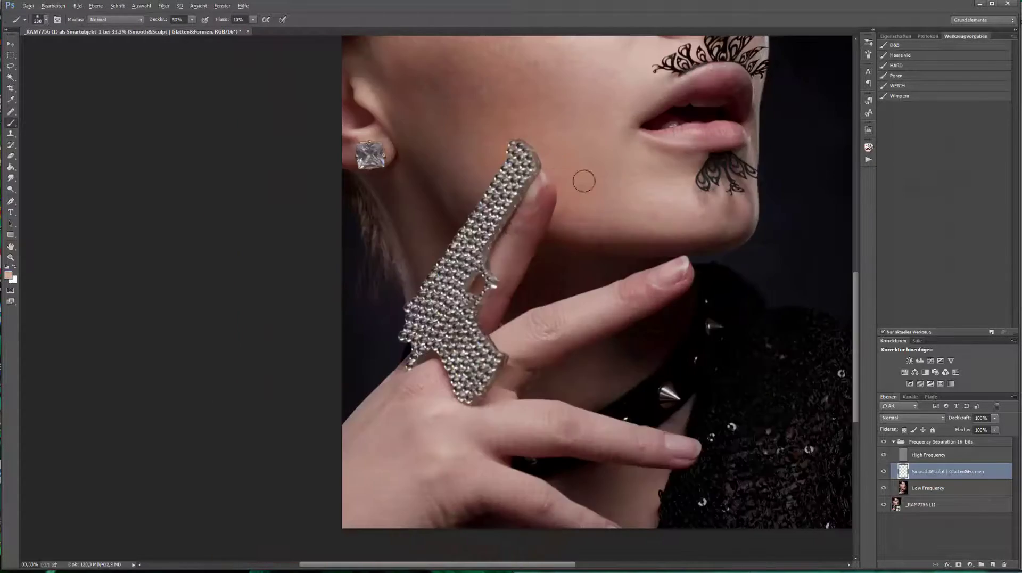
pyautogui.keyDown('alt'); pyautogui.click(584, 182); pyautogui.keyUp('alt')
pyautogui.scroll(3, 584, 182)
pyautogui.hscroll(-1, 532, 197)
pyautogui.scroll(-3, 463, 188)
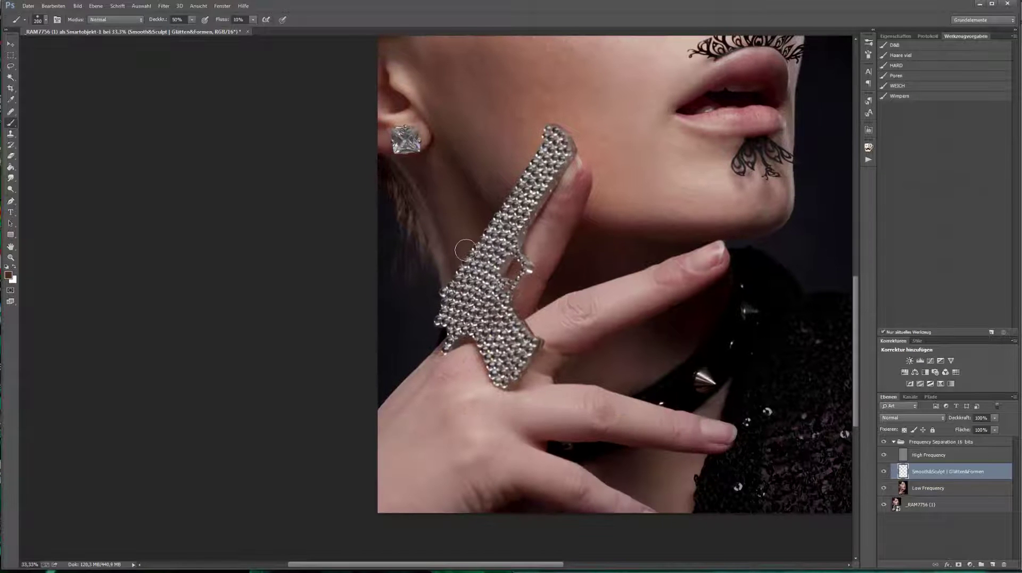
pyautogui.keyDown('alt'); pyautogui.click(666, 348); pyautogui.keyUp('alt')
pyautogui.keyDown('alt'); pyautogui.click(601, 360); pyautogui.keyUp('alt')
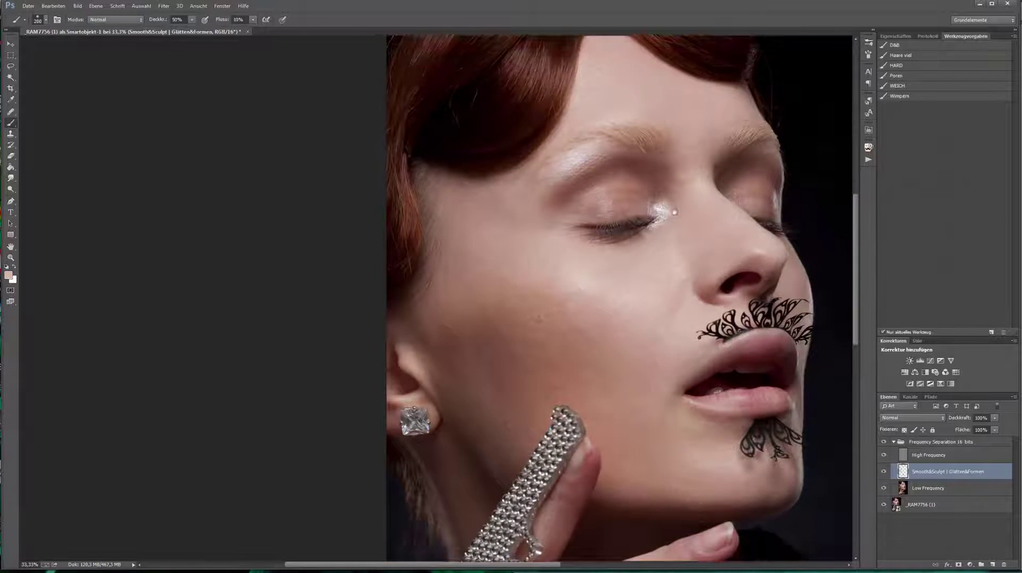
# Step: Paint sampled light skin and reddish cheek tones over the cheeks and forehead
pyautogui.scroll(-3, 696, 458)
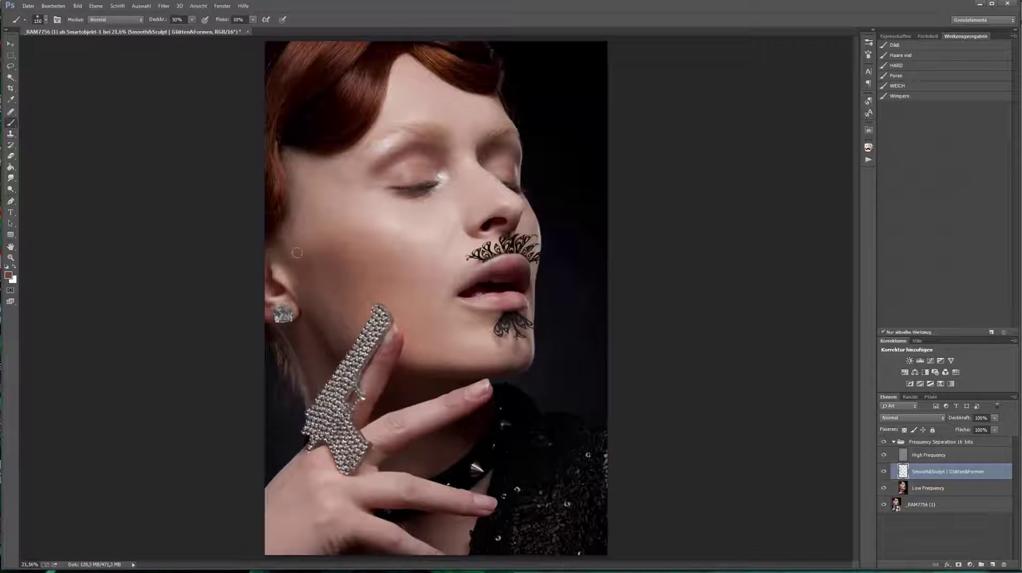
pyautogui.keyDown('alt'); pyautogui.click(303, 237); pyautogui.keyUp('alt')
pyautogui.keyDown('alt'); pyautogui.click(375, 205); pyautogui.keyUp('alt')
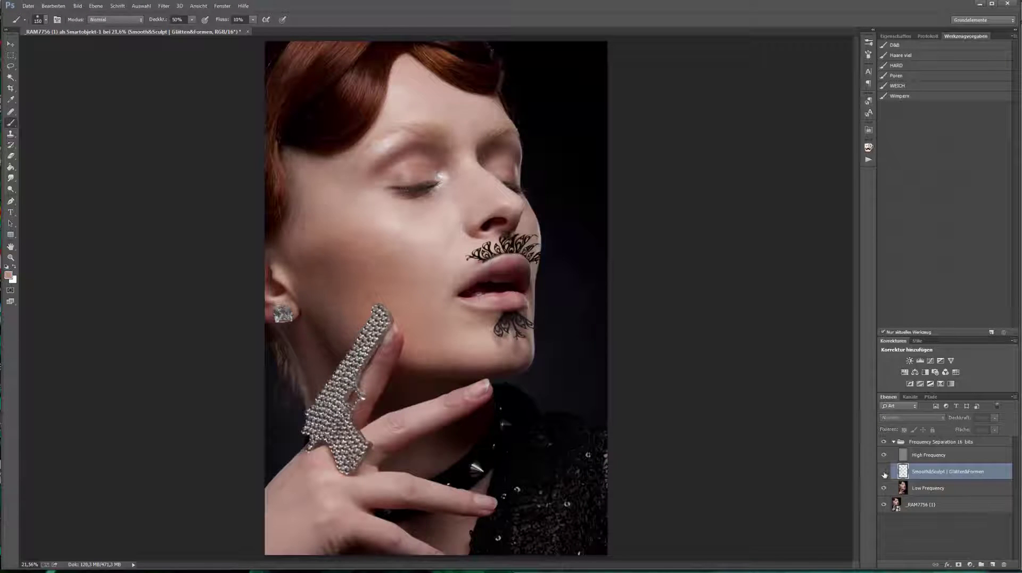
pyautogui.keyDown('alt'); pyautogui.click(354, 254); pyautogui.keyUp('alt')
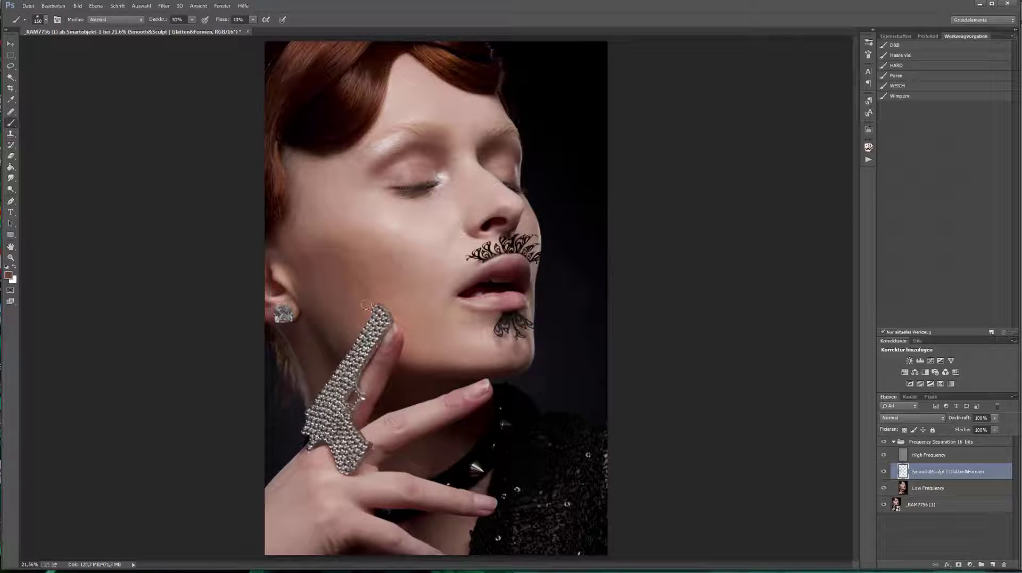
pyautogui.keyDown('alt'); pyautogui.click(447, 351); pyautogui.keyUp('alt')
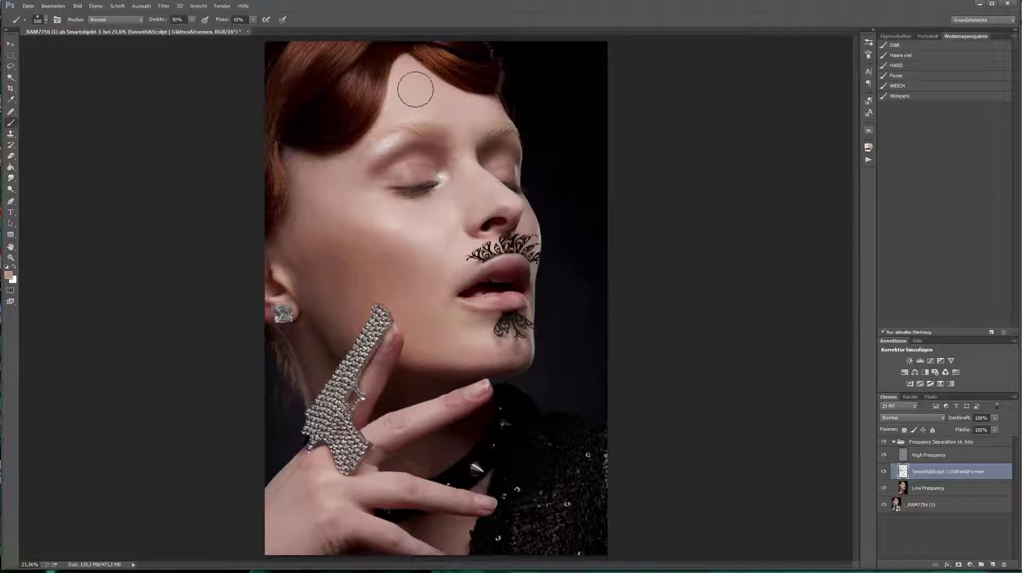
# Step: Even out the cheeks and eyelid at size 125, then the chin area at size 60
pyautogui.press('[')
pyautogui.press('[')
pyautogui.press('[')
pyautogui.keyDown('alt'); pyautogui.click(340, 183); pyautogui.keyUp('alt')
pyautogui.keyDown('alt'); pyautogui.click(375, 179); pyautogui.keyUp('alt')
pyautogui.keyDown('alt'); pyautogui.click(419, 177); pyautogui.keyUp('alt')
pyautogui.keyDown('alt'); pyautogui.click(510, 167); pyautogui.keyUp('alt')
pyautogui.press('[')
pyautogui.press('[')
pyautogui.press('[')
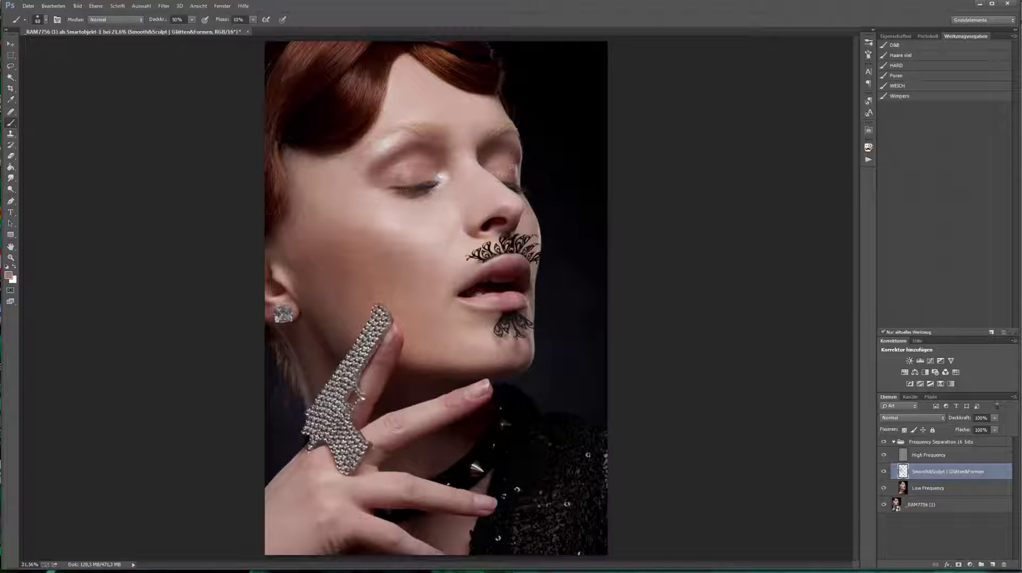
pyautogui.keyDown('alt'); pyautogui.click(469, 206); pyautogui.keyUp('alt')
pyautogui.keyDown('alt'); pyautogui.click(455, 316); pyautogui.keyUp('alt')
pyautogui.press(']')
pyautogui.press(']')
pyautogui.press(']')
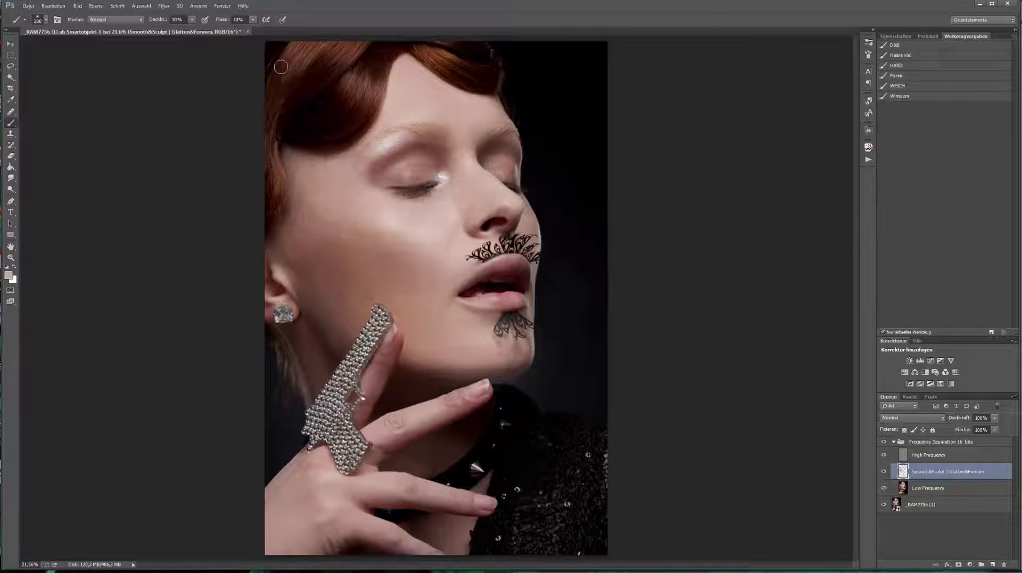
# Step: Toggle the Smooth&Sculpt layer to compare before and after, touching up with eraser and brush
pyautogui.click(884, 471)
pyautogui.click(884, 471)
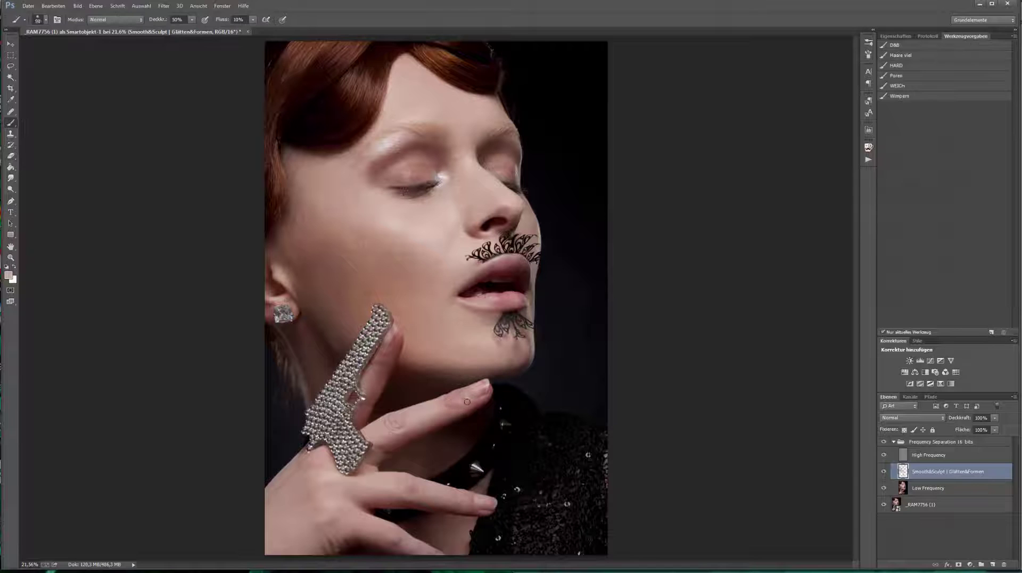
pyautogui.press('e')
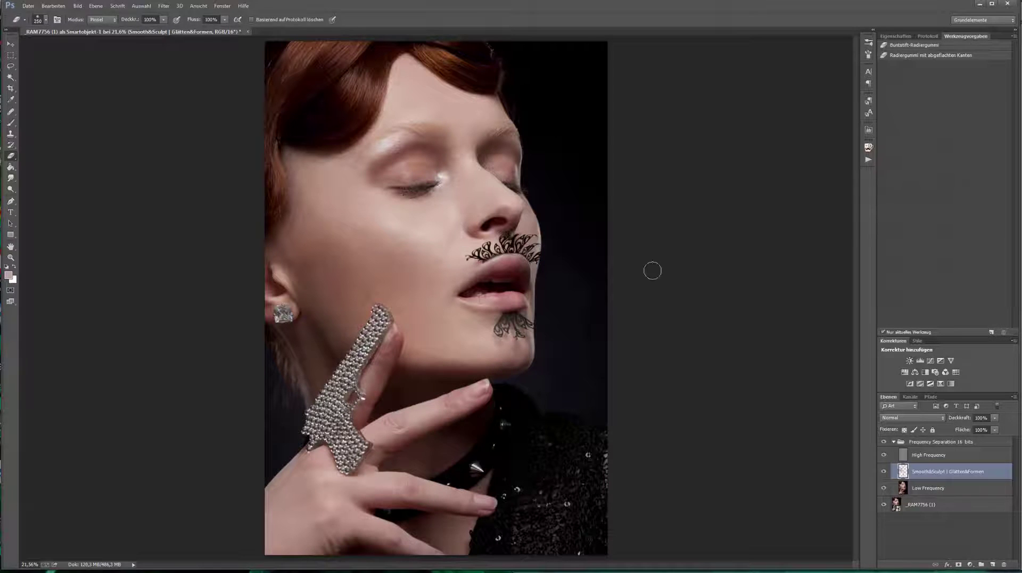
pyautogui.press('b')
pyautogui.click(868, 147)
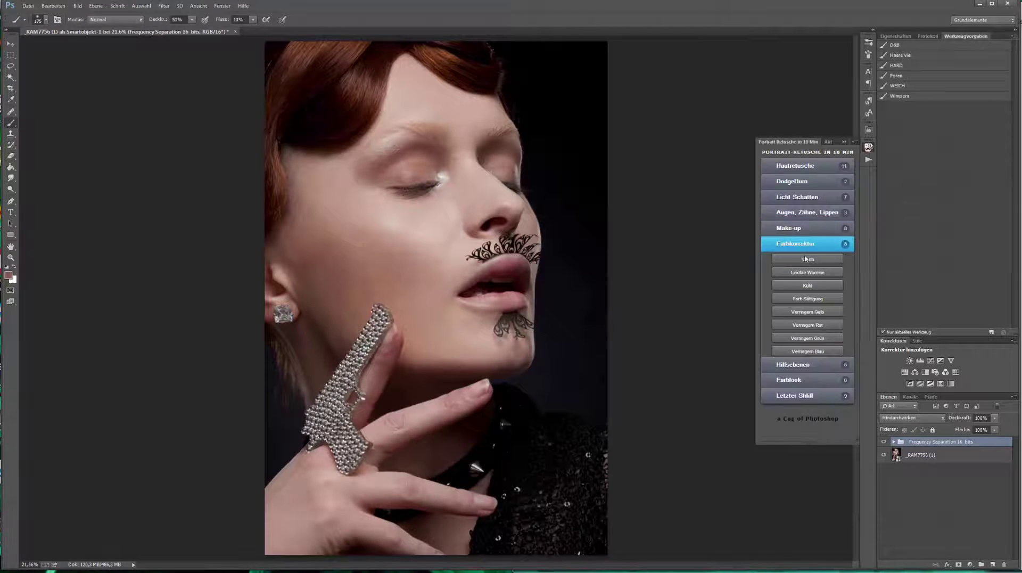
# Step: Run DodgeBurn Help from the colour-correction actions to add the grayscale D&B helper layers
pyautogui.click(805, 260)
pyautogui.click(807, 327)
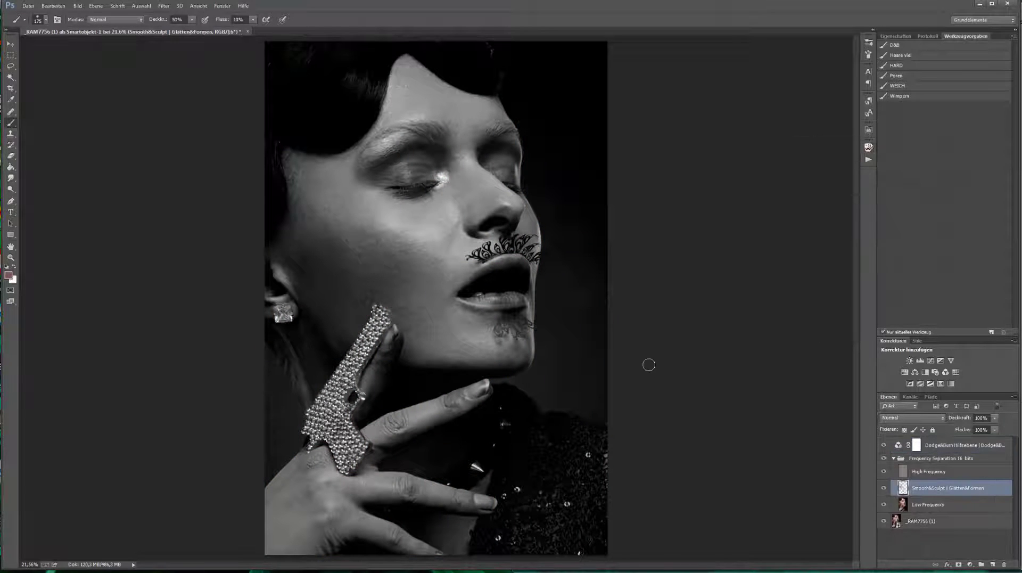
pyautogui.keyDown('alt'); pyautogui.click(431, 411); pyautogui.keyUp('alt')
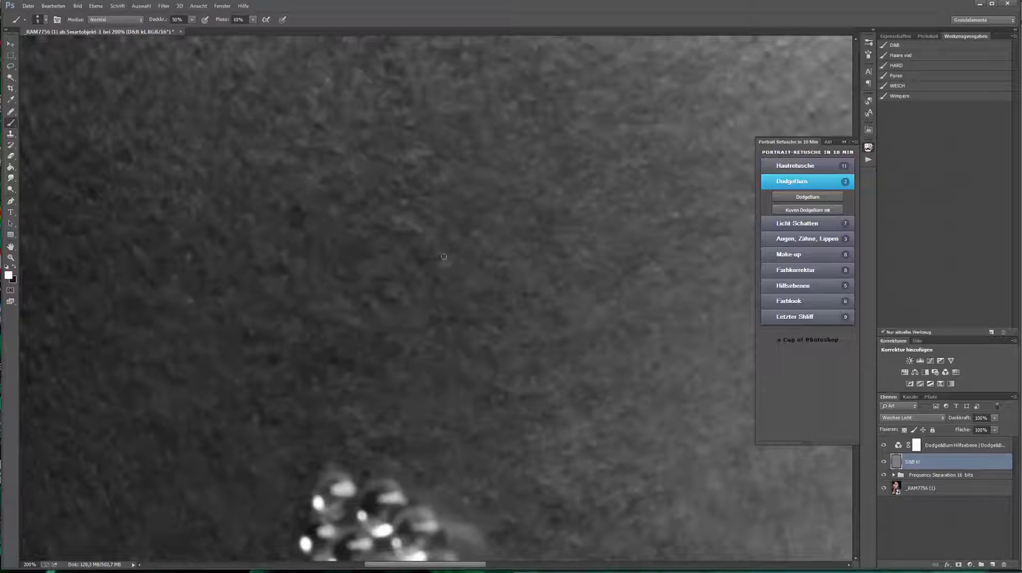
# Step: Dodge a small skin patch, then set the soft dodge brush to 30% opacity
pyautogui.click(565, 155)
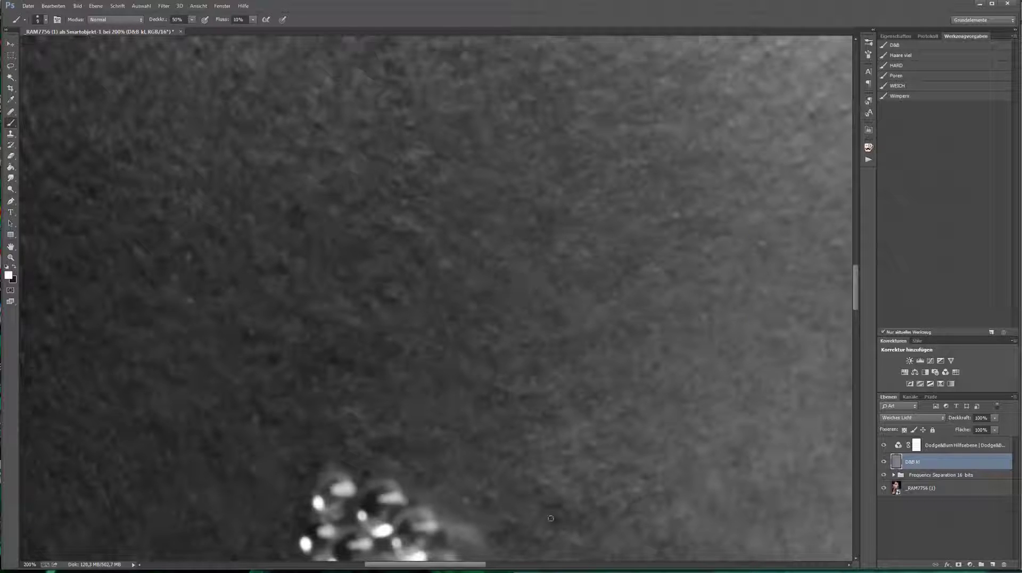
pyautogui.moveTo(494, 534); pyautogui.dragTo(510, 536)
pyautogui.press(']')
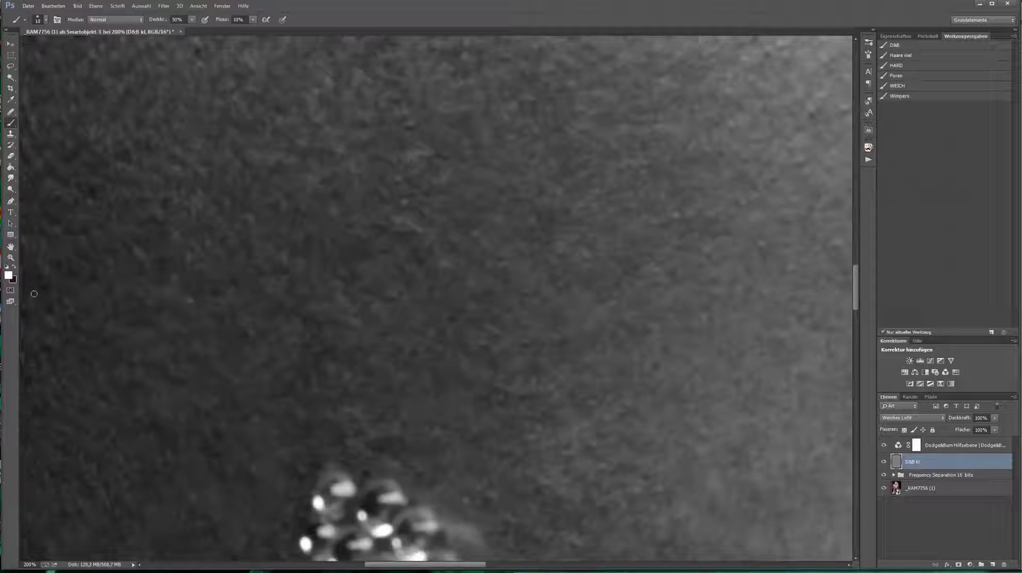
pyautogui.press('x')
pyautogui.press('x')
pyautogui.press(']')
pyautogui.moveTo(162, 20); pyautogui.dragTo(160, 21)
pyautogui.write('30')
pyautogui.press('Return')
pyautogui.press('[')
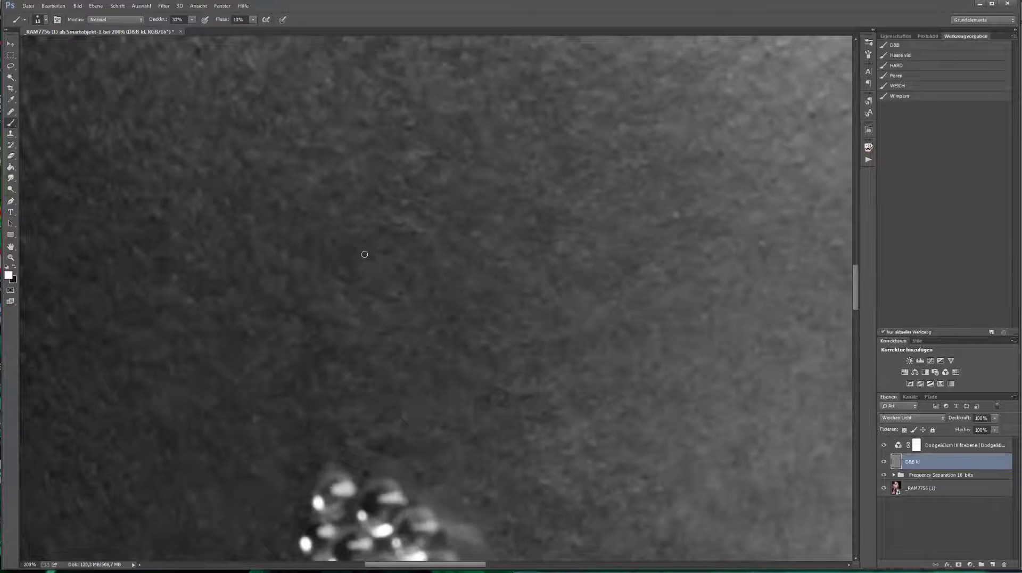
pyautogui.scroll(5, 373, 239)
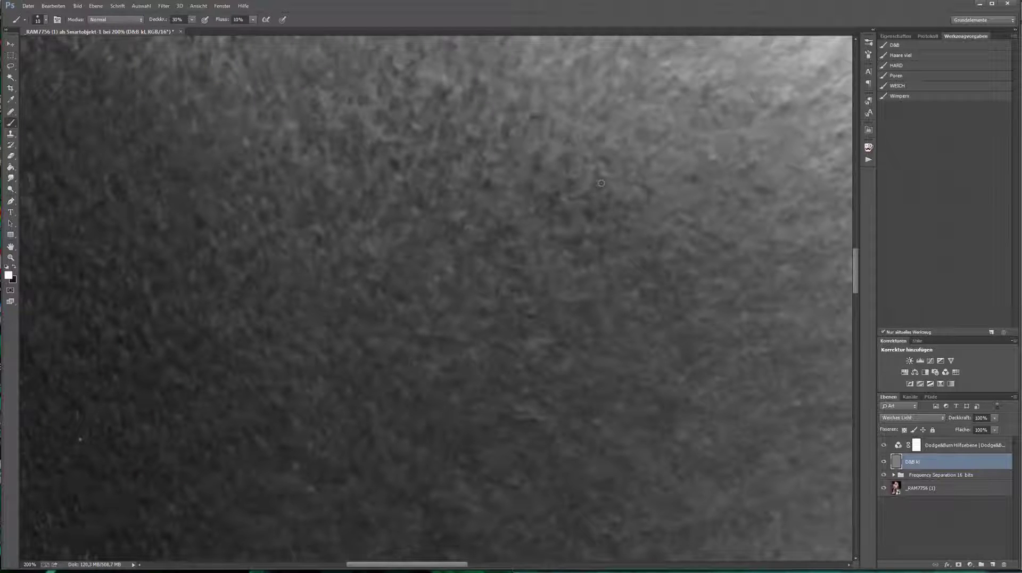
# Step: Dodge and burn the skin around the jewelled ring, then review the strokes in History
pyautogui.moveTo(553, 205); pyautogui.dragTo(569, 218)
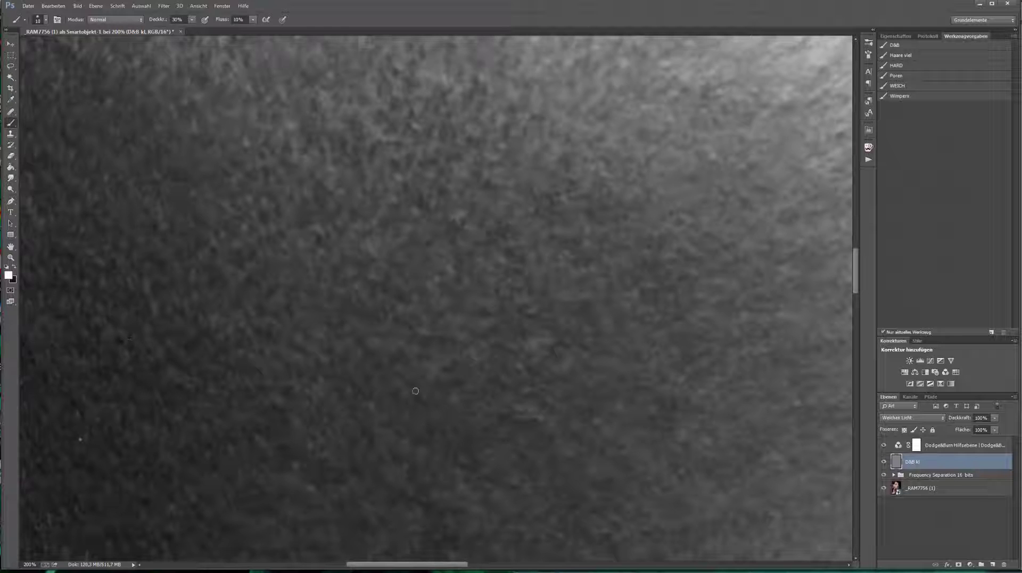
pyautogui.press('x')
pyautogui.press('x')
pyautogui.press('x')
pyautogui.moveTo(764, 210); pyautogui.dragTo(232, 270)
pyautogui.press('x')
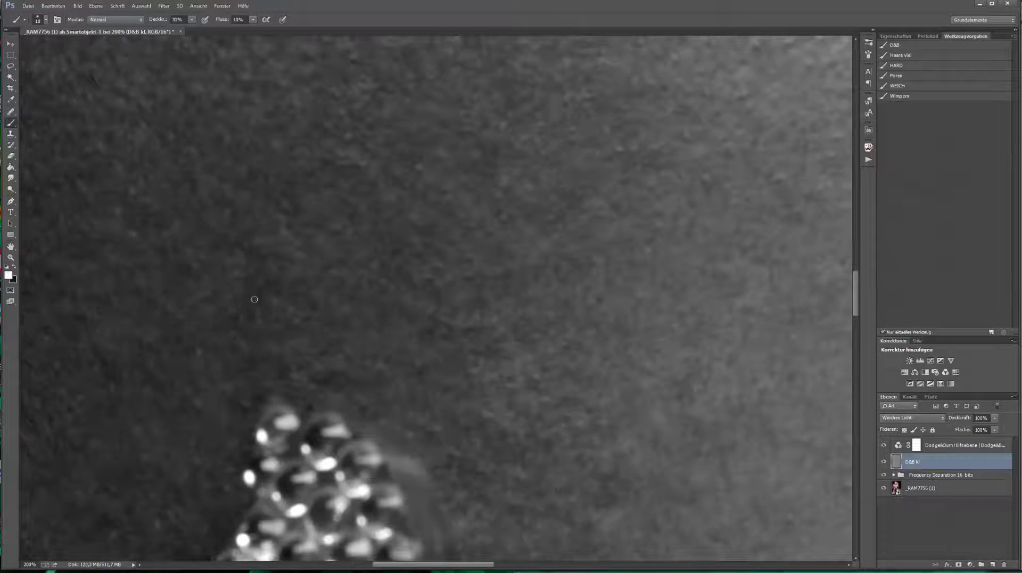
pyautogui.press(']')
pyautogui.press(']')
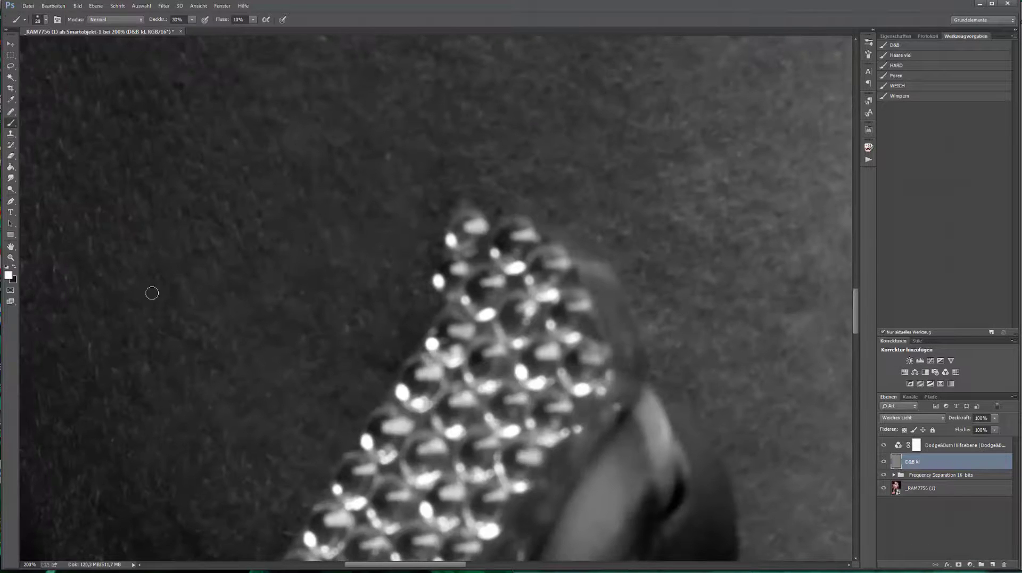
pyautogui.click(926, 36)
pyautogui.click(917, 314)
pyautogui.click(916, 322)
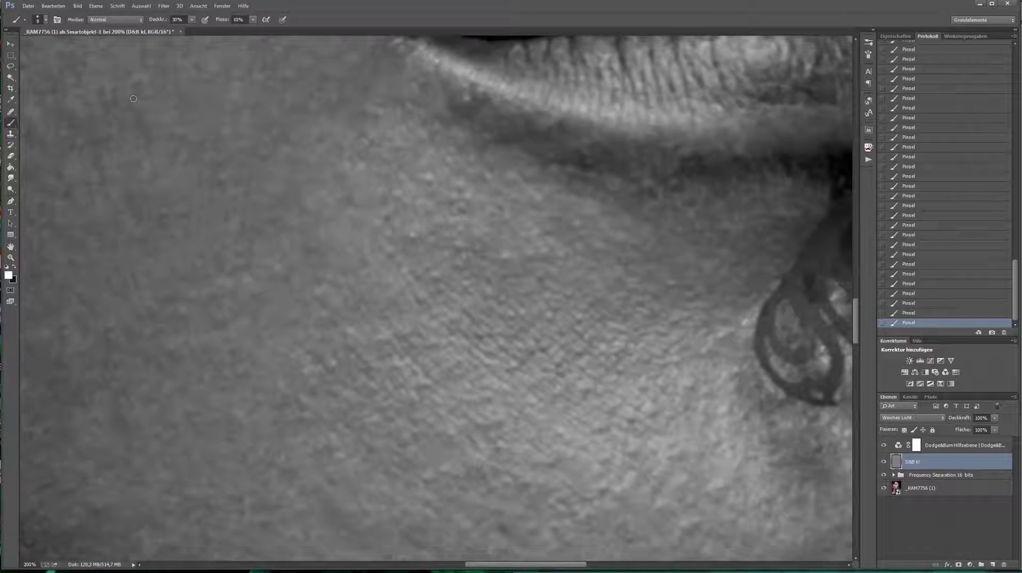
# Step: Pan across the lips and chin tattoo to inspect and refine the dodge and burn
pyautogui.scroll(3, 133, 98)
pyautogui.scroll(2, 133, 98)
pyautogui.hscroll(3, 134, 98)
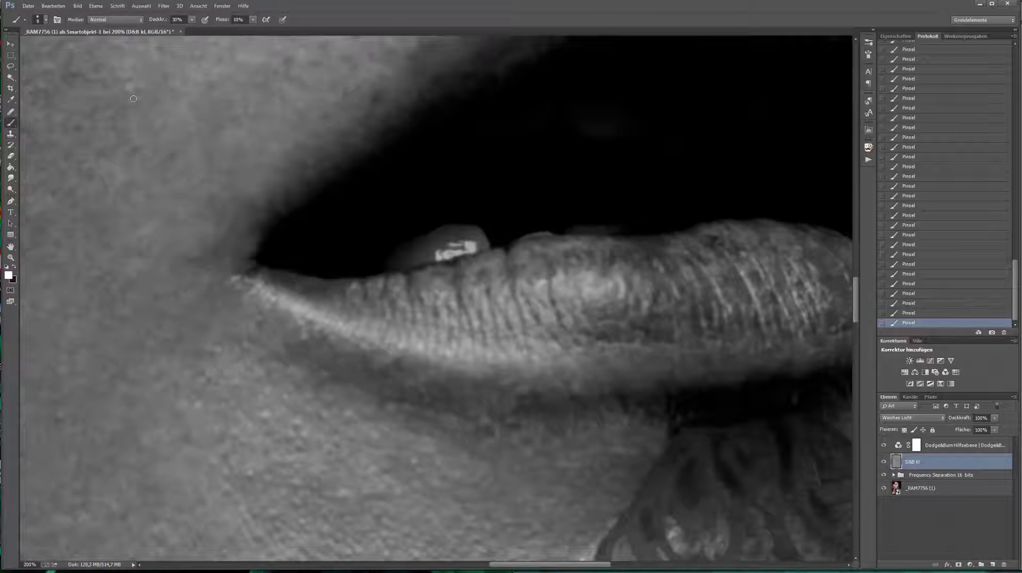
pyautogui.scroll(1, 133, 98)
pyautogui.hscroll(3, 133, 99)
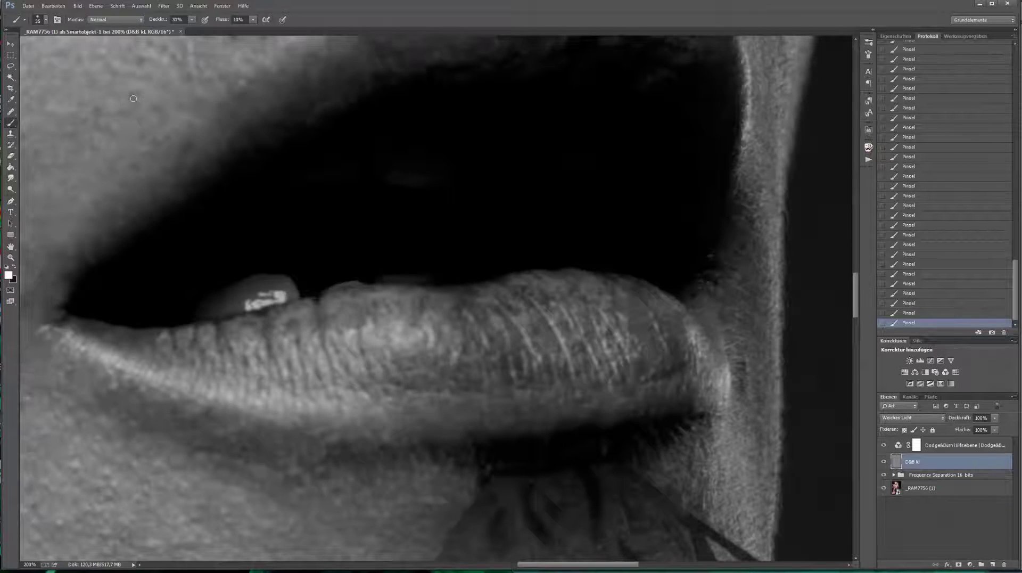
pyautogui.scroll(-3, 134, 98)
pyautogui.scroll(-4, 134, 98)
pyautogui.hscroll(1, 133, 99)
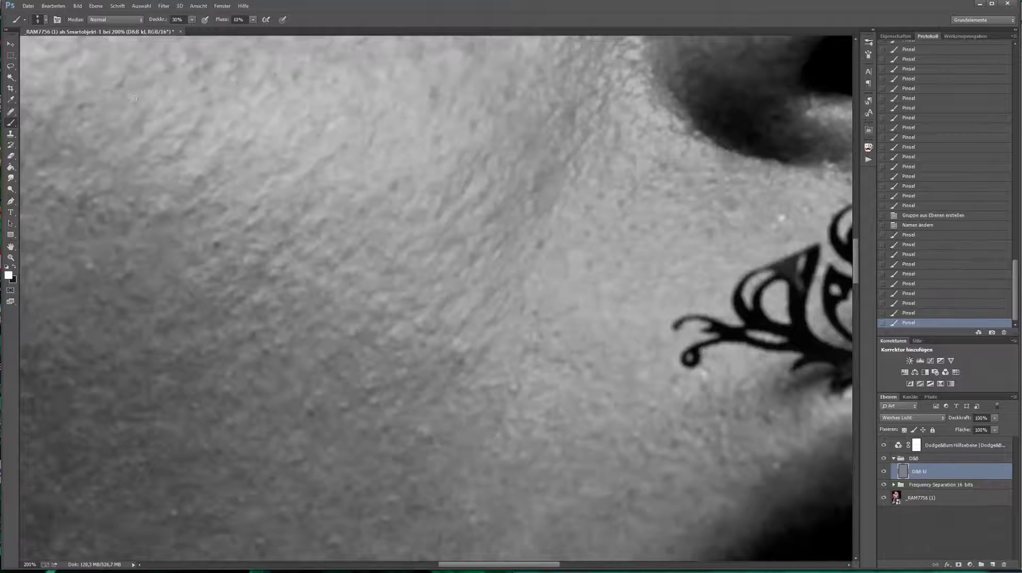
# Step: Pan around the eye and eyebrow while refining the dodge and burn there
pyautogui.scroll(2, 133, 98)
pyautogui.hscroll(-10, 133, 98)
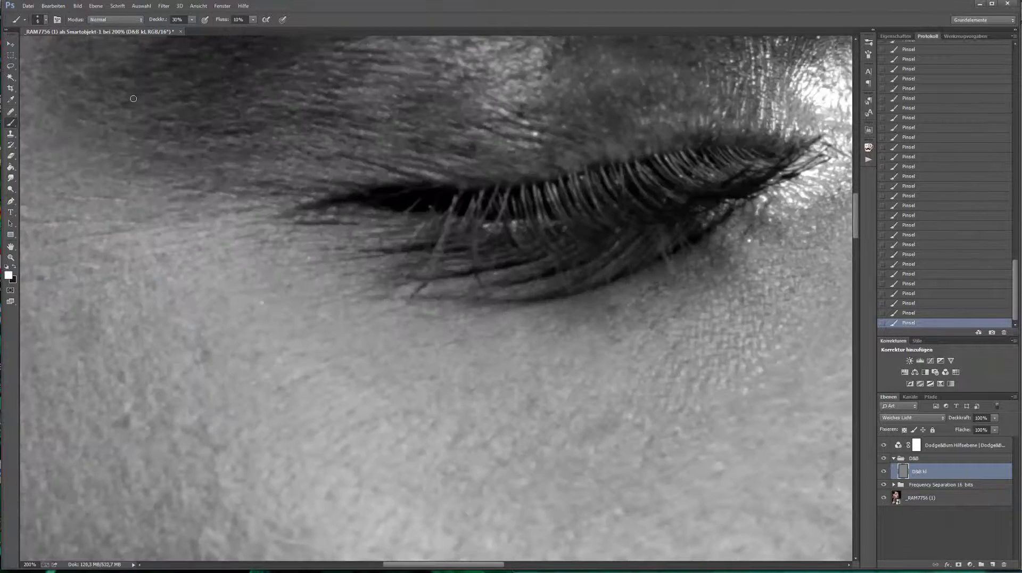
pyautogui.scroll(4, 134, 98)
pyautogui.hscroll(-3, 133, 98)
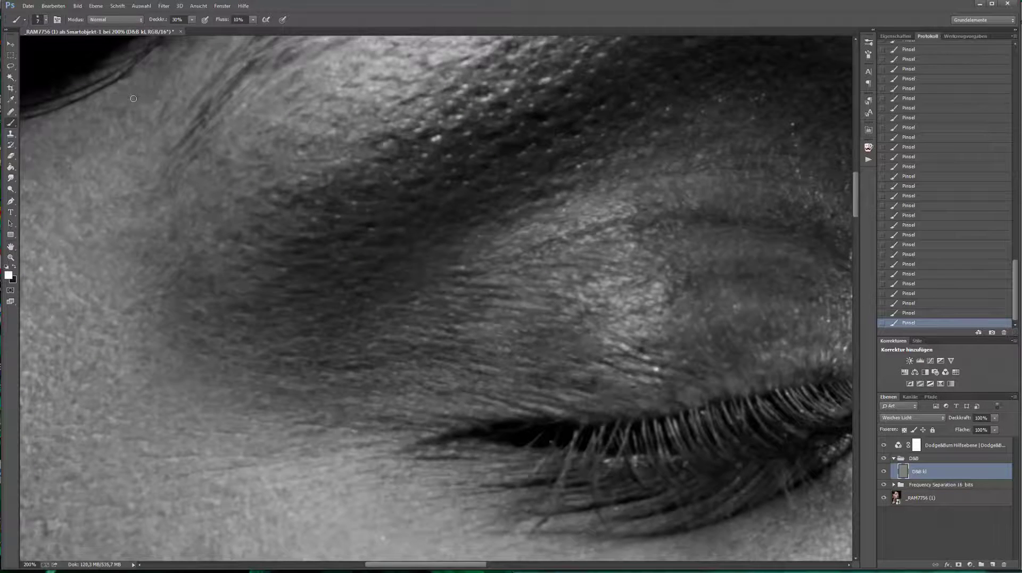
pyautogui.scroll(5, 133, 99)
pyautogui.hscroll(3, 133, 98)
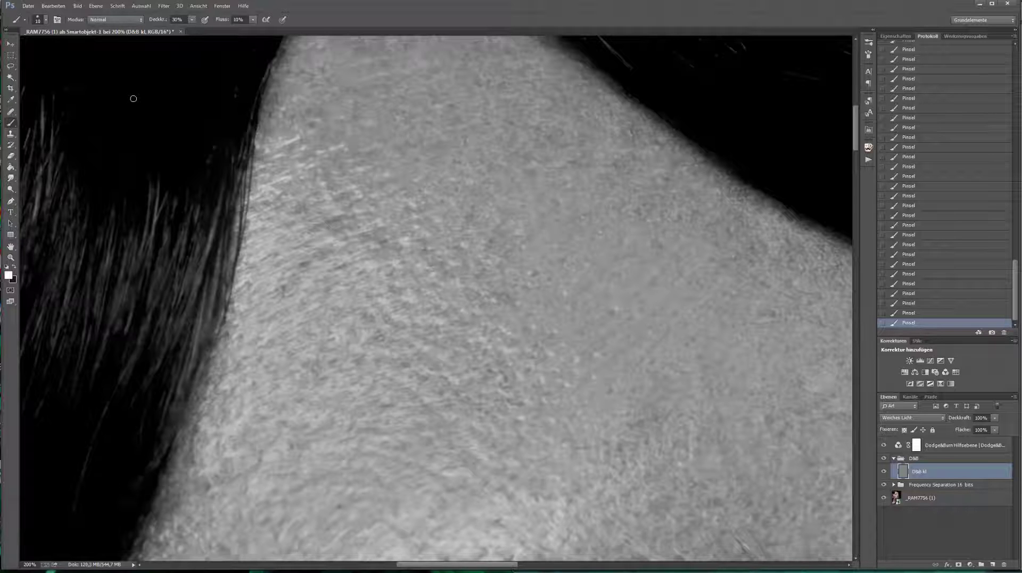
pyautogui.hscroll(5, 133, 98)
pyautogui.scroll(-3, 133, 99)
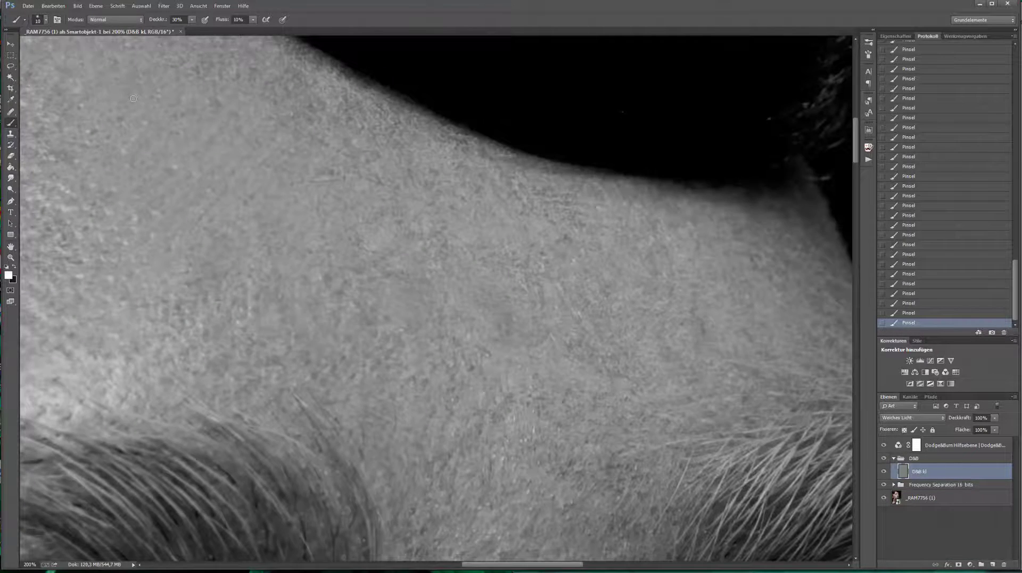
pyautogui.scroll(2, 133, 99)
pyautogui.scroll(-5, 134, 99)
# Step: Fit the whole portrait on screen and create the new D&B mt layer
pyautogui.hscroll(-3, 133, 98)
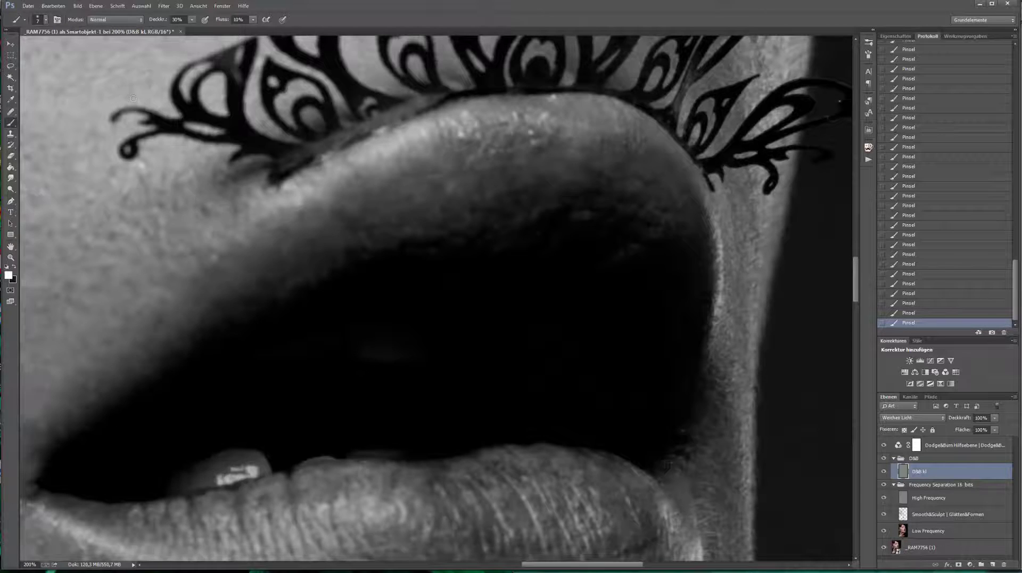
pyautogui.hotkey('ctrl', '0')
pyautogui.press('F2')
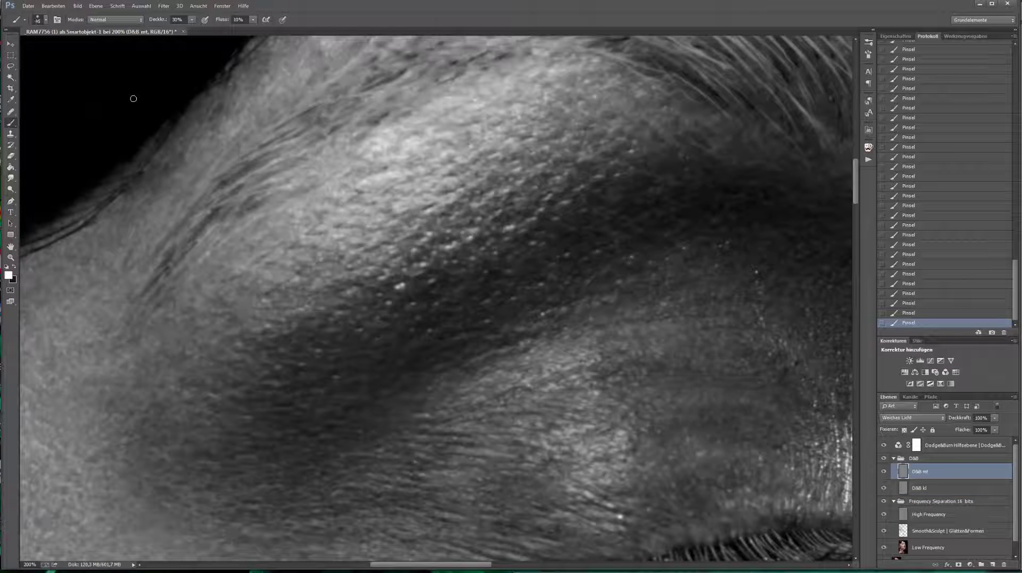
# Step: Alternate between the D&B kl and D&B mt layers, checking the whole portrait
pyautogui.hscroll(10, 133, 98)
pyautogui.hotkey('alt', '[')
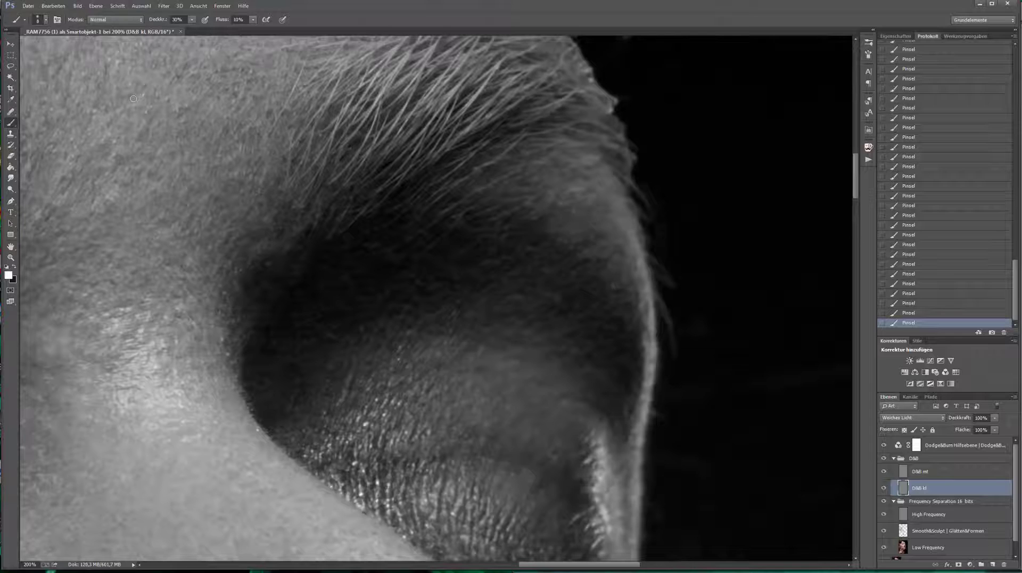
pyautogui.scroll(-5, 133, 99)
pyautogui.hscroll(-2, 133, 98)
pyautogui.hotkey('alt', ']')
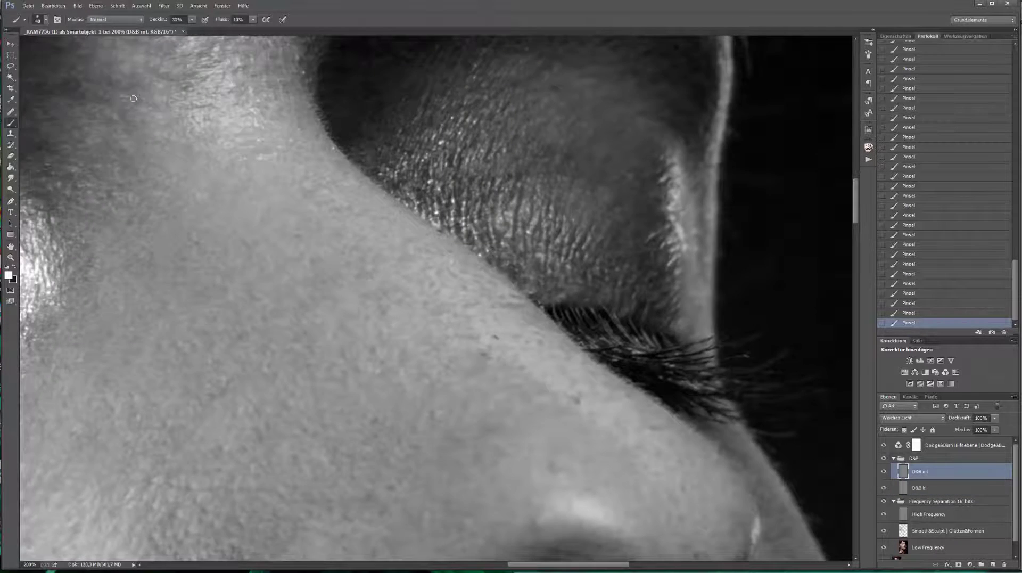
pyautogui.hotkey('ctrl', '0')
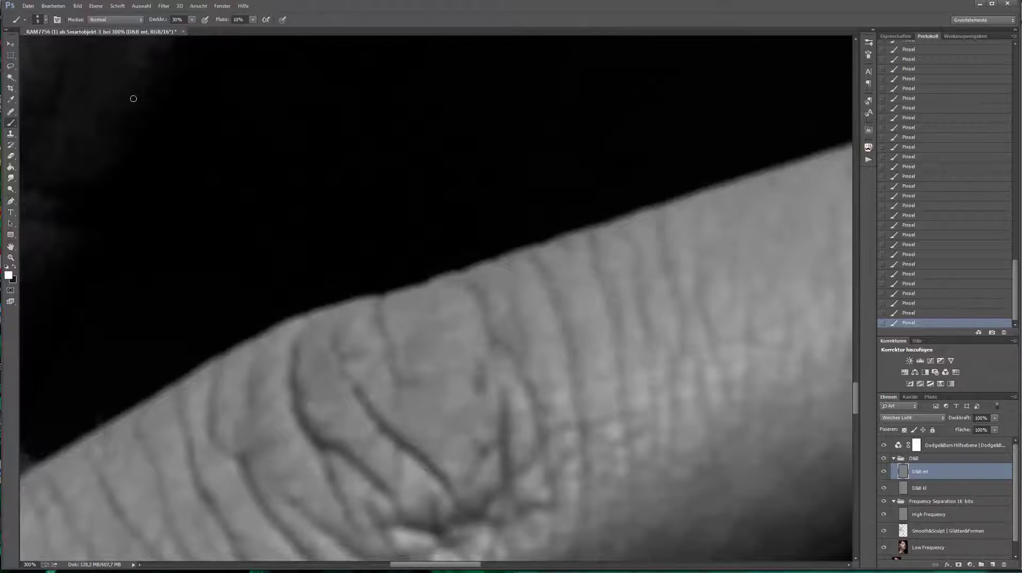
pyautogui.scroll(-3, 133, 98)
pyautogui.hscroll(-2, 133, 98)
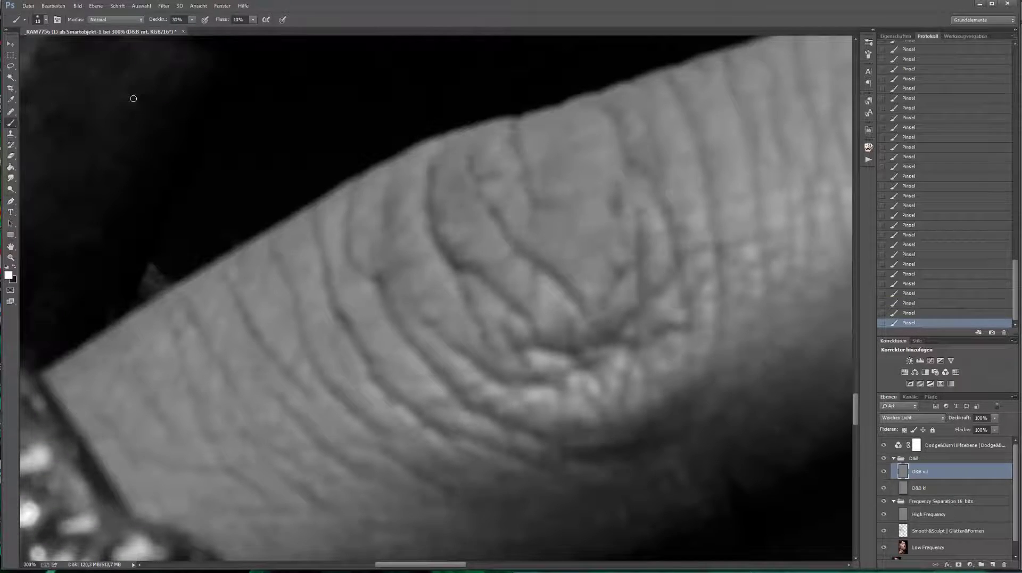
pyautogui.hotkey('ctrl', '0')
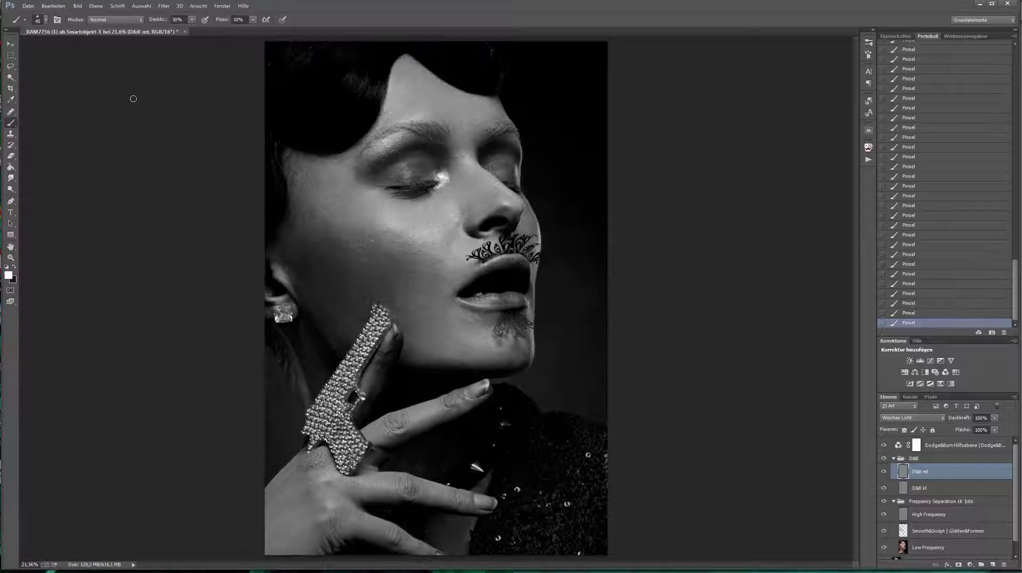
# Step: Zoom into the mouth, pan around it, then review the whole portrait again
pyautogui.hotkey('ctrl', '+')
pyautogui.hotkey('ctrl', '+')
pyautogui.hotkey('ctrl', '+')
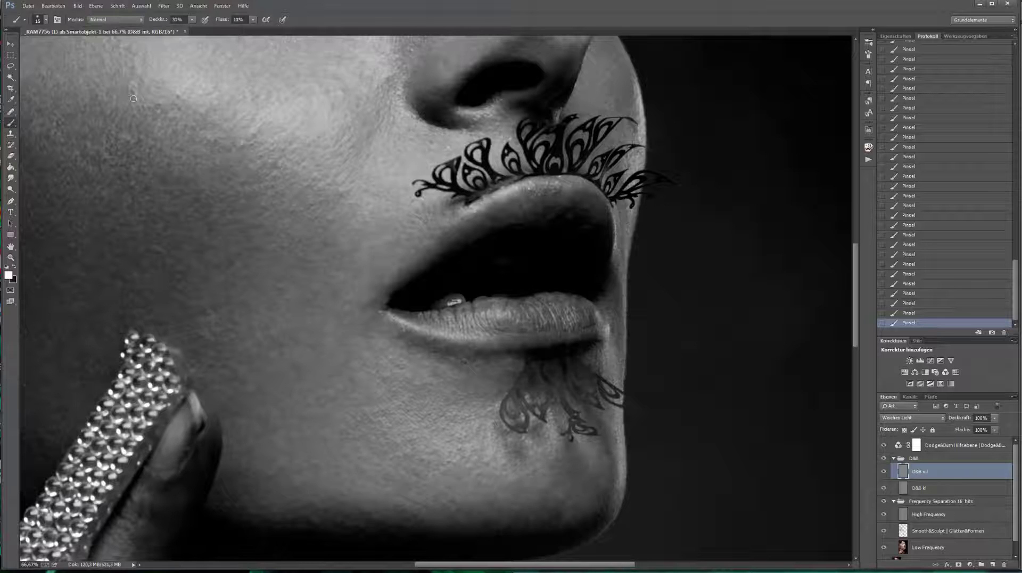
pyautogui.scroll(5, 133, 98)
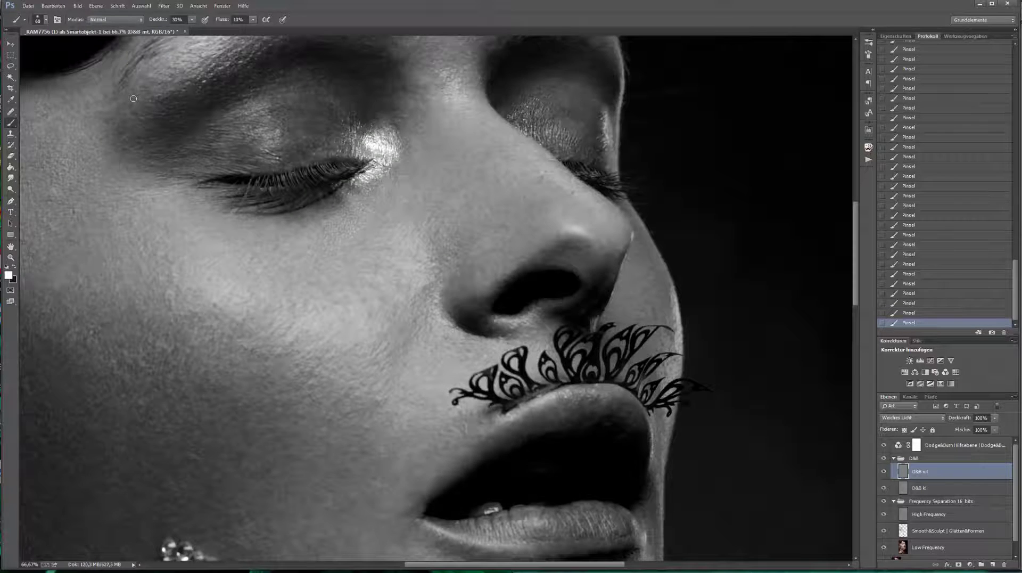
pyautogui.scroll(4, 133, 99)
pyautogui.hscroll(-2, 133, 98)
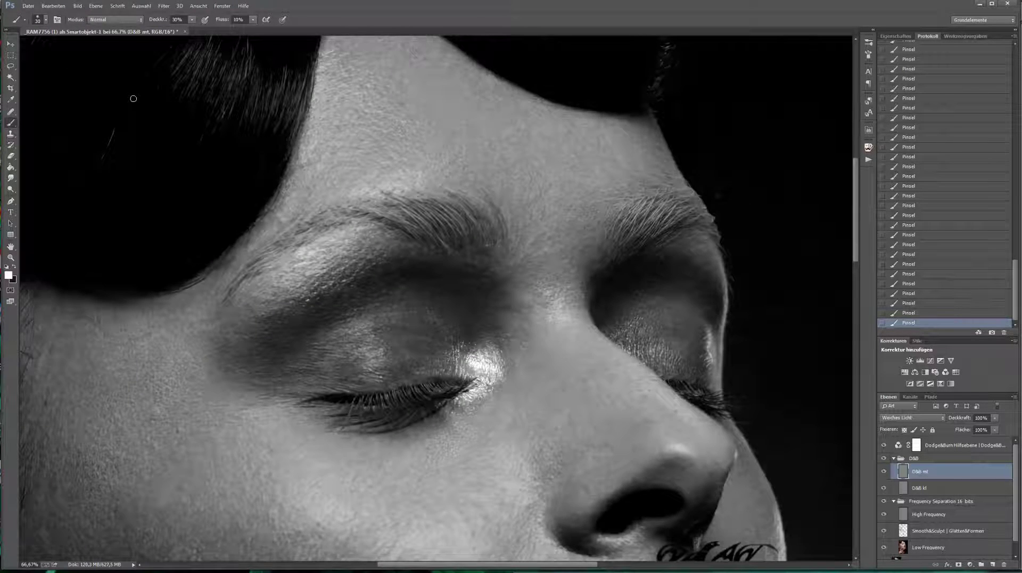
pyautogui.scroll(-2, 133, 99)
pyautogui.hscroll(-1, 133, 99)
pyautogui.scroll(-3, 133, 99)
pyautogui.hscroll(-4, 133, 98)
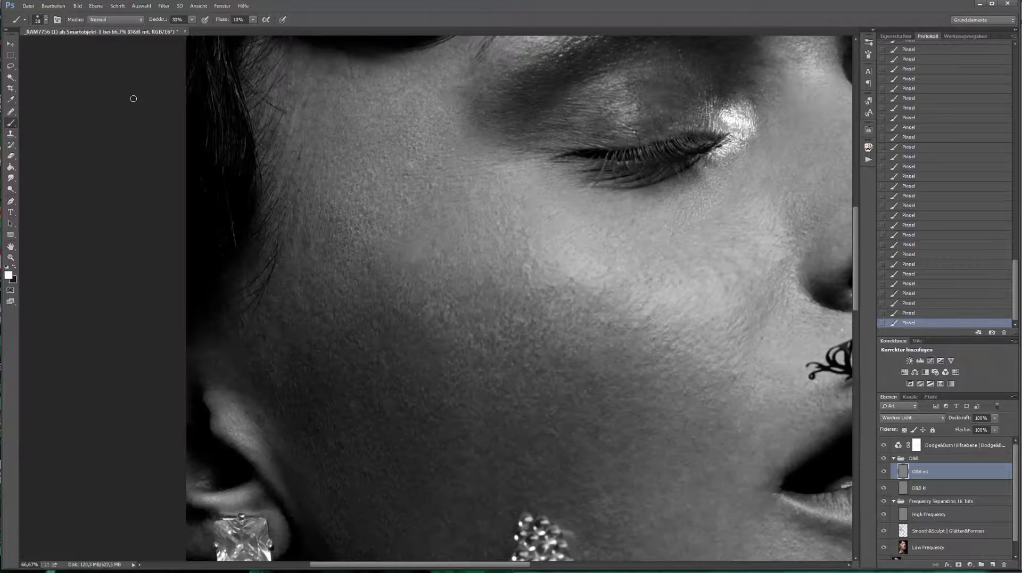
pyautogui.hotkey('ctrl', '0')
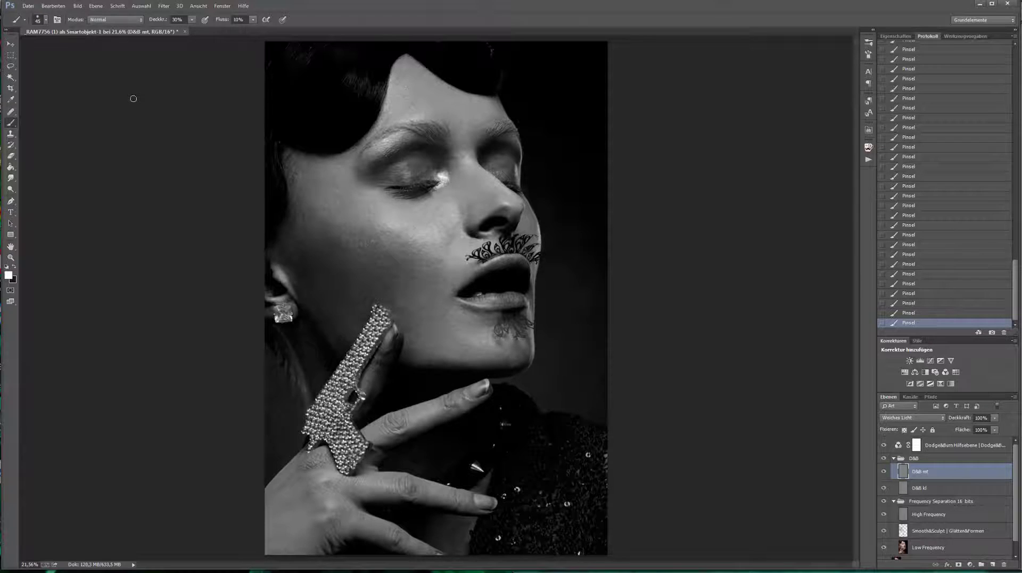
pyautogui.scroll(2, 133, 99)
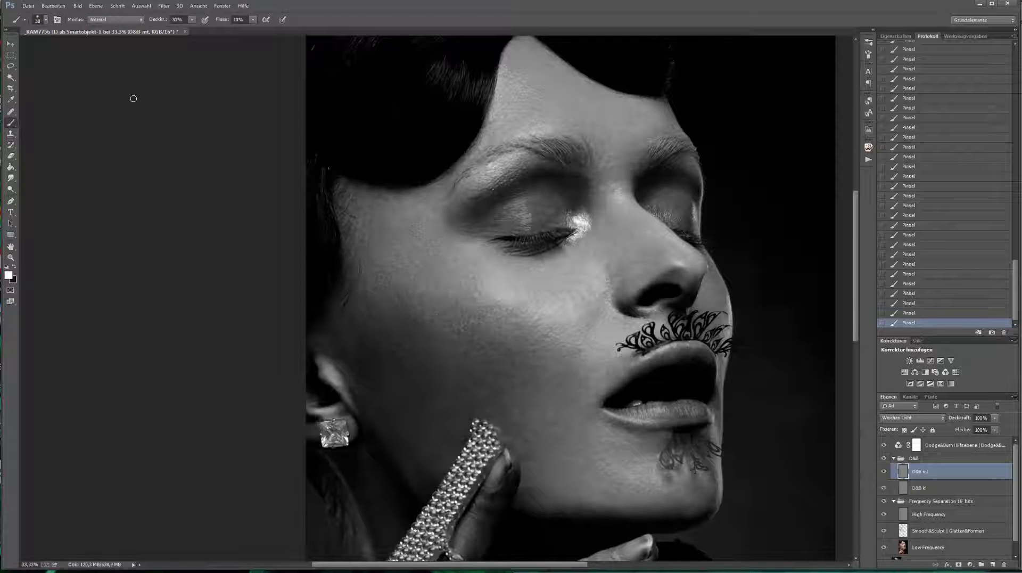
# Step: Hide the black-and-white helper and clean the eyebrow skin with Clone Stamp and Healing Brush
pyautogui.hotkey('ctrl', ',')
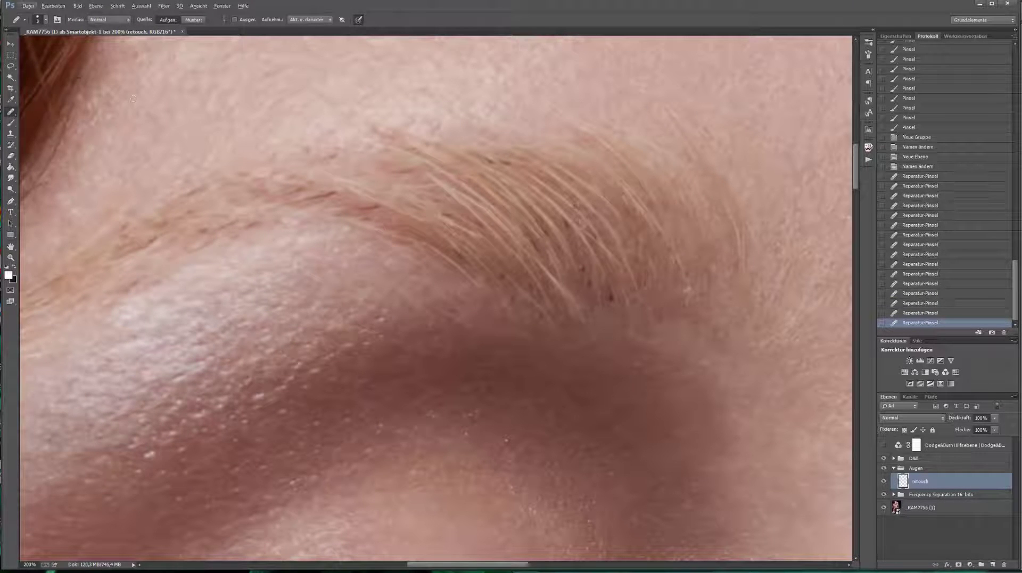
pyautogui.press('s')
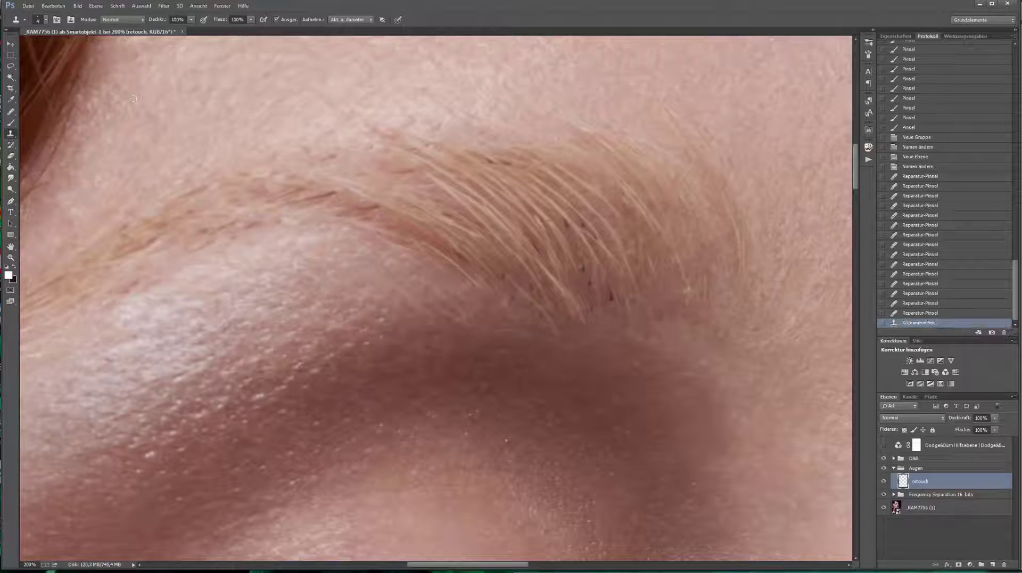
pyautogui.press('j')
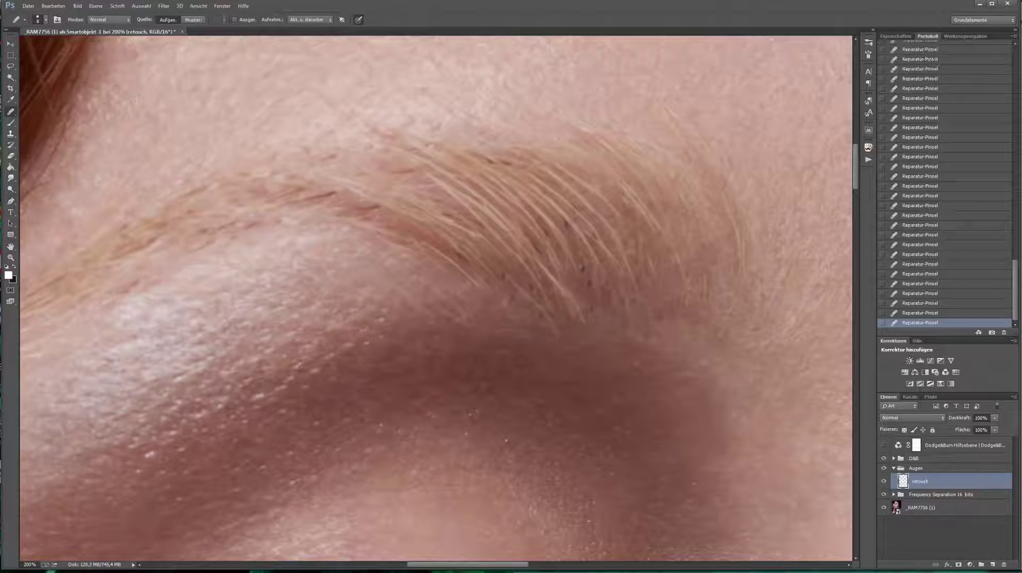
pyautogui.press('s')
pyautogui.write('Augenbrauen')
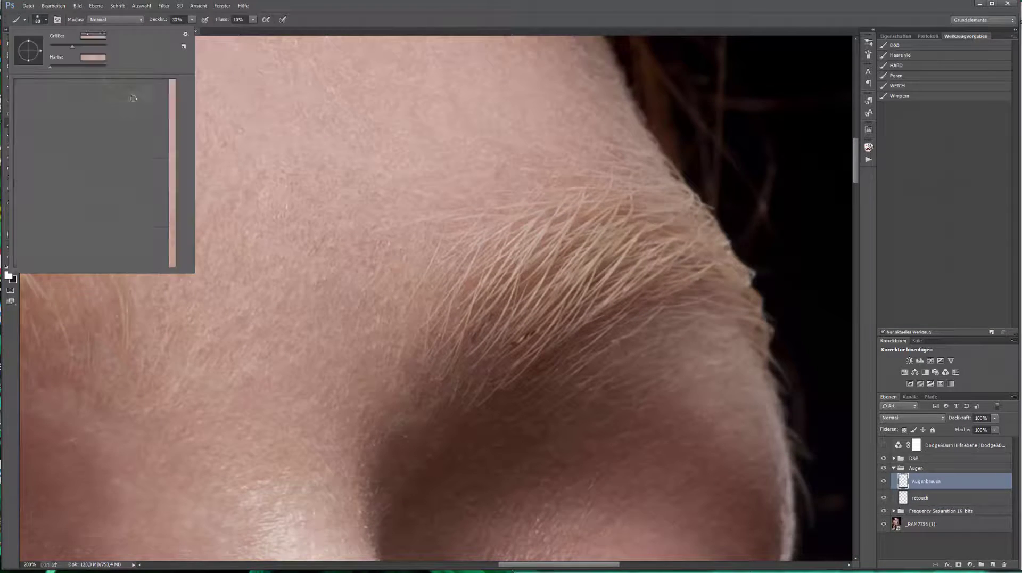
# Step: On the Augenbrauen layer, pick the light brown hair colour bc9f8b for the brush
pyautogui.hotkey('alt', '[')
pyautogui.press('s')
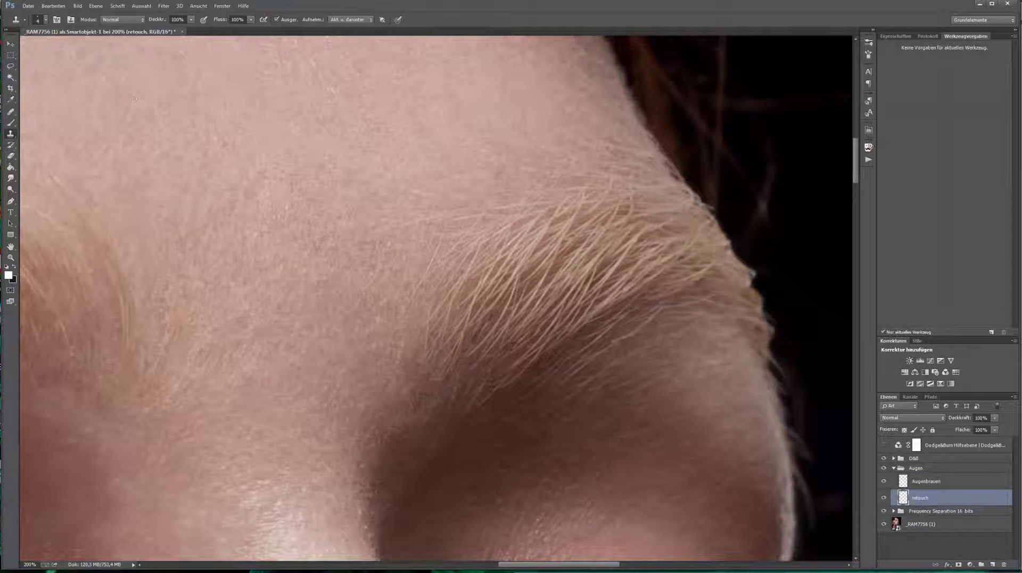
pyautogui.hotkey('alt', ']')
pyautogui.press('b')
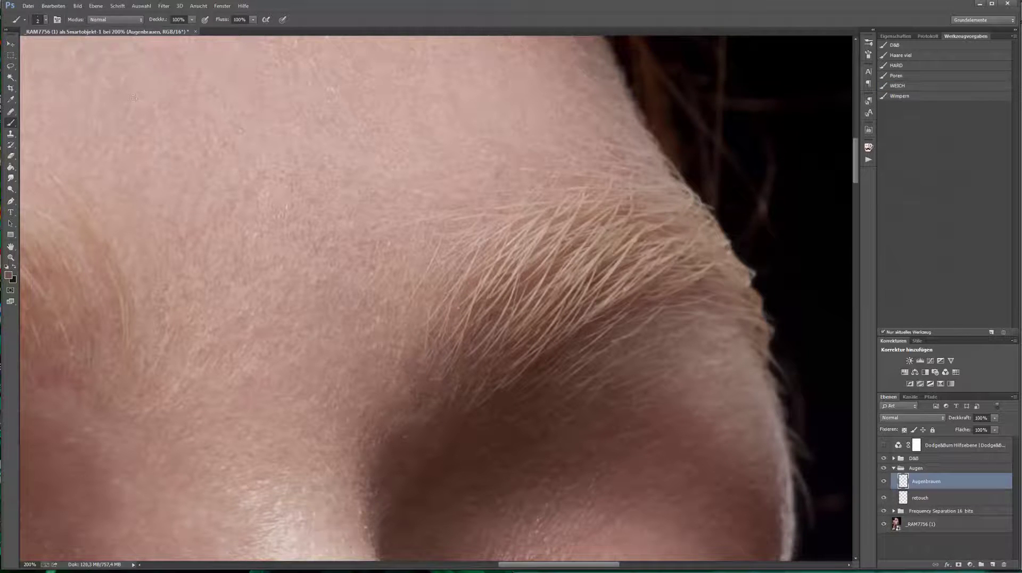
pyautogui.keyDown('alt'); pyautogui.keyDown('shift'); pyautogui.rightClick(538, 286); pyautogui.keyUp('shift'); pyautogui.keyUp('alt')
pyautogui.hotkey('alt', 'shift', 's')
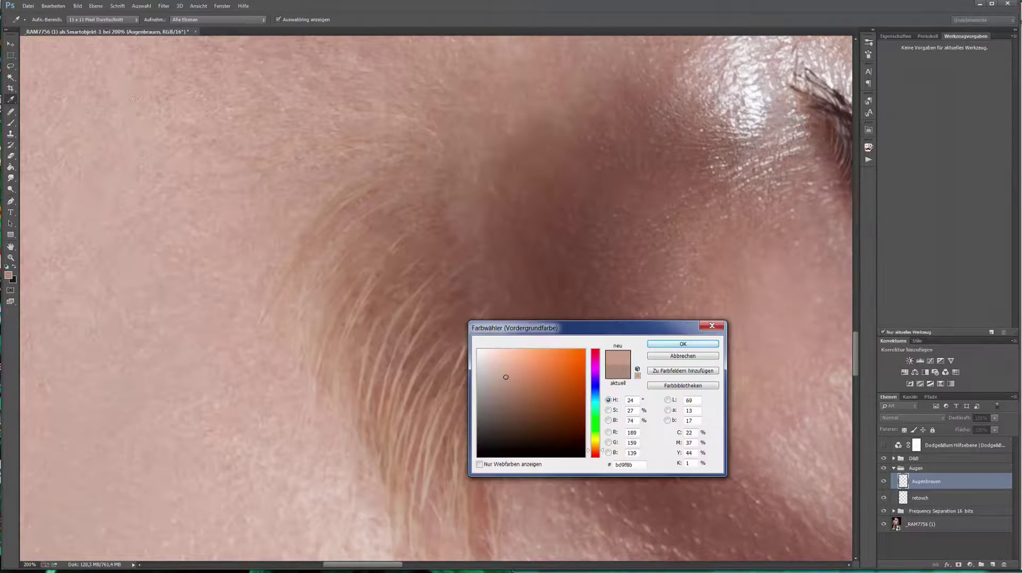
pyautogui.press('Return')
pyautogui.press('b')
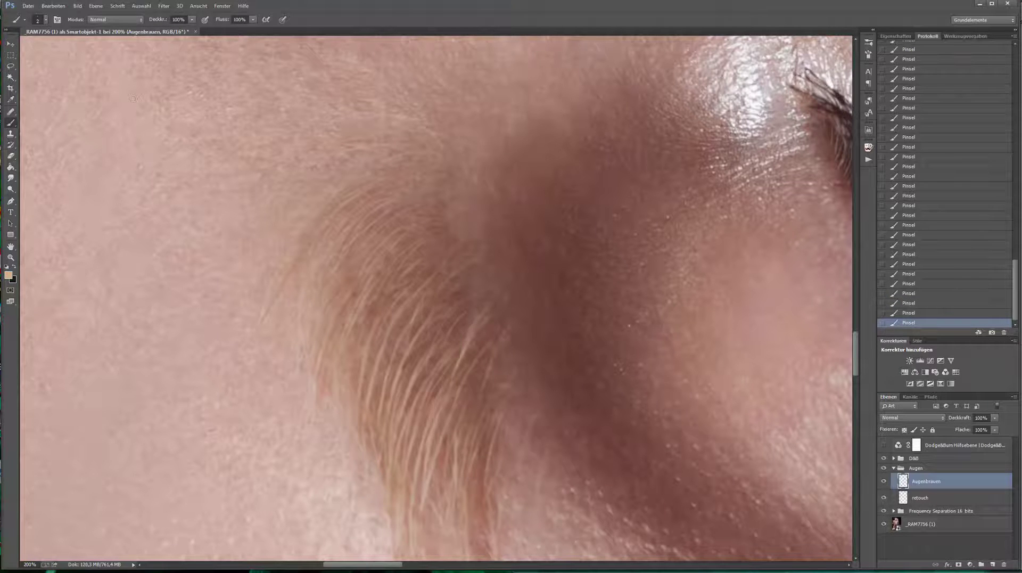
# Step: Undo the stray dark stroke among the painted eyebrow hairs
pyautogui.scroll(-1, 133, 99)
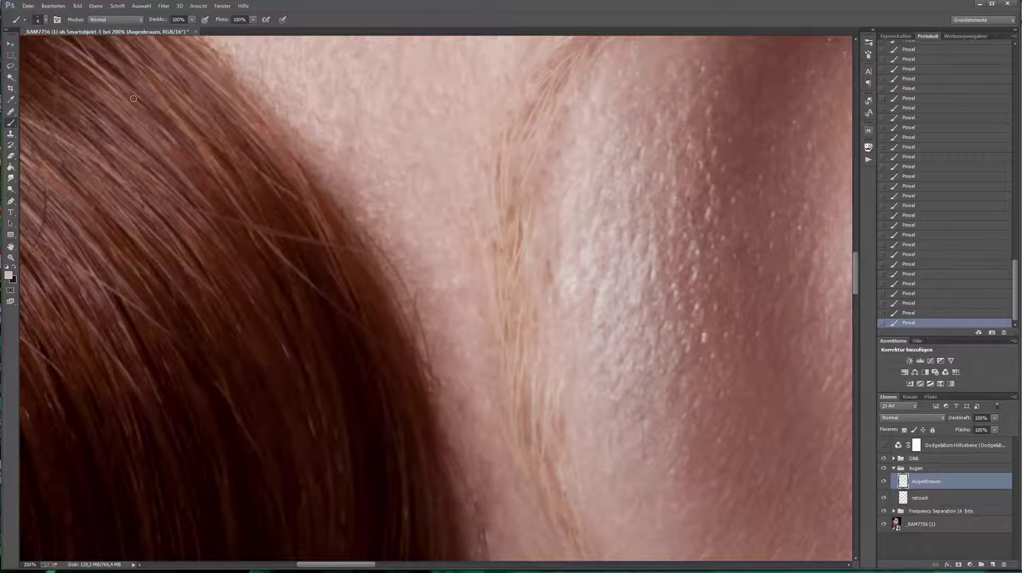
pyautogui.hotkey('ctrl', 'z')
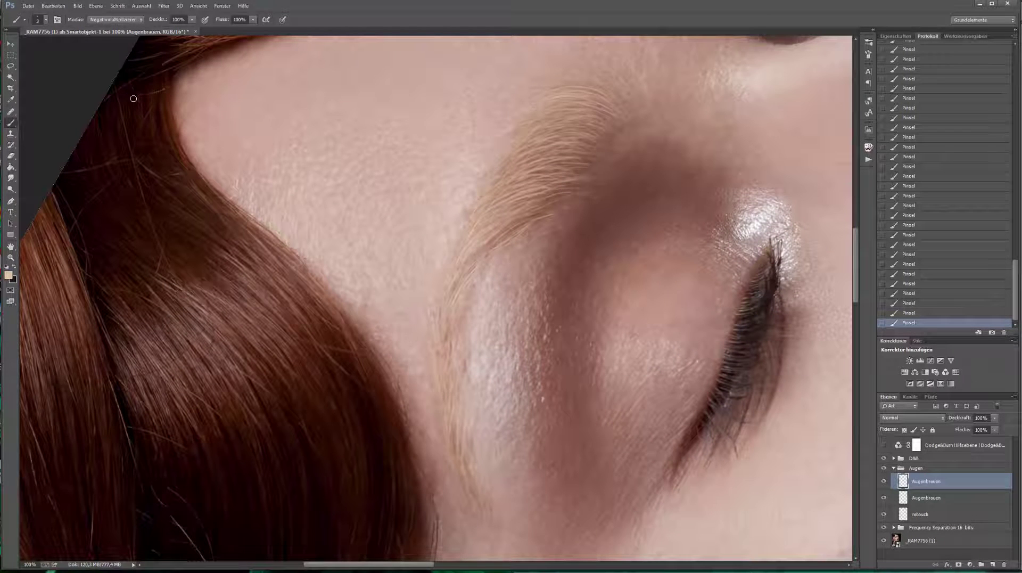
# Step: Slightly blur the painted eyebrow hairs and fit the whole portrait in the window
pyautogui.hotkey('ctrl', 'f')
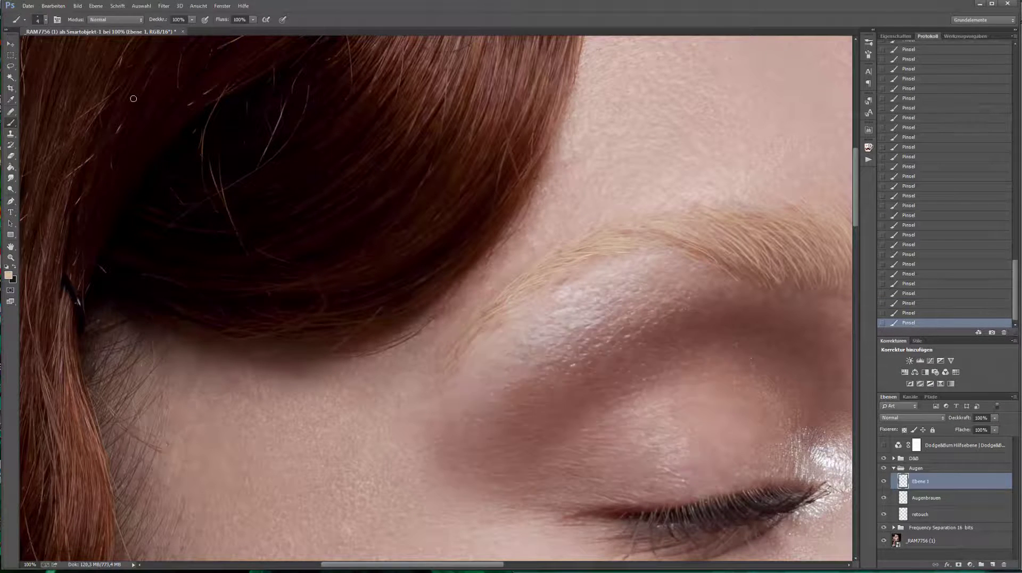
pyautogui.hotkey('ctrl', '0')
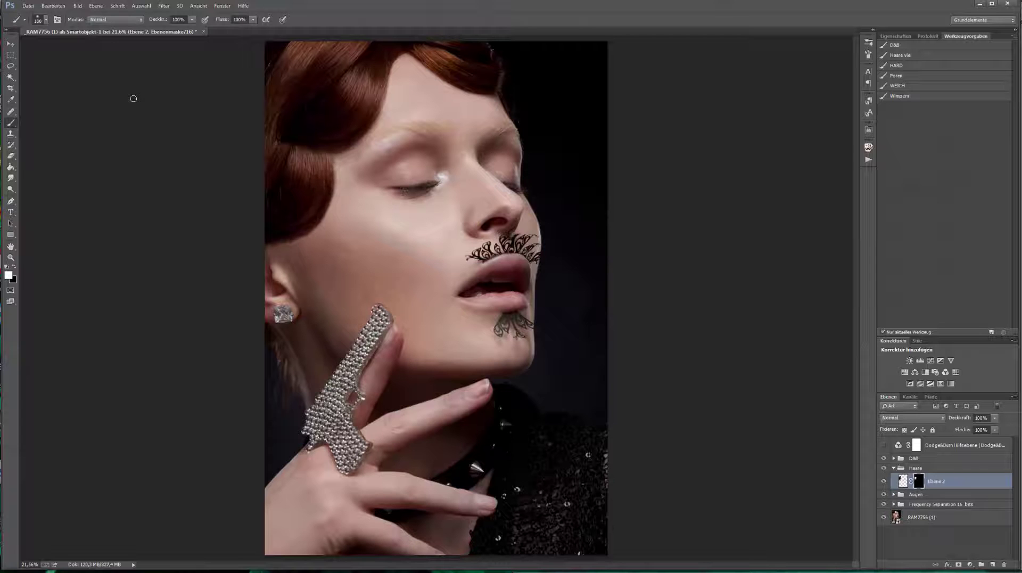
# Step: Add a new layer with the dodge-and-burn brush preset at size 200
pyautogui.hotkey('ctrl', 'shift', 'alt', 'n')
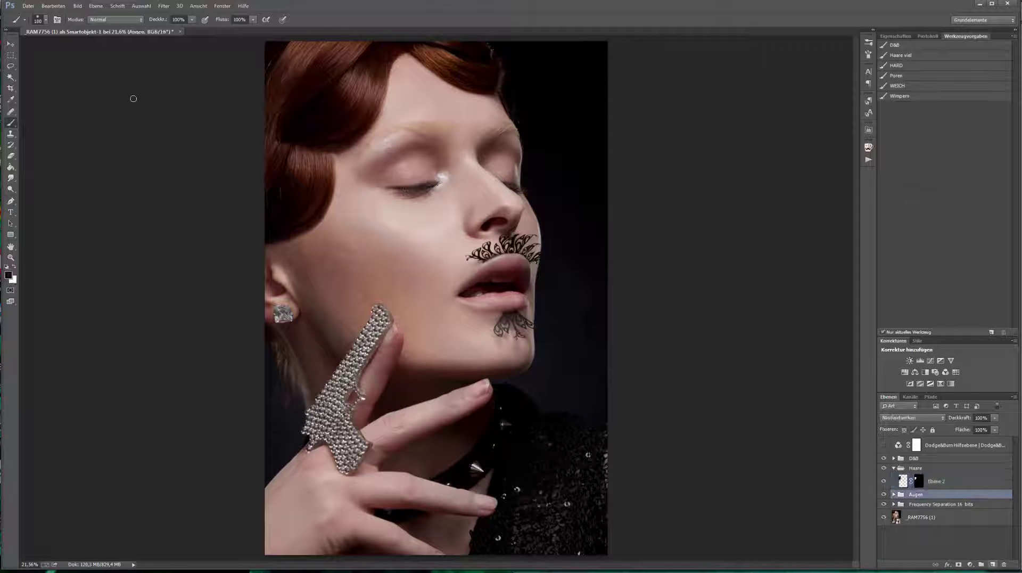
pyautogui.press('F2')
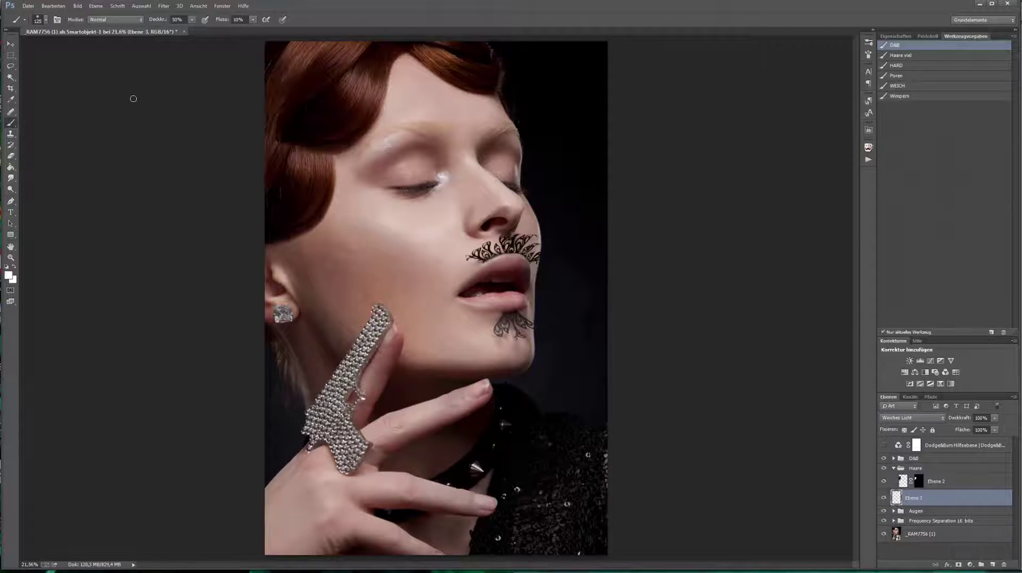
pyautogui.press(']')
pyautogui.press(']')
pyautogui.press(']')
# Step: Create a layer named 'retouch', reset colours to black and white, and zoom to 400%
pyautogui.hotkey('ctrl', 'shift', 'n')
pyautogui.write('retouch')
pyautogui.press('Return')
pyautogui.press('d')
pyautogui.press('z')
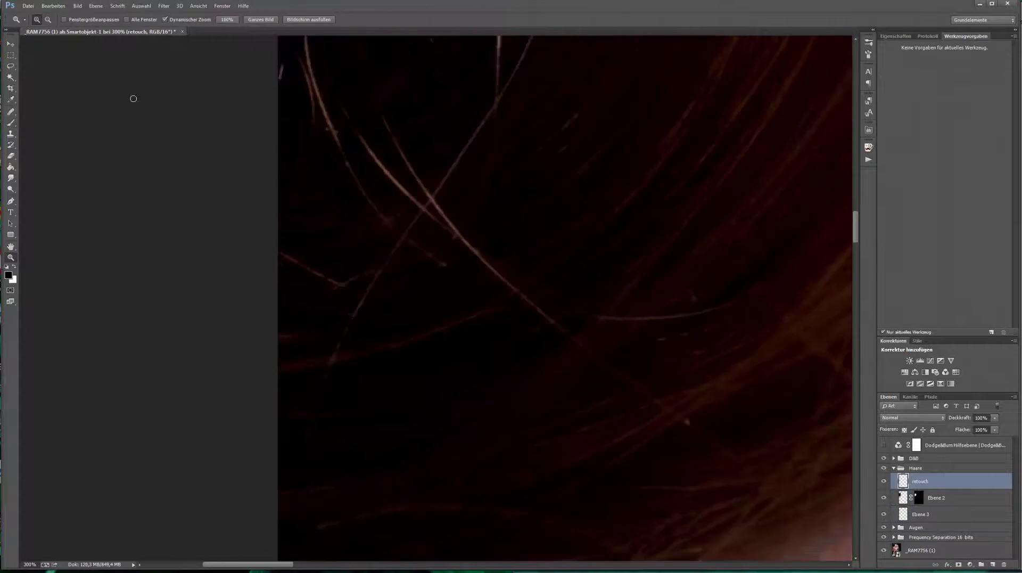
pyautogui.hotkey('ctrl', '+')
pyautogui.press('s')
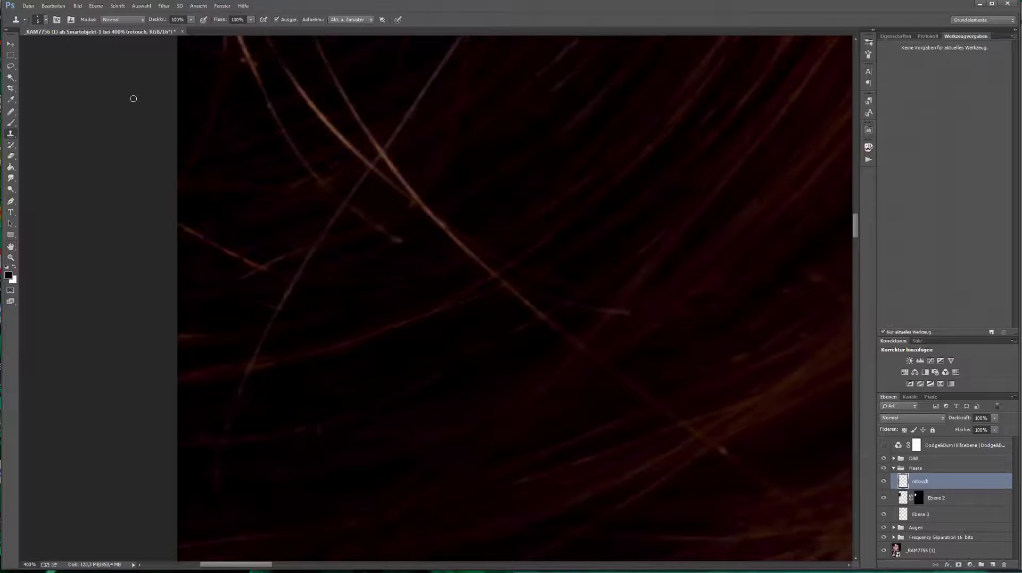
# Step: Clone out the first stray hair strands, including two crossing hairs
pyautogui.hscroll(-3, 134, 99)
pyautogui.moveTo(500, 227); pyautogui.dragTo(474, 268)
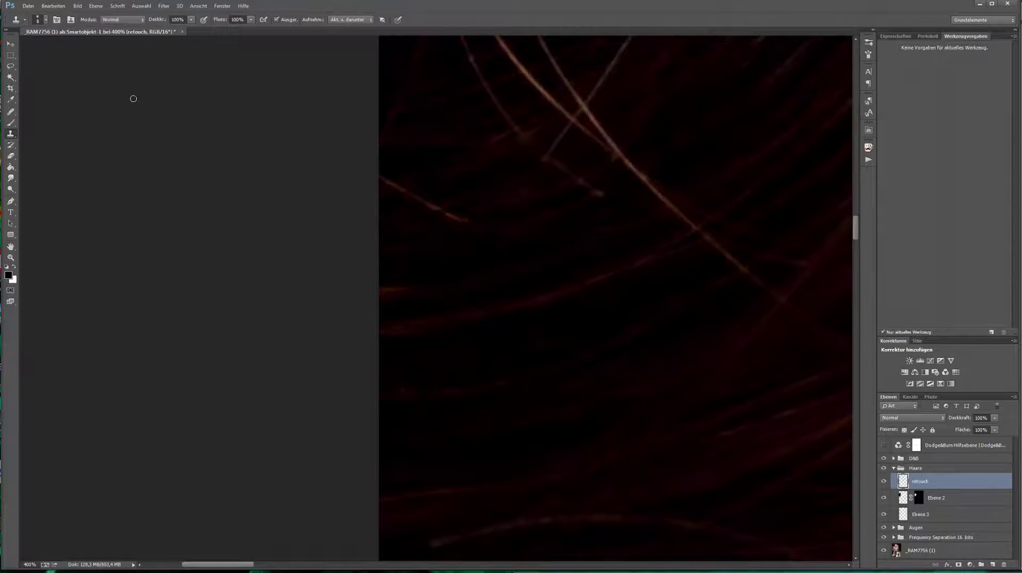
pyautogui.hscroll(5, 133, 99)
pyautogui.hscroll(-2, 133, 98)
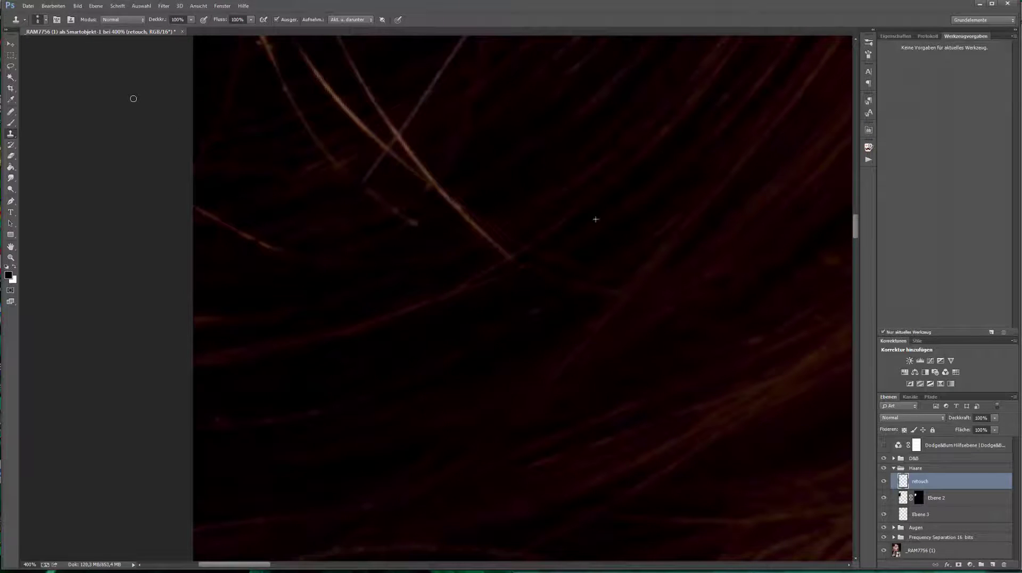
pyautogui.scroll(2, 134, 98)
pyautogui.hscroll(-2, 133, 98)
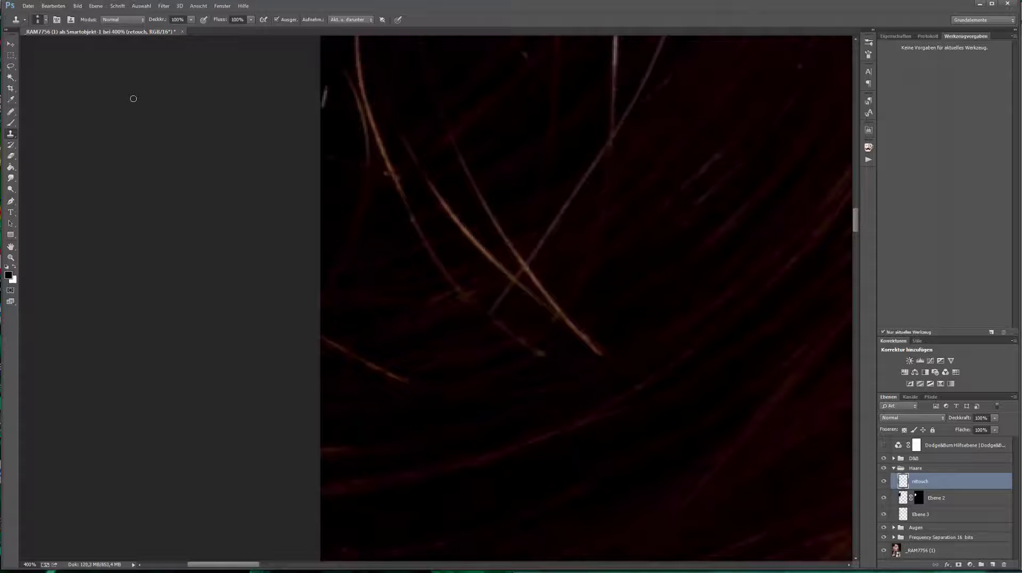
pyautogui.hscroll(-3, 133, 98)
pyautogui.hscroll(2, 134, 99)
pyautogui.scroll(2, 134, 98)
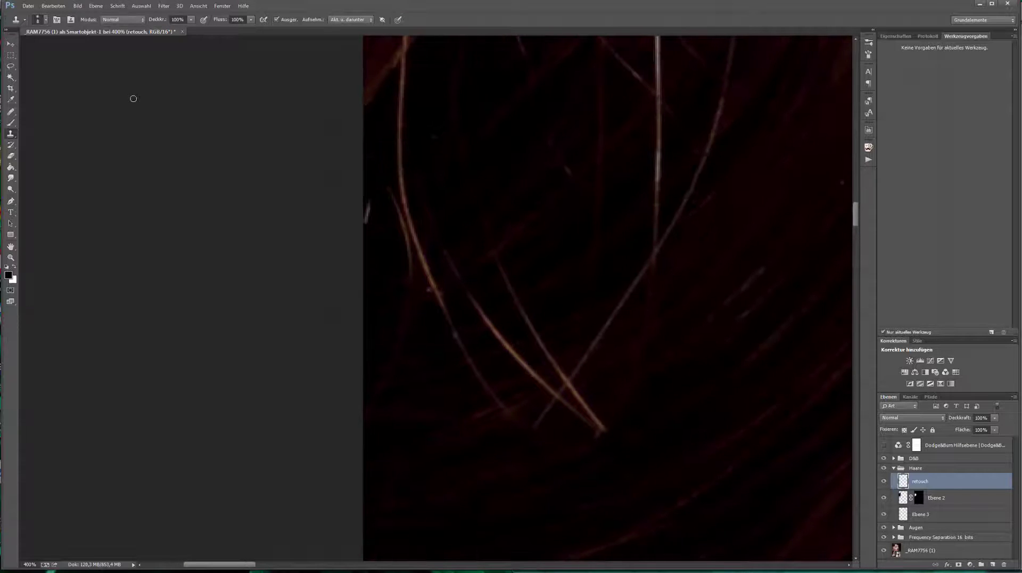
pyautogui.moveTo(647, 260); pyautogui.dragTo(564, 401)
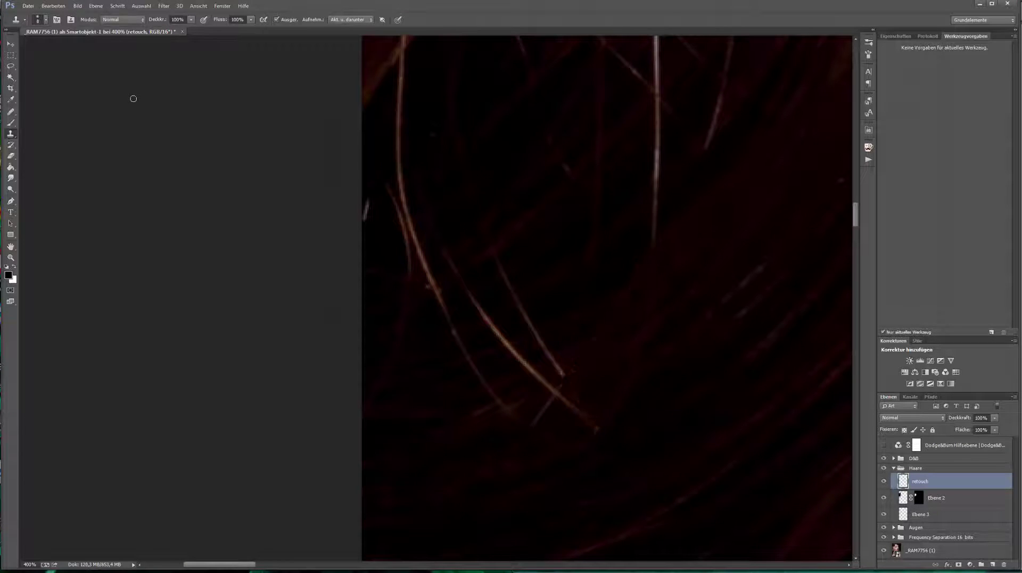
pyautogui.moveTo(444, 311); pyautogui.dragTo(508, 407)
pyautogui.moveTo(471, 295)
pyautogui.mouseDown()
pyautogui.moveTo(553, 381)
pyautogui.moveTo(517, 300)
pyautogui.mouseUp()
# Step: Clone away the remaining diagonal, long upward and bright stray strands
pyautogui.scroll(3, 133, 98)
pyautogui.hscroll(-2, 133, 98)
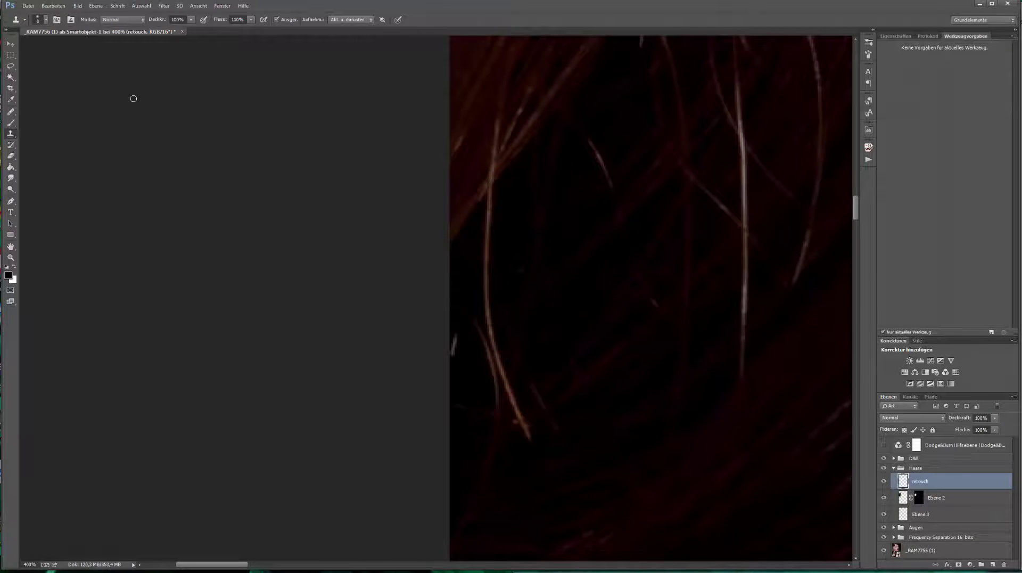
pyautogui.moveTo(475, 323); pyautogui.dragTo(518, 417)
pyautogui.moveTo(492, 340); pyautogui.dragTo(487, 189)
pyautogui.moveTo(513, 415); pyautogui.dragTo(529, 439)
pyautogui.hscroll(-2, 620, 131)
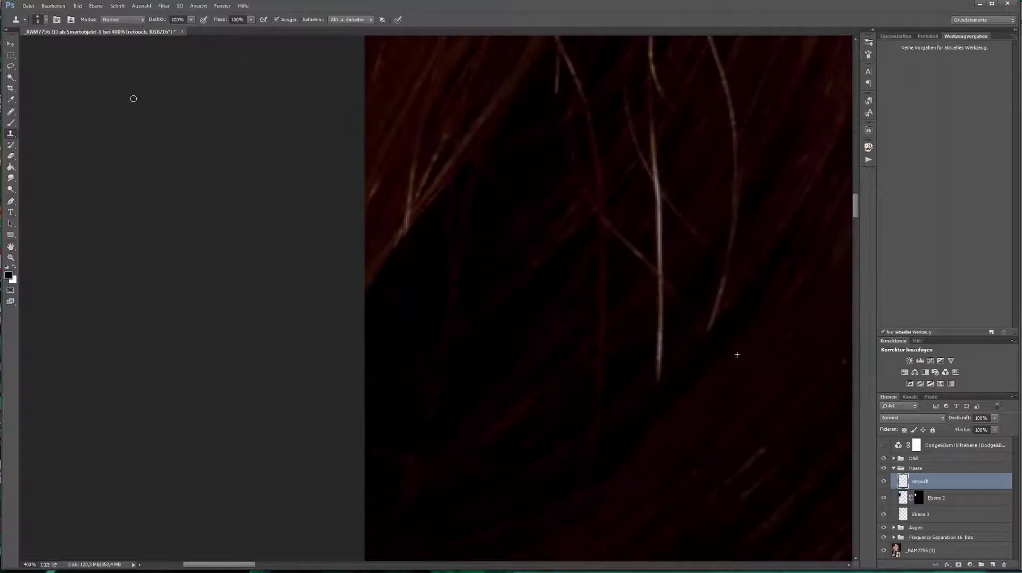
pyautogui.hscroll(-3, 660, 293)
pyautogui.hscroll(-3, 543, 298)
pyautogui.hscroll(5, 543, 298)
pyautogui.moveTo(516, 191); pyautogui.dragTo(458, 388)
pyautogui.hscroll(-2, 133, 99)
pyautogui.hscroll(-3, 133, 98)
pyautogui.scroll(-3, 133, 98)
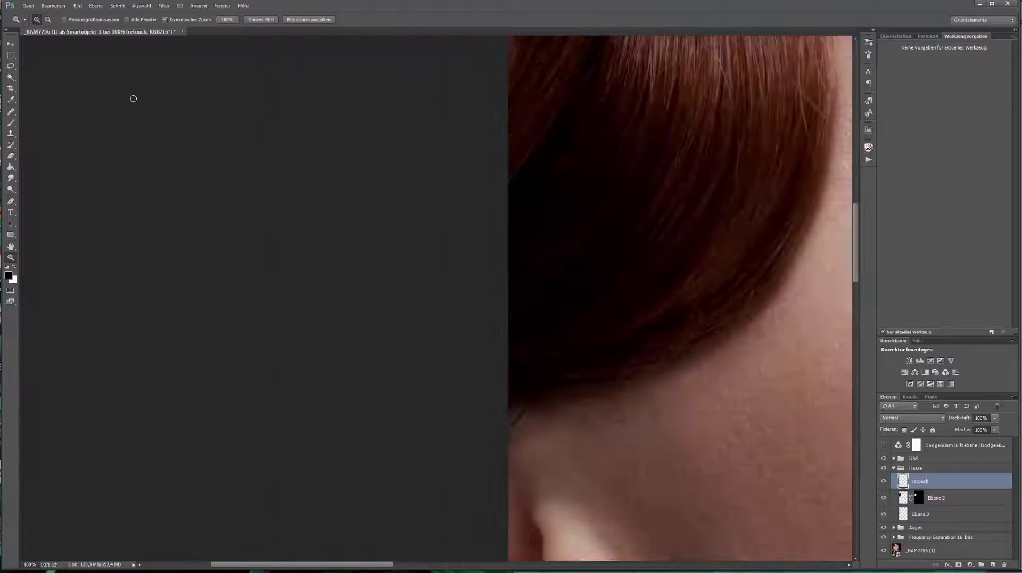
pyautogui.hscroll(5, 133, 99)
pyautogui.hscroll(-3, 133, 99)
pyautogui.scroll(-3, 133, 99)
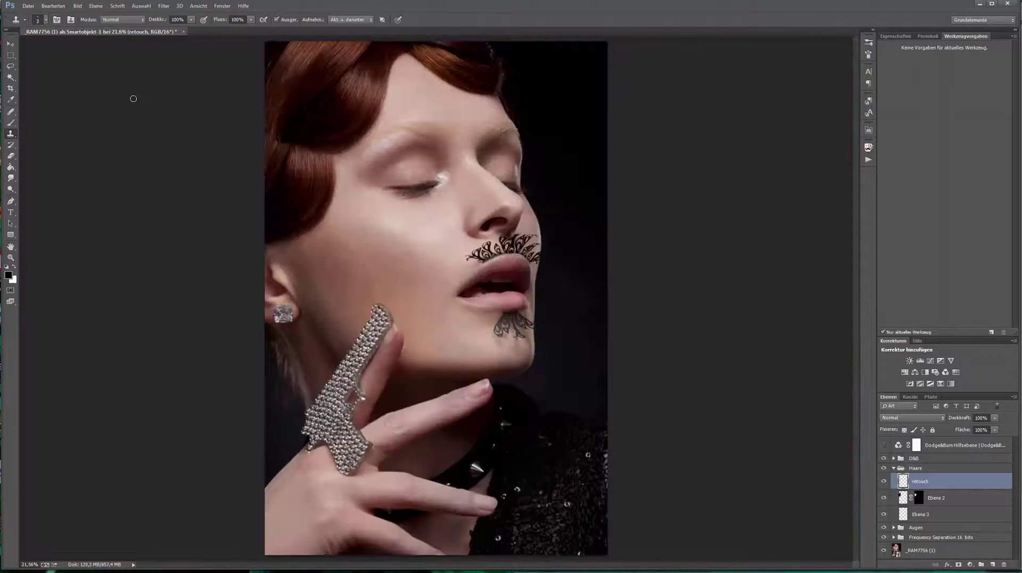
# Step: Clone-stamp away the bright stray hair strands in the upper and right-side hair
pyautogui.scroll(3, 557, 318)
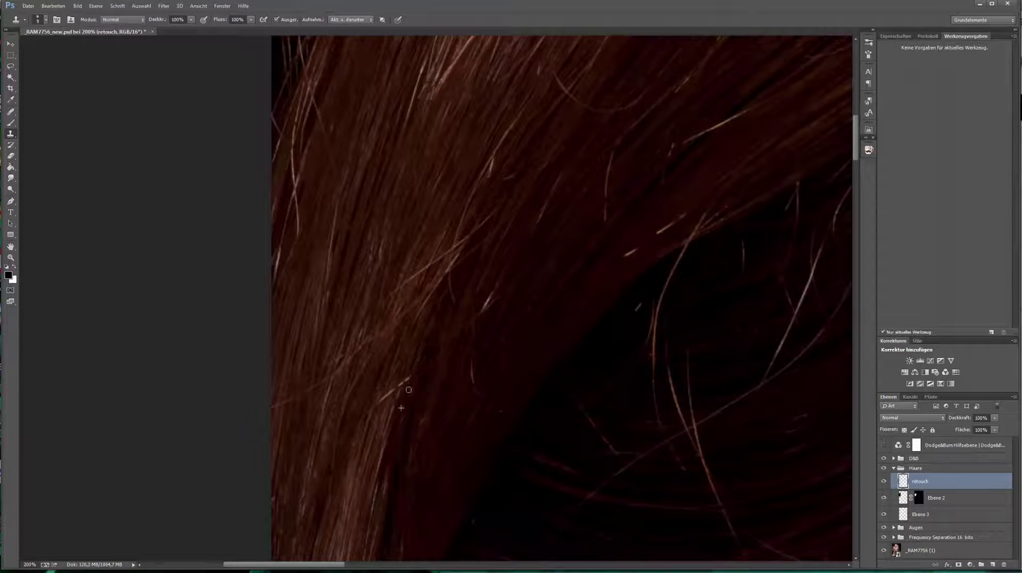
pyautogui.moveTo(489, 281); pyautogui.dragTo(509, 284)
pyautogui.click(632, 252)
pyautogui.click(666, 226)
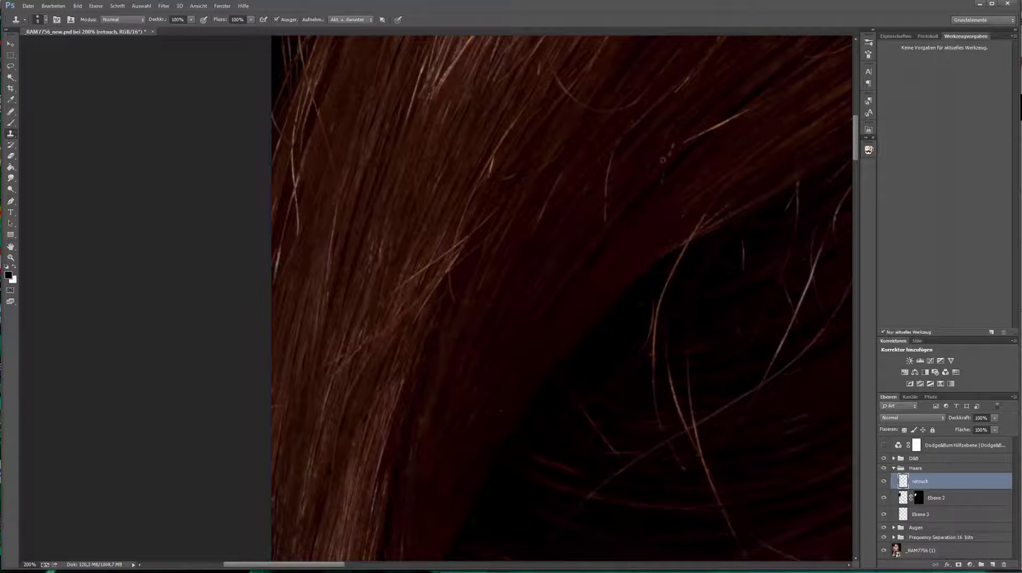
pyautogui.moveTo(685, 140)
pyautogui.mouseDown()
pyautogui.moveTo(750, 111)
pyautogui.moveTo(598, 266)
pyautogui.mouseUp()
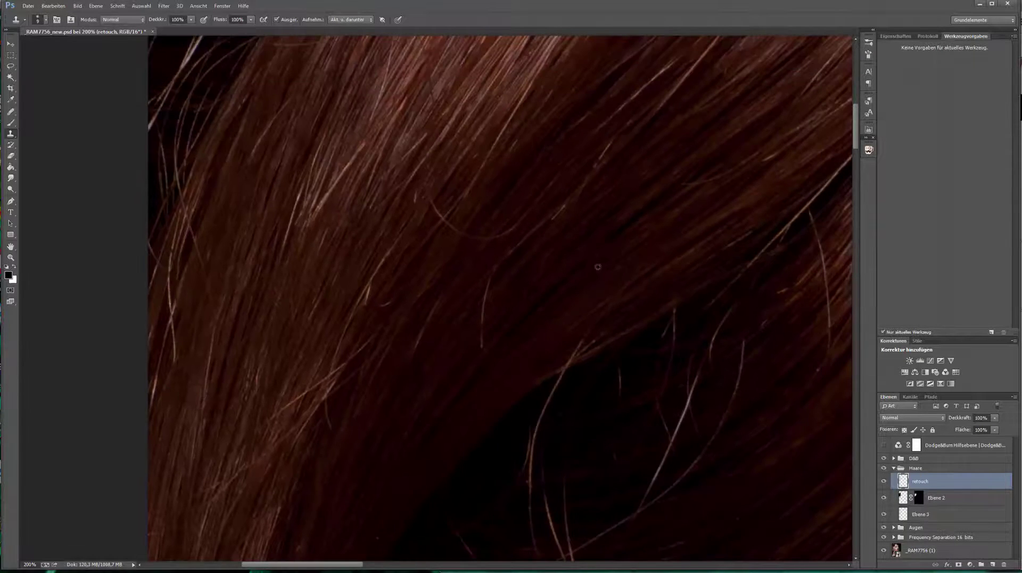
pyautogui.moveTo(660, 196); pyautogui.dragTo(690, 187)
pyautogui.moveTo(606, 133); pyautogui.dragTo(603, 120)
pyautogui.moveTo(400, 244)
pyautogui.mouseDown()
pyautogui.moveTo(429, 321)
pyautogui.moveTo(468, 318)
pyautogui.mouseUp()
pyautogui.moveTo(563, 289); pyautogui.dragTo(580, 317)
pyautogui.moveTo(501, 383); pyautogui.dragTo(494, 421)
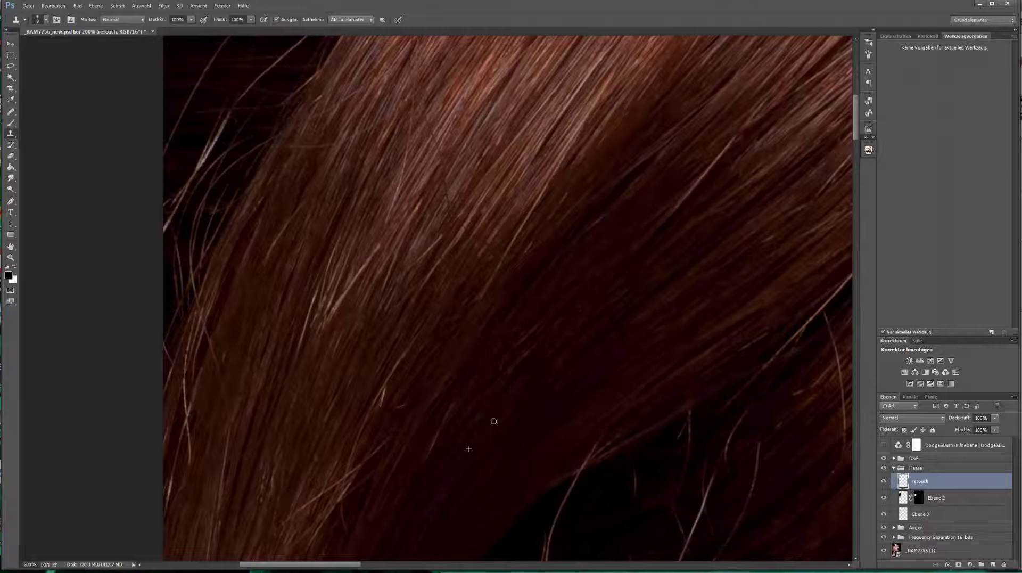
pyautogui.scroll(-5, 479, 396)
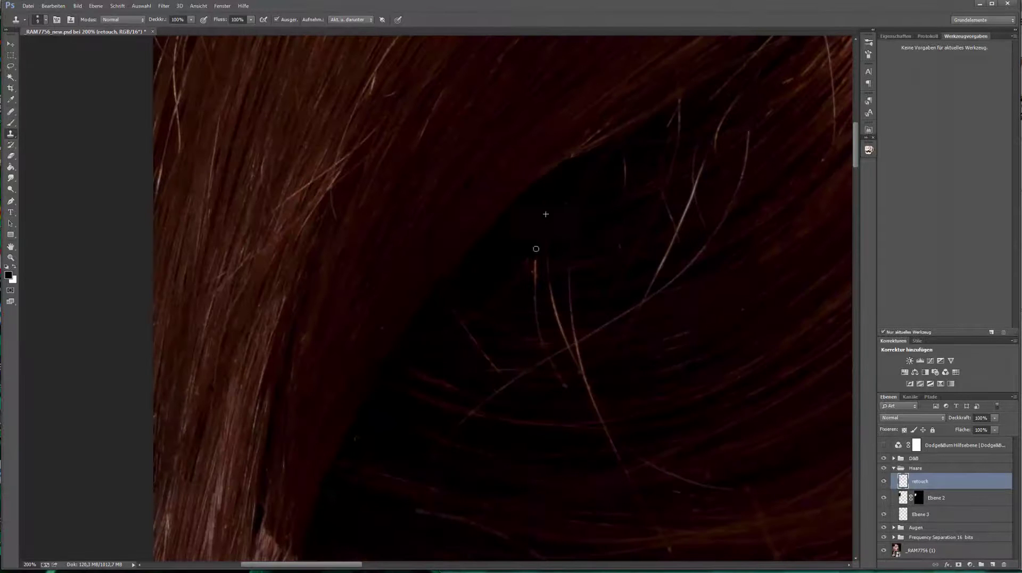
pyautogui.moveTo(535, 261); pyautogui.dragTo(537, 333)
pyautogui.scroll(2, 702, 253)
pyautogui.moveTo(700, 192); pyautogui.dragTo(705, 272)
pyautogui.scroll(-2, 703, 250)
pyautogui.moveTo(668, 155); pyautogui.dragTo(613, 274)
pyautogui.scroll(-2, 687, 155)
pyautogui.moveTo(688, 170); pyautogui.dragTo(653, 176)
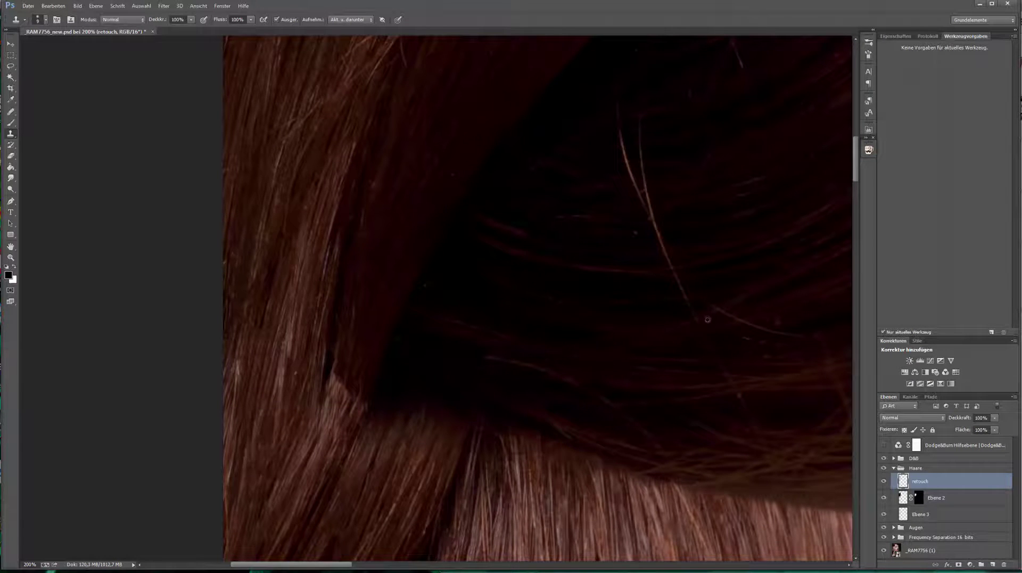
# Step: Clone out the remaining light stray strands, including those on the left side
pyautogui.moveTo(707, 319); pyautogui.dragTo(612, 433)
pyautogui.moveTo(519, 319)
pyautogui.mouseDown()
pyautogui.moveTo(514, 228)
pyautogui.moveTo(530, 356)
pyautogui.mouseUp()
pyautogui.scroll(-3, 529, 356)
pyautogui.moveTo(444, 121); pyautogui.dragTo(468, 197)
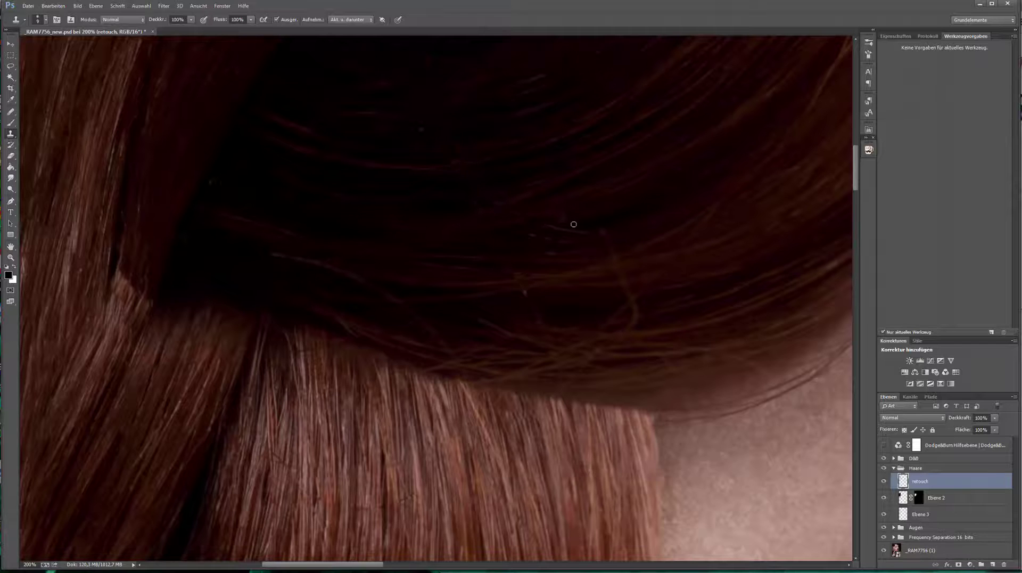
pyautogui.scroll(5, 573, 224)
pyautogui.moveTo(448, 126); pyautogui.dragTo(447, 144)
pyautogui.scroll(-5, 447, 144)
pyautogui.moveTo(501, 260); pyautogui.dragTo(604, 152)
pyautogui.hscroll(-5, 593, 333)
pyautogui.moveTo(264, 235); pyautogui.dragTo(256, 287)
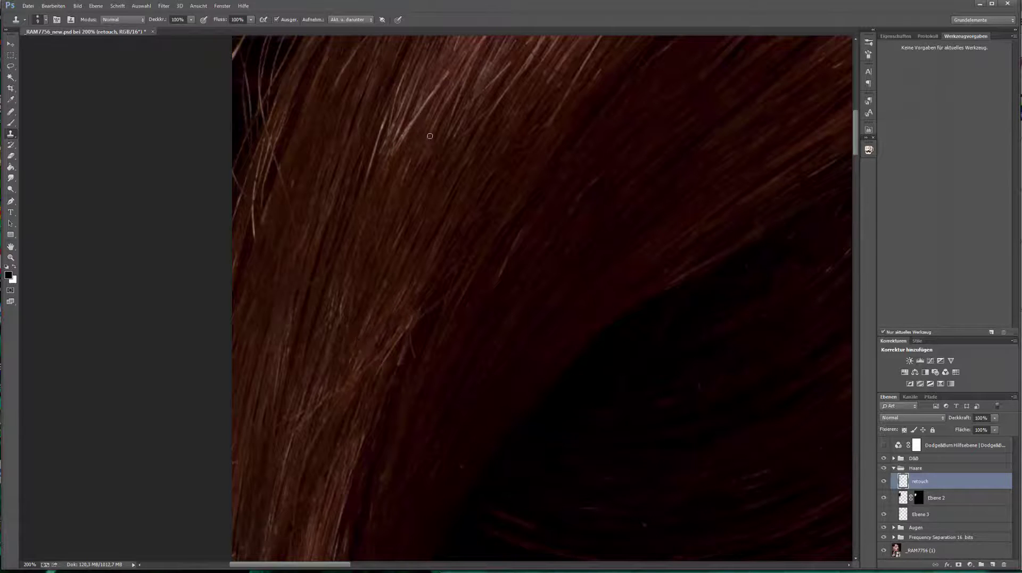
pyautogui.scroll(5, 415, 319)
pyautogui.hscroll(-3, 415, 319)
pyautogui.moveTo(442, 336); pyautogui.dragTo(384, 398)
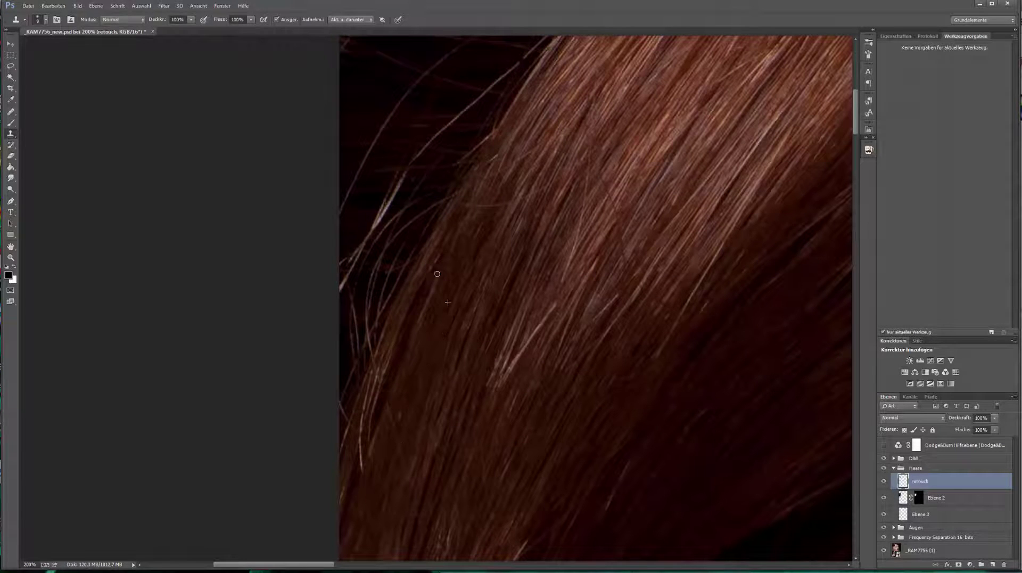
pyautogui.moveTo(437, 274); pyautogui.dragTo(381, 346)
pyautogui.hscroll(6, 393, 261)
pyautogui.scroll(1, 393, 261)
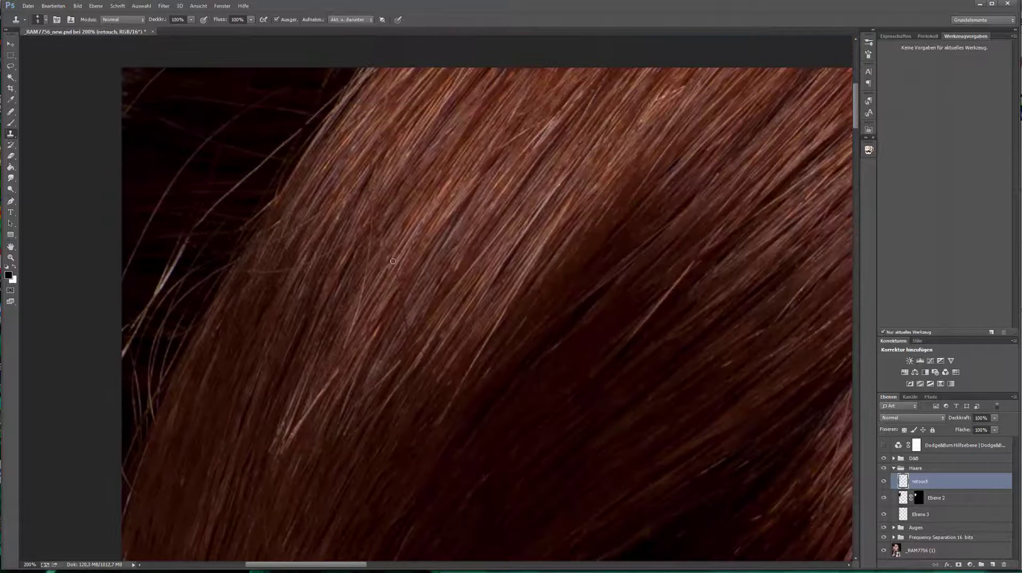
pyautogui.hscroll(-5, 426, 287)
pyautogui.scroll(-1, 511, 351)
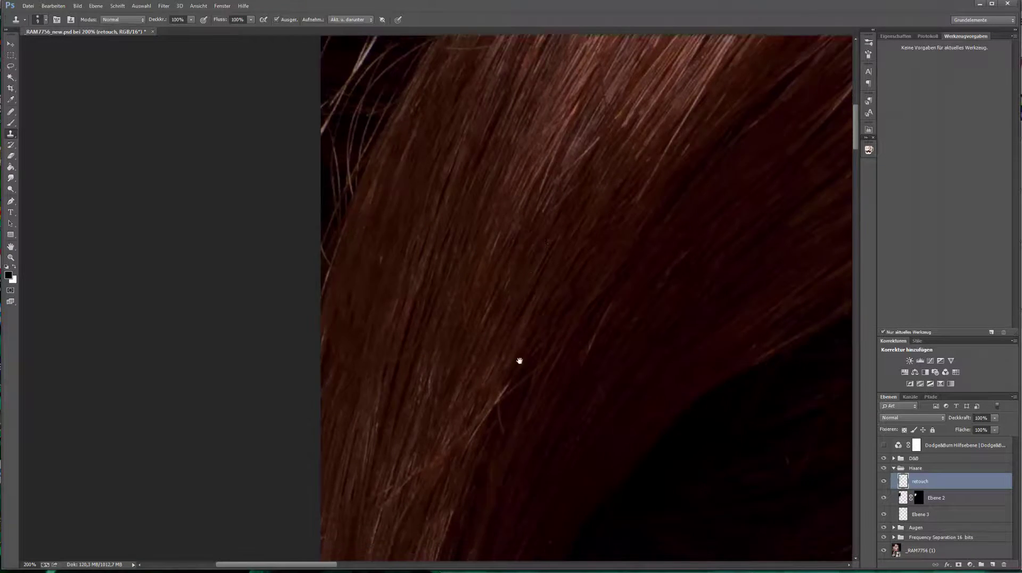
pyautogui.moveTo(520, 361); pyautogui.dragTo(512, 91)
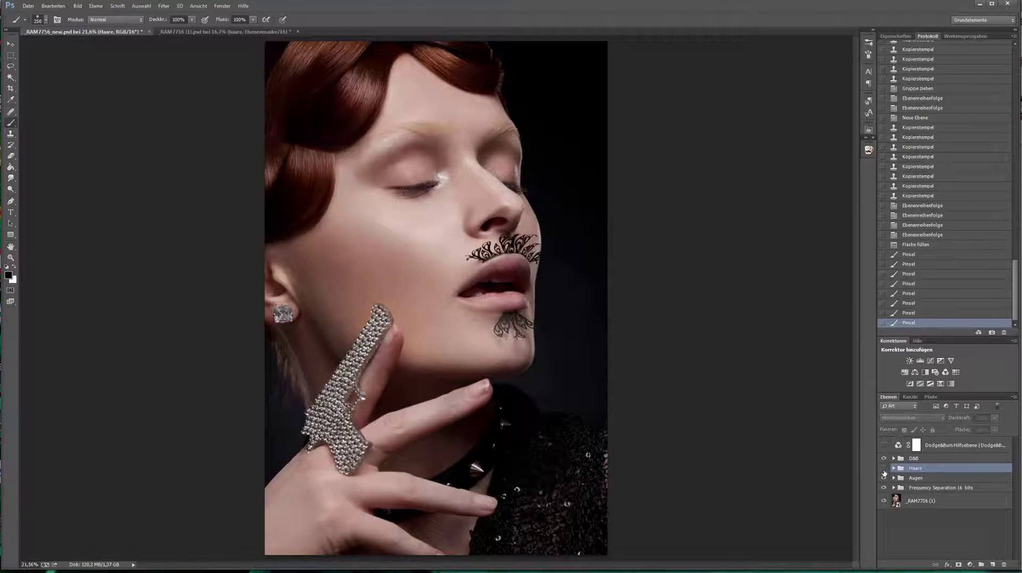
# Step: Toggle the Haare group to compare, then add a new empty layer inside it
pyautogui.click(883, 468)
pyautogui.click(884, 468)
pyautogui.click(992, 564)
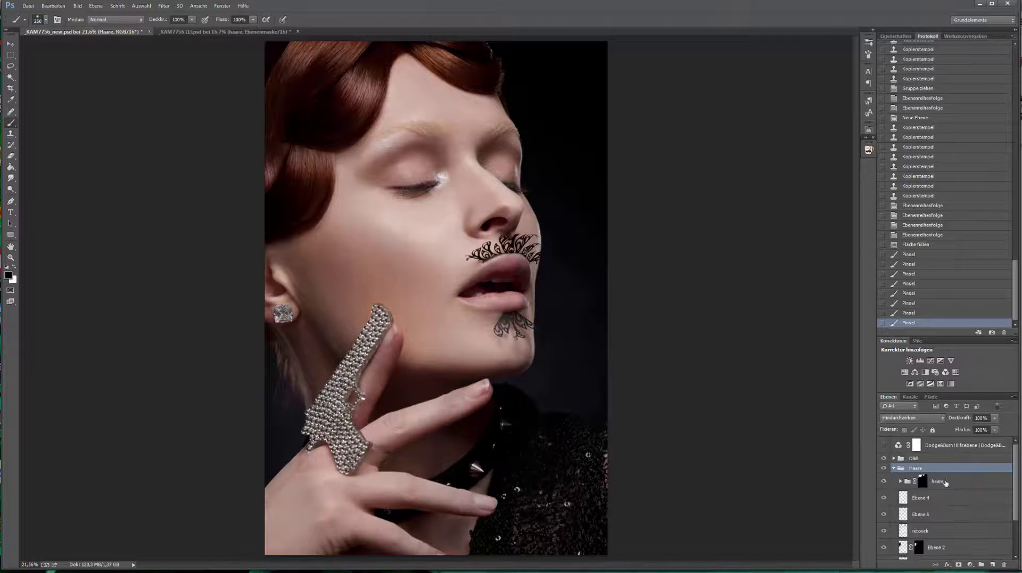
pyautogui.press('s')
pyautogui.scroll(5, 504, 378)
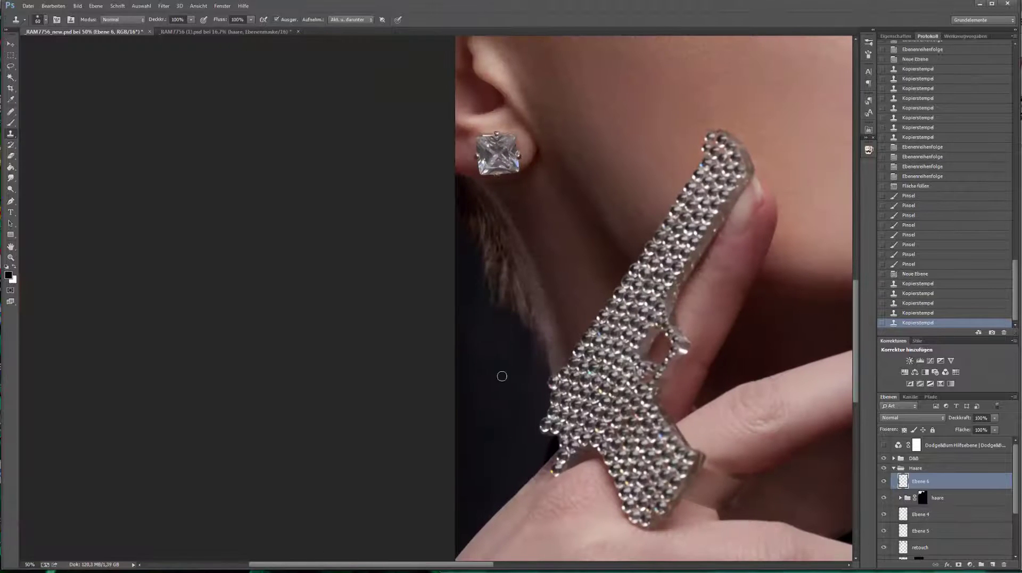
# Step: Paint out the stray hair strands by the neck with a small brush
pyautogui.press('b')
pyautogui.press('[')
pyautogui.press('[')
pyautogui.press('[')
pyautogui.moveTo(494, 340); pyautogui.dragTo(479, 266)
pyautogui.moveTo(532, 367); pyautogui.dragTo(505, 264)
pyautogui.moveTo(519, 298); pyautogui.dragTo(487, 205)
pyautogui.moveTo(506, 266)
pyautogui.mouseDown()
pyautogui.moveTo(461, 185)
pyautogui.moveTo(505, 245)
pyautogui.moveTo(522, 292)
pyautogui.moveTo(508, 372)
pyautogui.mouseUp()
pyautogui.hotkey('ctrl', '0')
pyautogui.click(10, 257)
pyautogui.hotkey('ctrl', '+')
# Step: Select the D&B layer and run the Portrait Retusche Highlights action
pyautogui.click(894, 457)
pyautogui.click(917, 471)
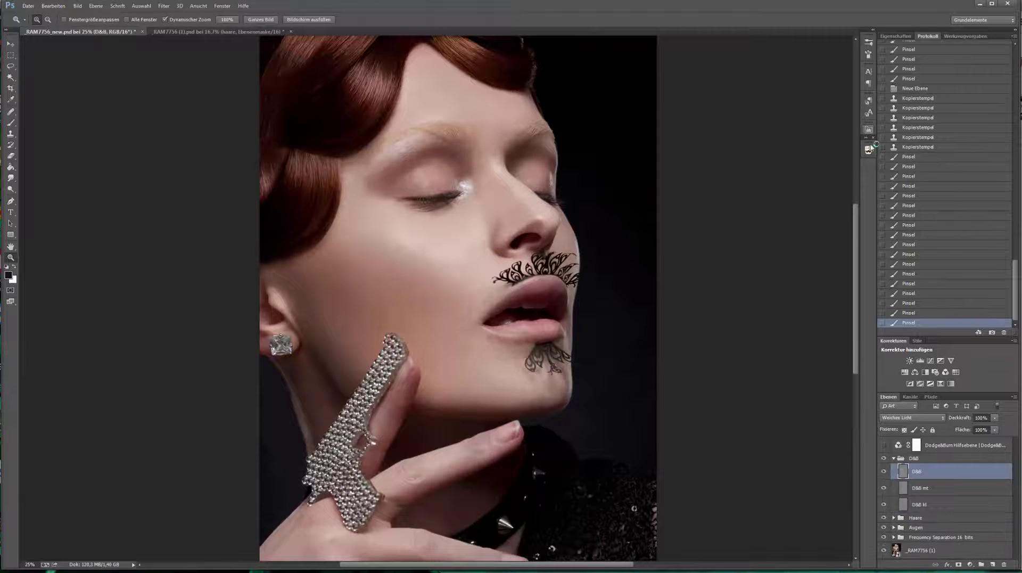
pyautogui.click(868, 164)
pyautogui.click(807, 229)
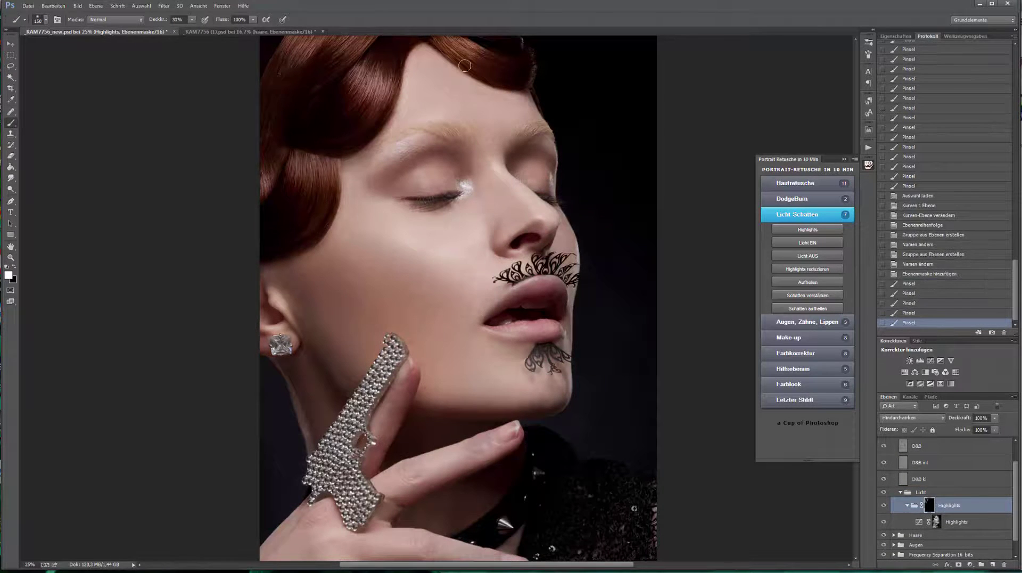
# Step: Delete the Licht group and rename the Frequency Separation group
pyautogui.click(950, 477)
pyautogui.moveTo(950, 477); pyautogui.dragTo(1003, 564)
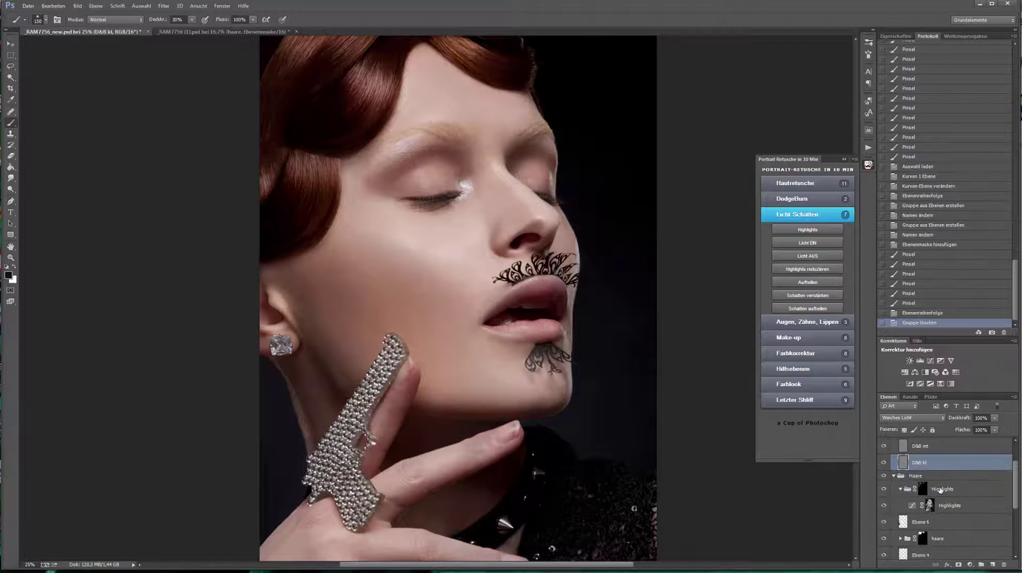
pyautogui.doubleClick(936, 538)
pyautogui.press('BackSpace')
pyautogui.press('Return')
# Step: Rename the High Frequency layer, make white the painting colour, and add a Selective Color layer
pyautogui.click(894, 537)
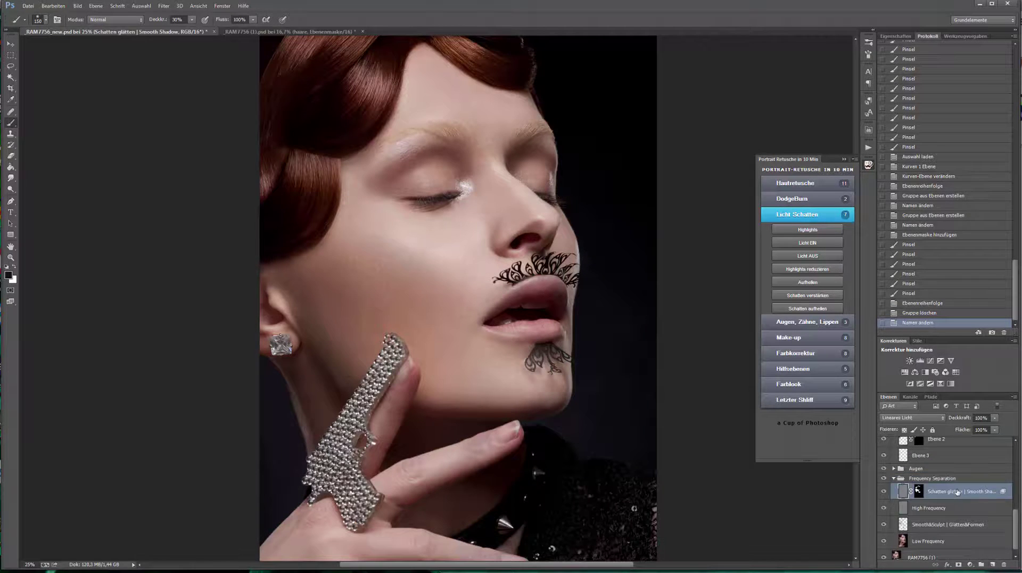
pyautogui.doubleClick(937, 508)
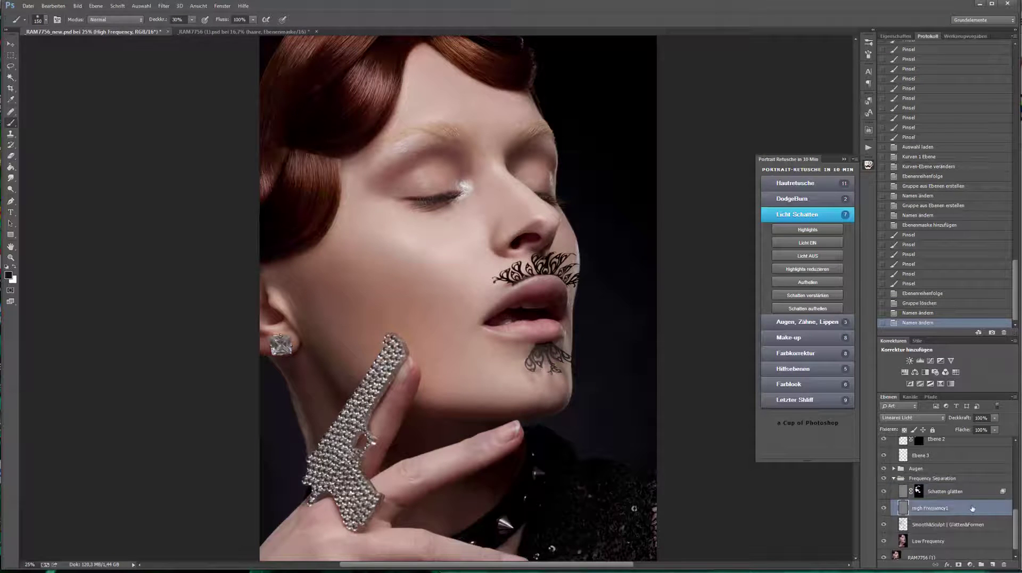
pyautogui.press('Tab')
pyautogui.press('Tab')
pyautogui.press('Return')
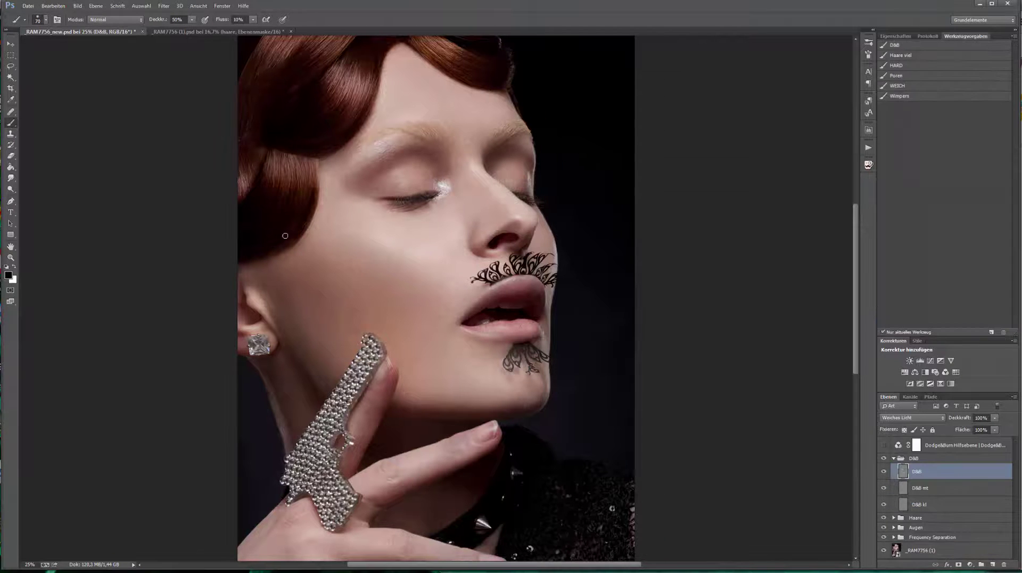
pyautogui.press('x')
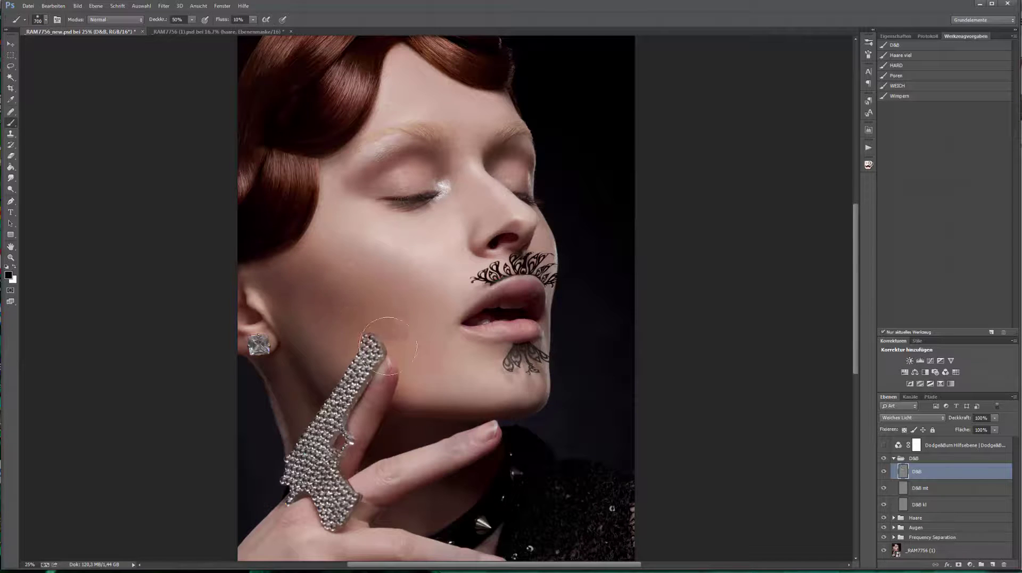
pyautogui.click(940, 383)
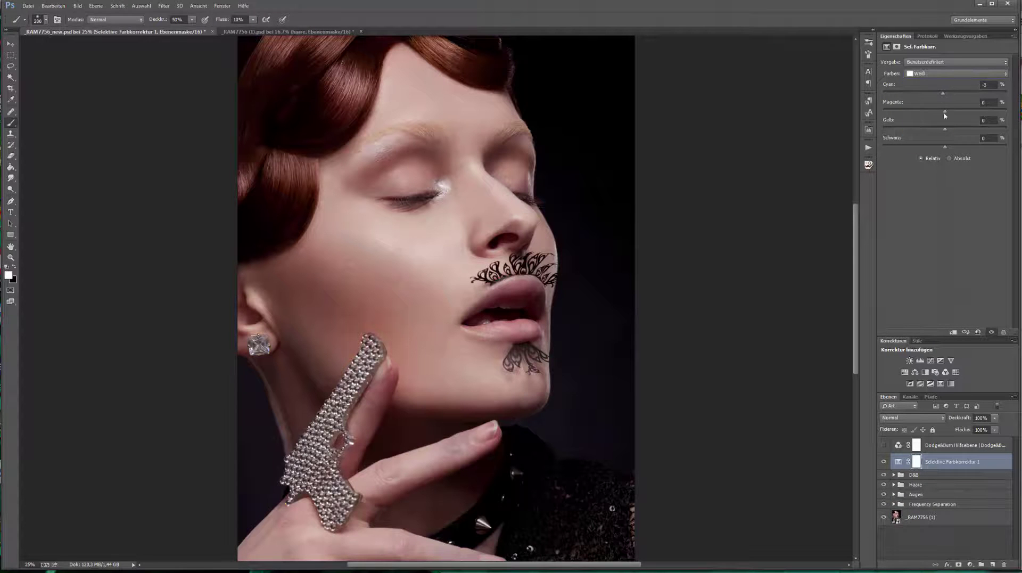
# Step: Set Blacks Cyan to +24 in the Selective Color layer and group it as colors
pyautogui.moveTo(944, 93)
pyautogui.mouseDown()
pyautogui.moveTo(957, 94)
pyautogui.moveTo(950, 115)
pyautogui.mouseUp()
pyautogui.click(953, 106)
pyautogui.hotkey('ctrl', 'g')
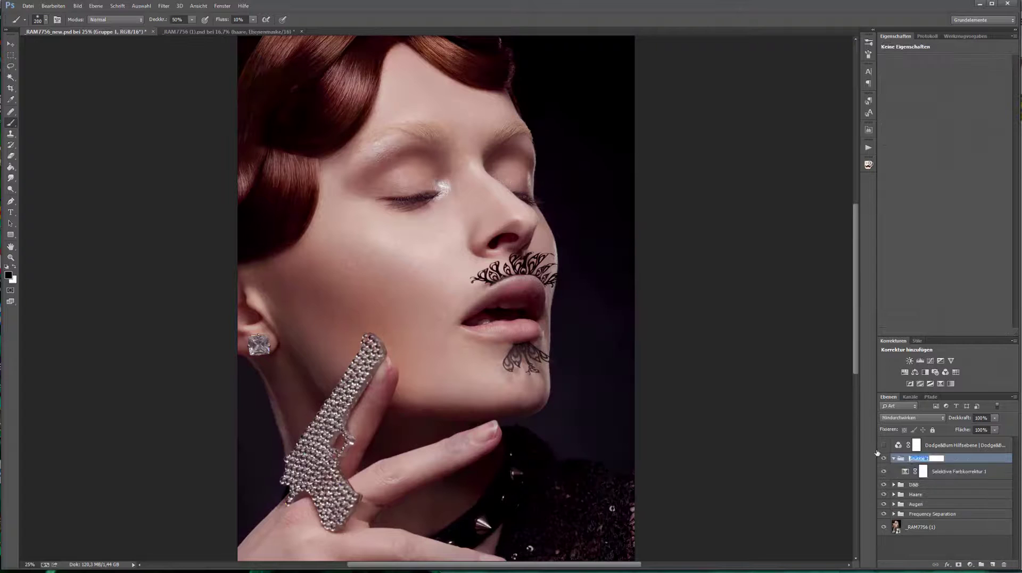
# Step: Refine the dodge and burn on D&B mt using the black-and-white helper view
pyautogui.click(893, 468)
pyautogui.click(884, 445)
pyautogui.click(919, 497)
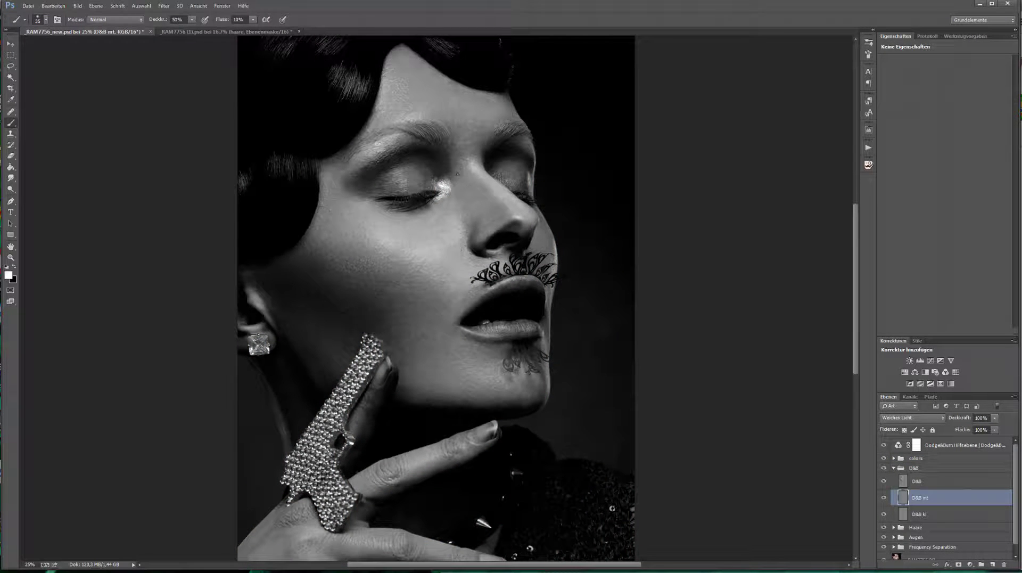
pyautogui.press('x')
pyautogui.press('F2')
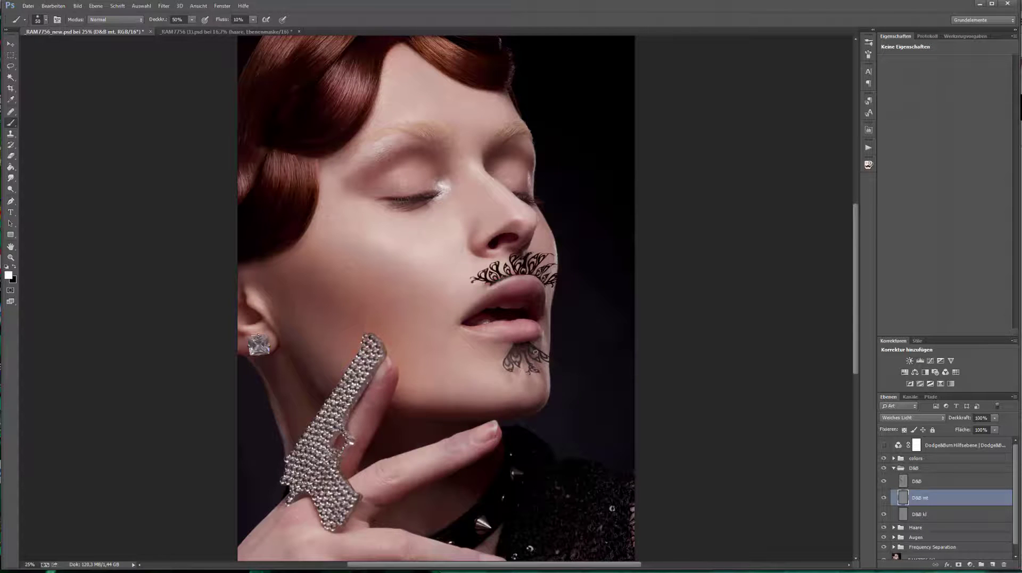
pyautogui.click(894, 468)
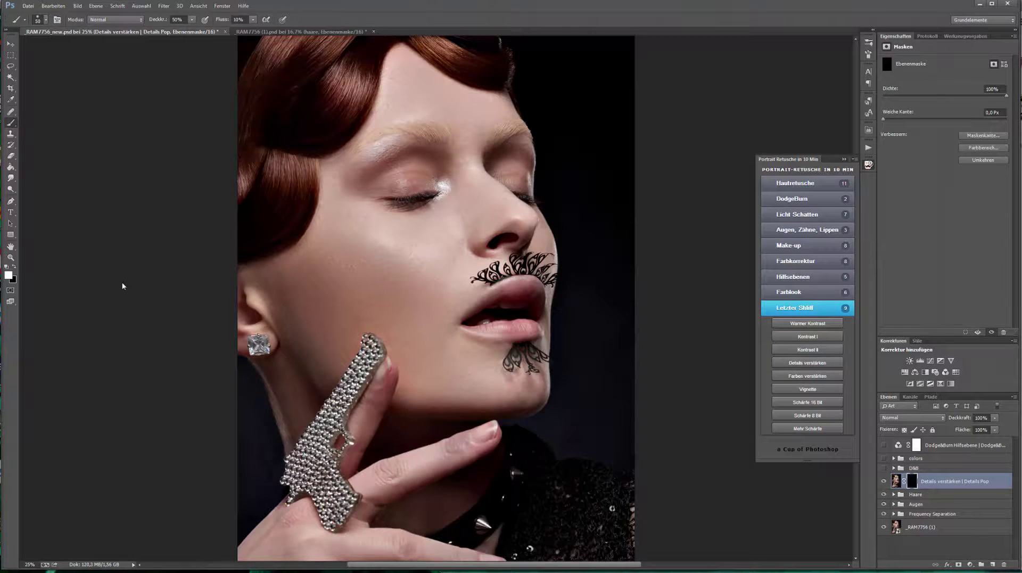
# Step: Zoom in on the chin and paint the Details Pop sharpening into the face
pyautogui.press('z')
pyautogui.click(508, 366)
pyautogui.press('b')
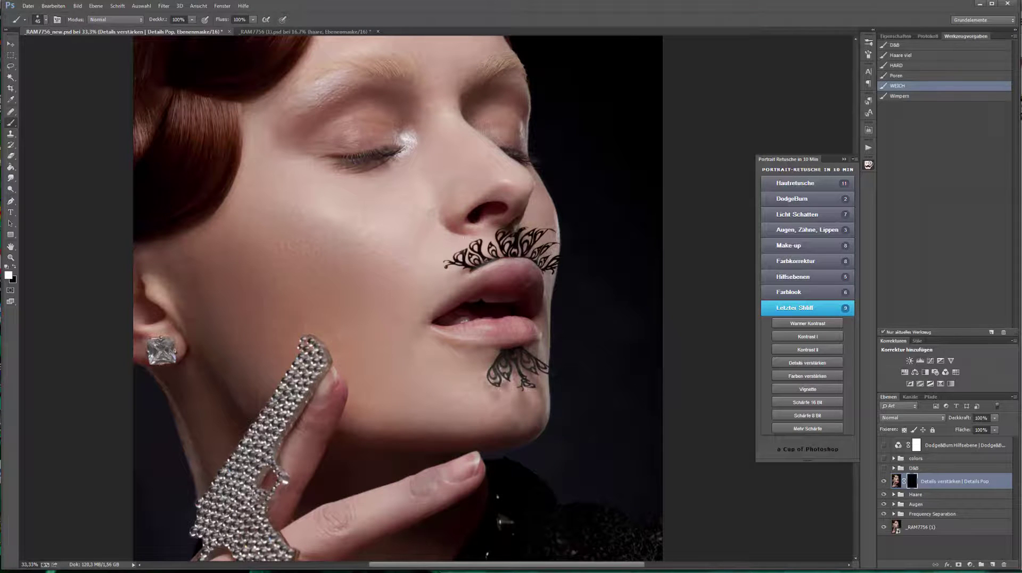
pyautogui.press(']')
pyautogui.press(']')
pyautogui.press(']')
pyautogui.press('3')
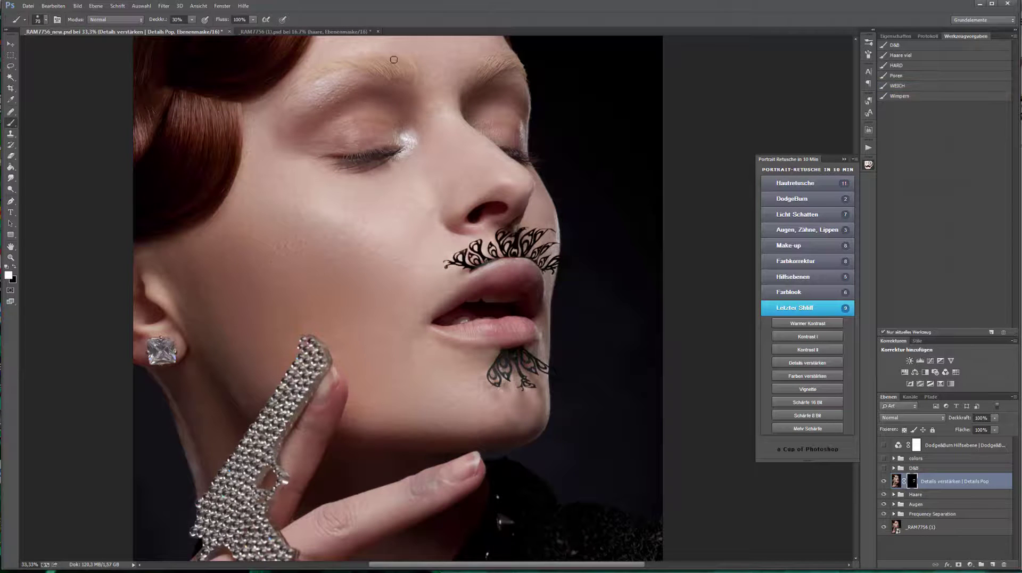
pyautogui.moveTo(179, 360)
pyautogui.mouseDown()
pyautogui.moveTo(255, 447)
pyautogui.moveTo(308, 305)
pyautogui.moveTo(176, 240)
pyautogui.moveTo(572, 369)
pyautogui.mouseUp()
pyautogui.press(']')
pyautogui.press(']')
pyautogui.press(']')
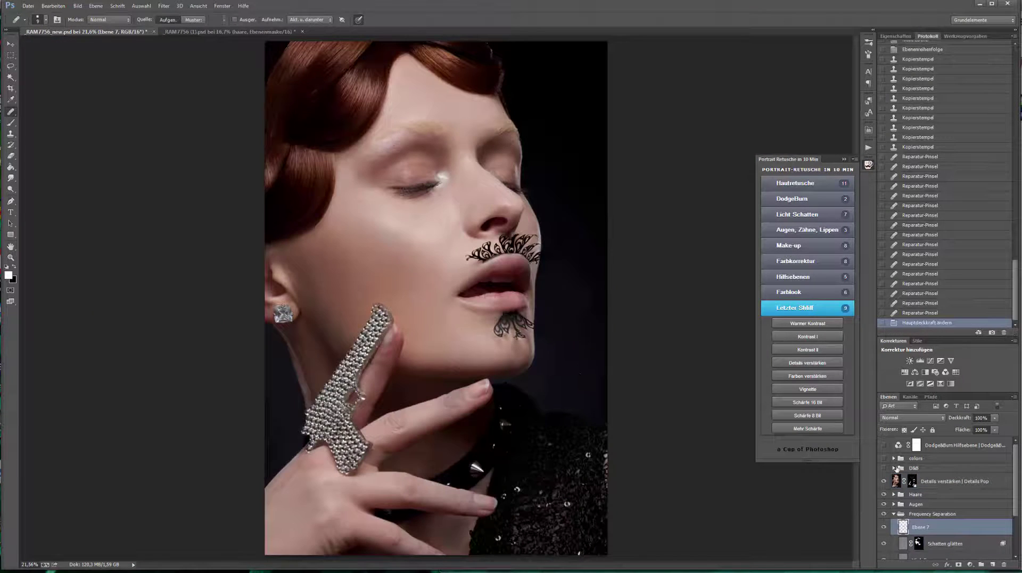
# Step: Run the Warm colour correction and the Kontrast II finishing actions
pyautogui.click(795, 260)
pyautogui.click(807, 276)
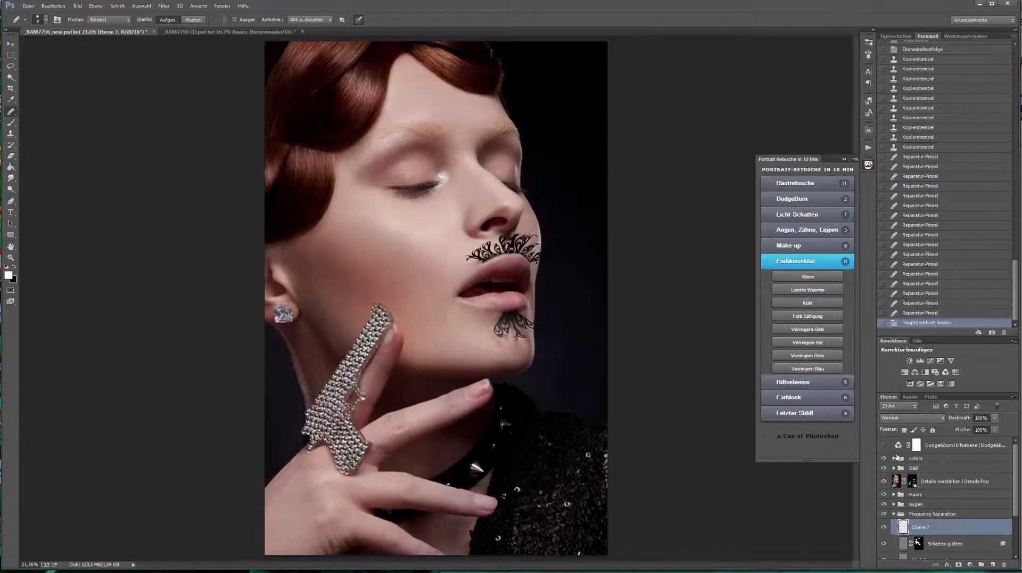
pyautogui.click(807, 276)
pyautogui.press('Return')
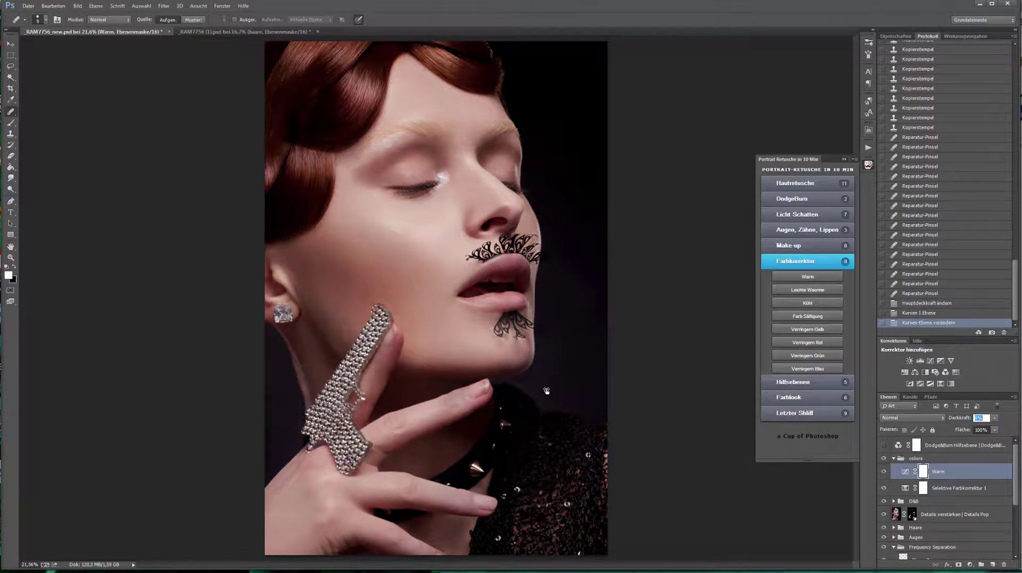
pyautogui.click(794, 412)
pyautogui.click(818, 350)
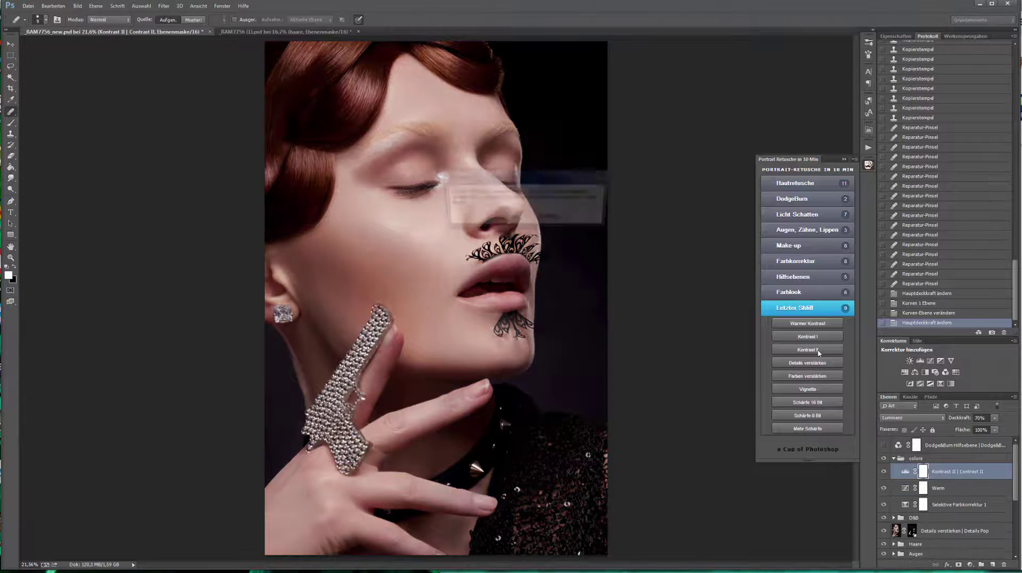
# Step: Try a black-masked exposure brightening painted onto the neck, then delete it
pyautogui.click(909, 361)
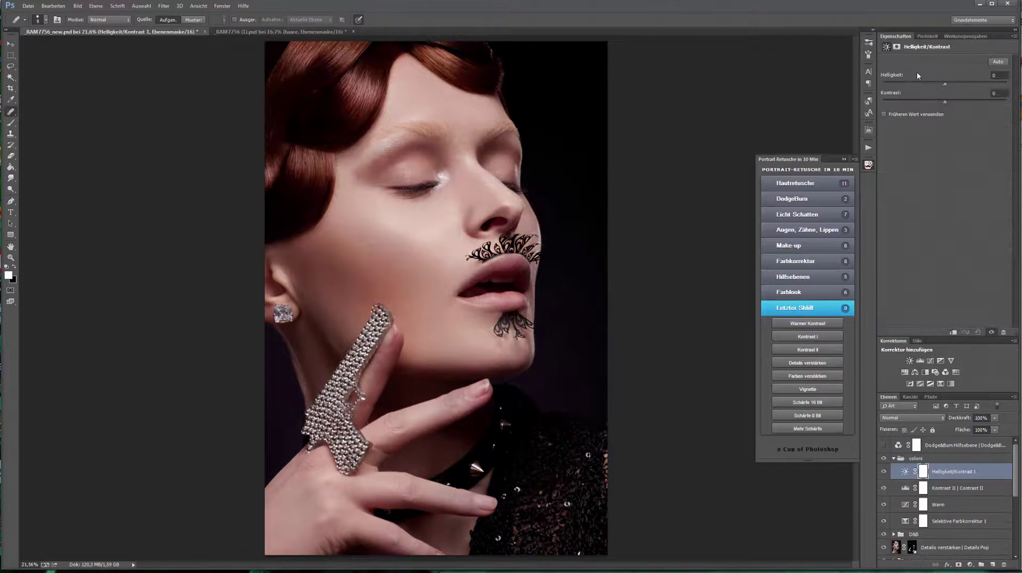
pyautogui.moveTo(947, 90)
pyautogui.mouseDown()
pyautogui.moveTo(946, 105)
pyautogui.moveTo(952, 84)
pyautogui.mouseUp()
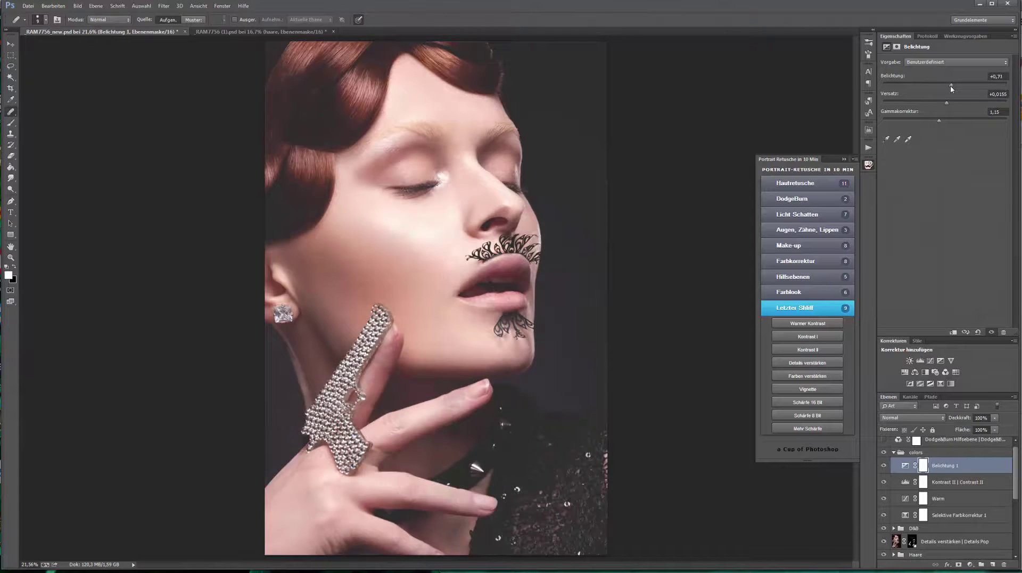
pyautogui.hotkey('ctrl', 'i')
pyautogui.press('b')
pyautogui.moveTo(505, 404); pyautogui.dragTo(500, 447)
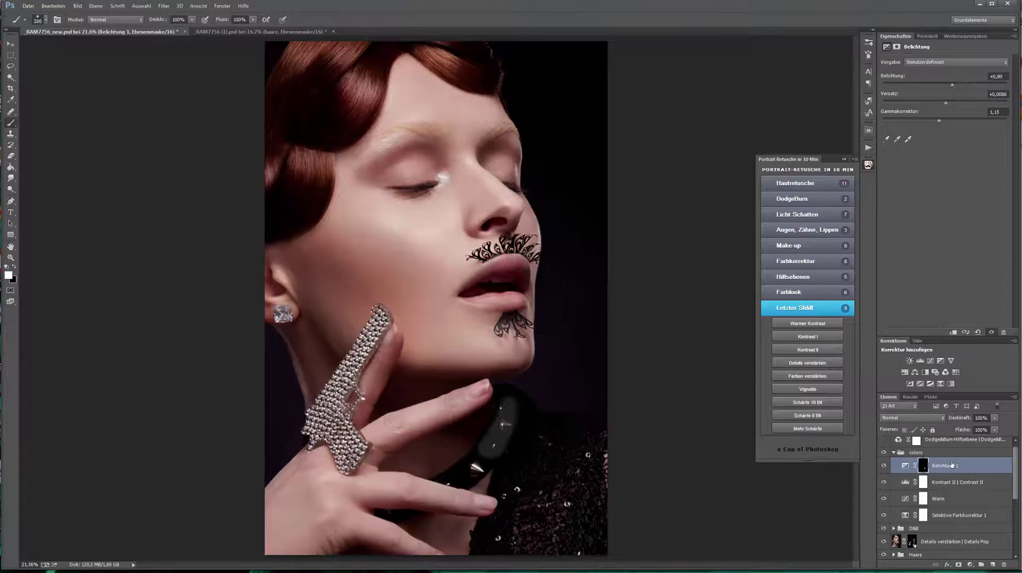
pyautogui.press('Delete')
# Step: Add a black-masked Levels layer with white point 226 and set up the brush
pyautogui.click(920, 360)
pyautogui.moveTo(1000, 124); pyautogui.dragTo(988, 124)
pyautogui.hotkey('ctrl', 'i')
pyautogui.press('2')
pyautogui.press('[')
pyautogui.press('[')
pyautogui.press('[')
pyautogui.press('0')
pyautogui.press('x')
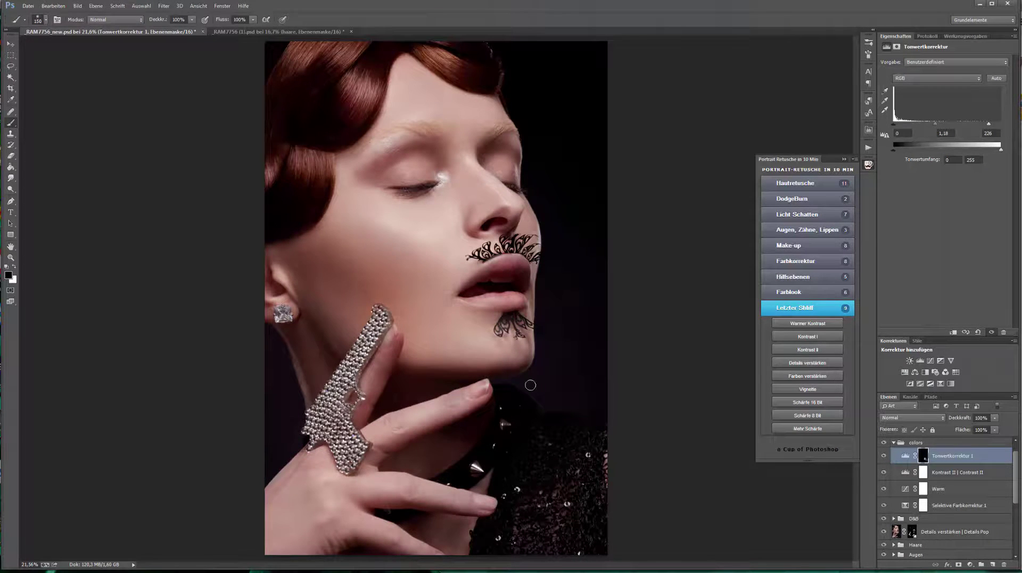
# Step: Zoom out, select the D&B mt layer and pick the D&B brush preset
pyautogui.press('z')
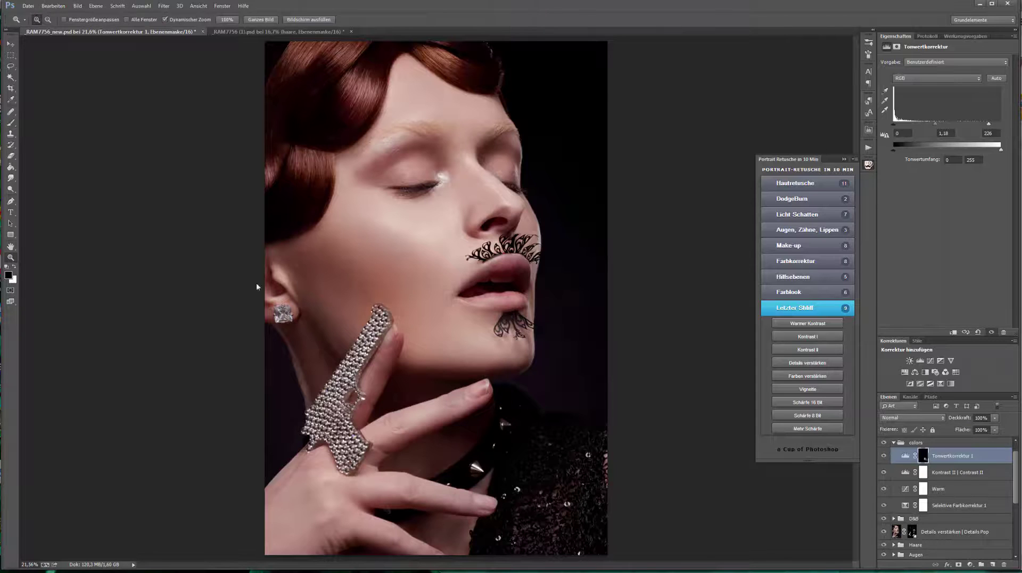
pyautogui.hotkey('ctrl', '-')
pyautogui.scroll(-5, 947, 495)
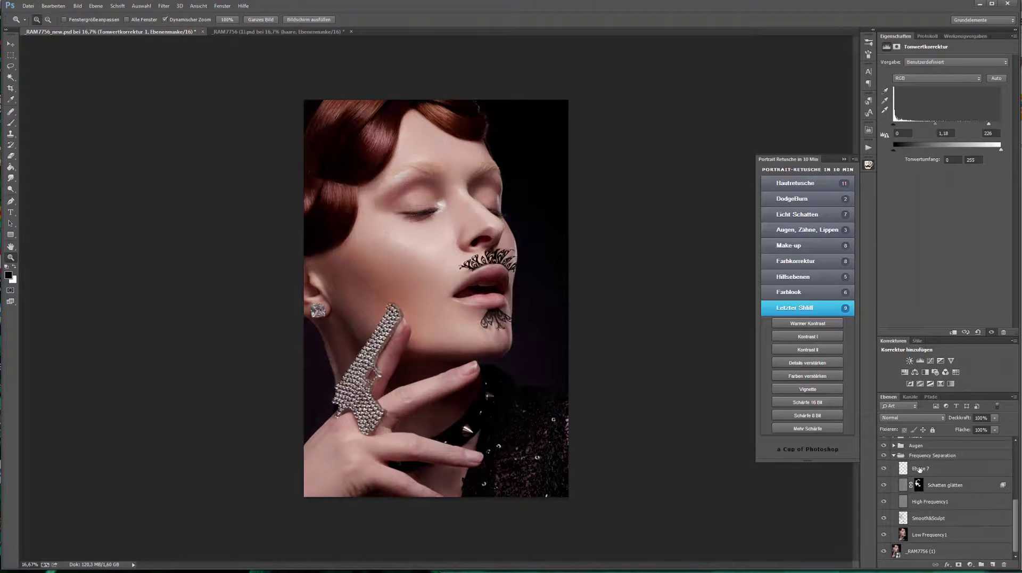
pyautogui.scroll(5, 937, 505)
pyautogui.click(926, 521)
pyautogui.press('b')
pyautogui.click(965, 36)
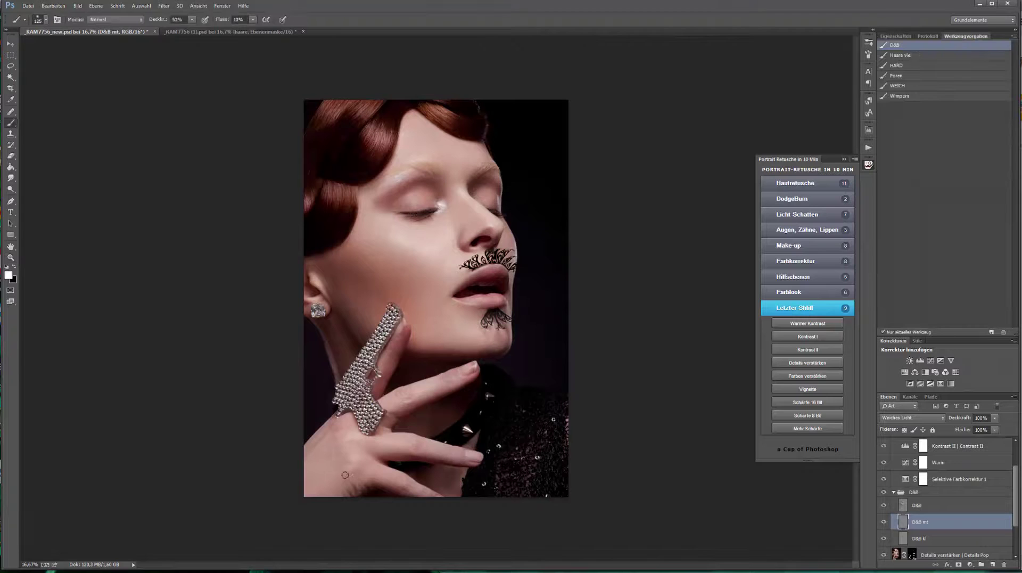
# Step: Add a new layer in Farbe blend mode and sample a light skin pink at brush size 400
pyautogui.press(']')
pyautogui.press(']')
pyautogui.press(']')
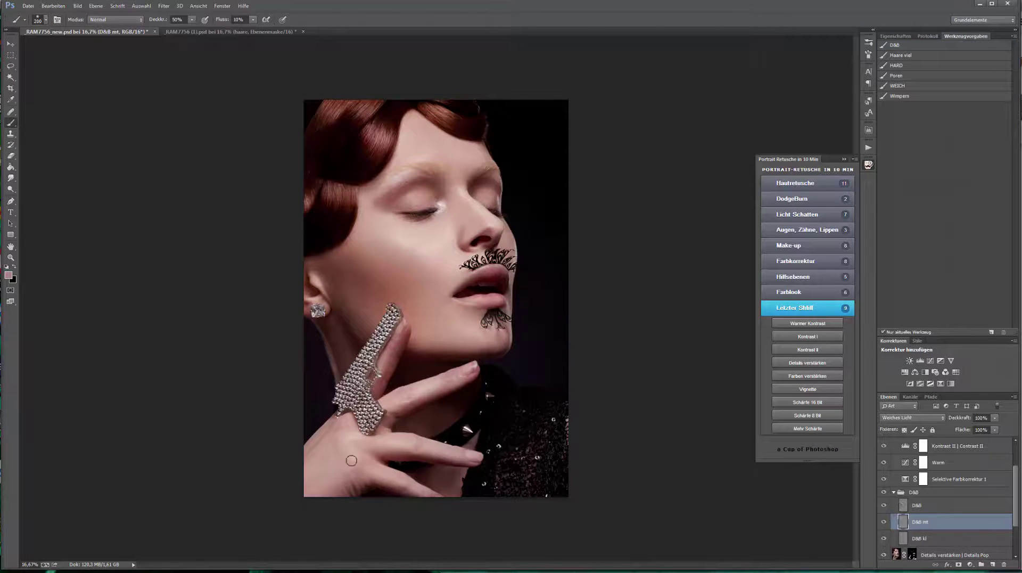
pyautogui.click(8, 274)
pyautogui.press('Escape')
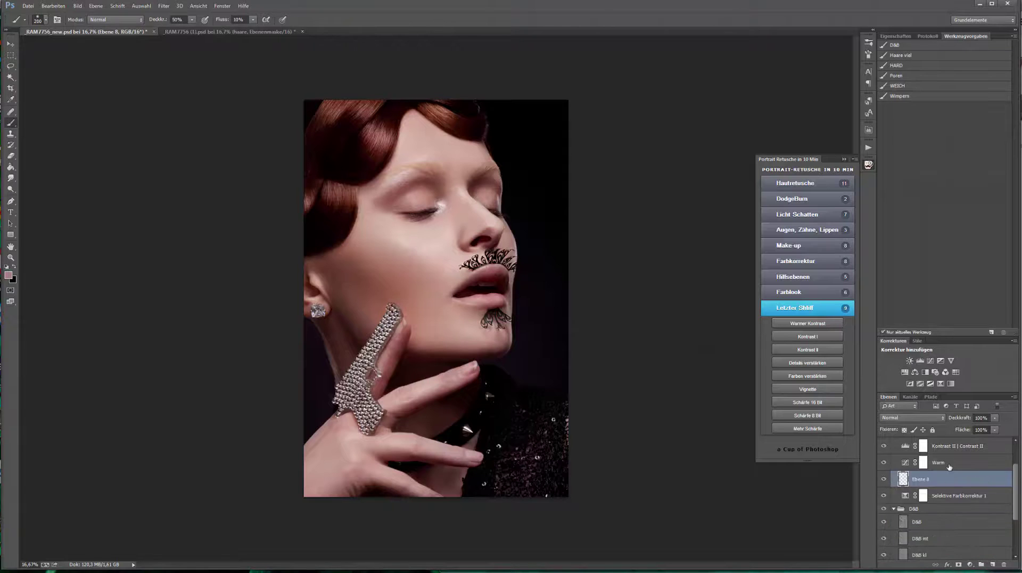
pyautogui.click(992, 564)
pyautogui.click(902, 418)
pyautogui.click(900, 410)
pyautogui.press(']')
pyautogui.press(']')
pyautogui.press(']')
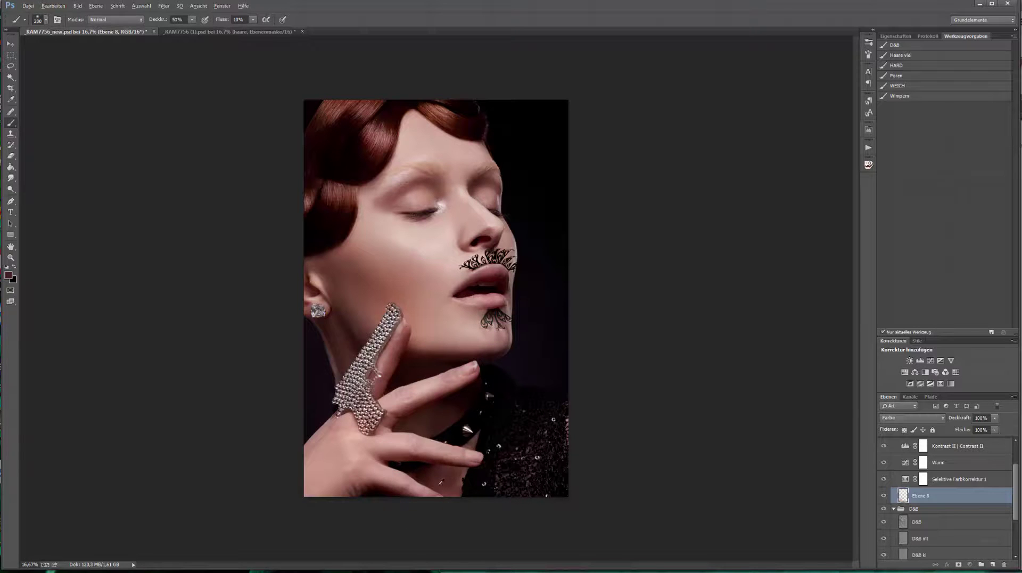
pyautogui.keyDown('alt'); pyautogui.click(437, 404); pyautogui.keyUp('alt')
# Step: Add a Hue/Saturation layer with saturation -22 and collapse the layer groups
pyautogui.click(914, 371)
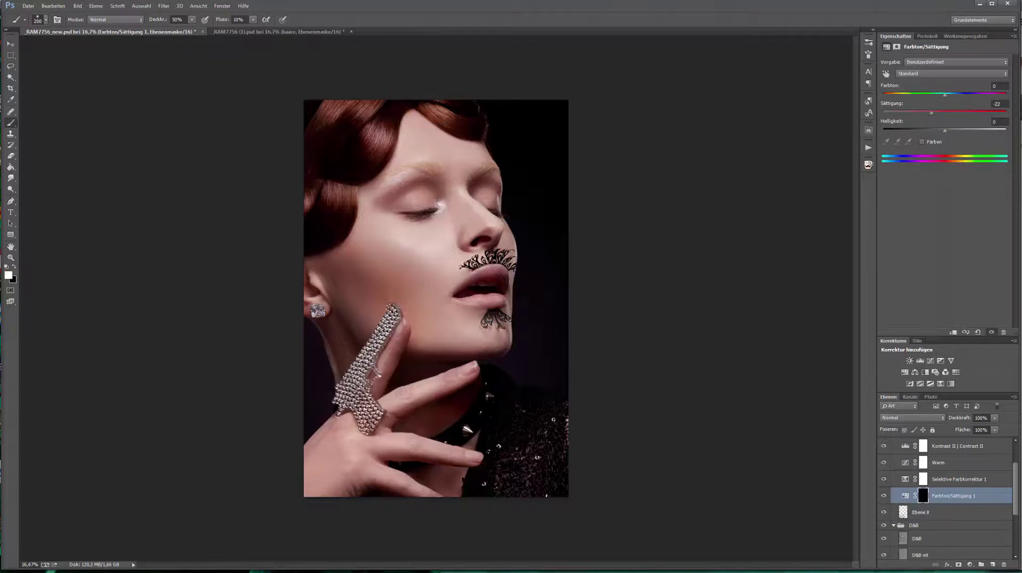
pyautogui.keyDown('ctrl'); pyautogui.click(893, 525); pyautogui.keyUp('ctrl')
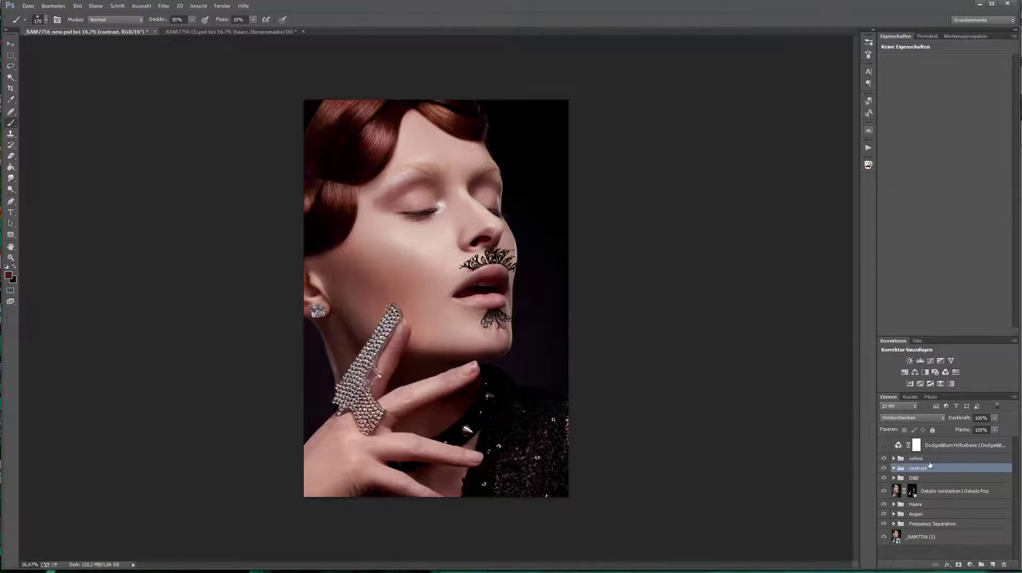
pyautogui.click(809, 309)
# Step: Add an Ineinanderkopieren D&B layer with Blend If keeping white strokes off dark areas
pyautogui.click(812, 323)
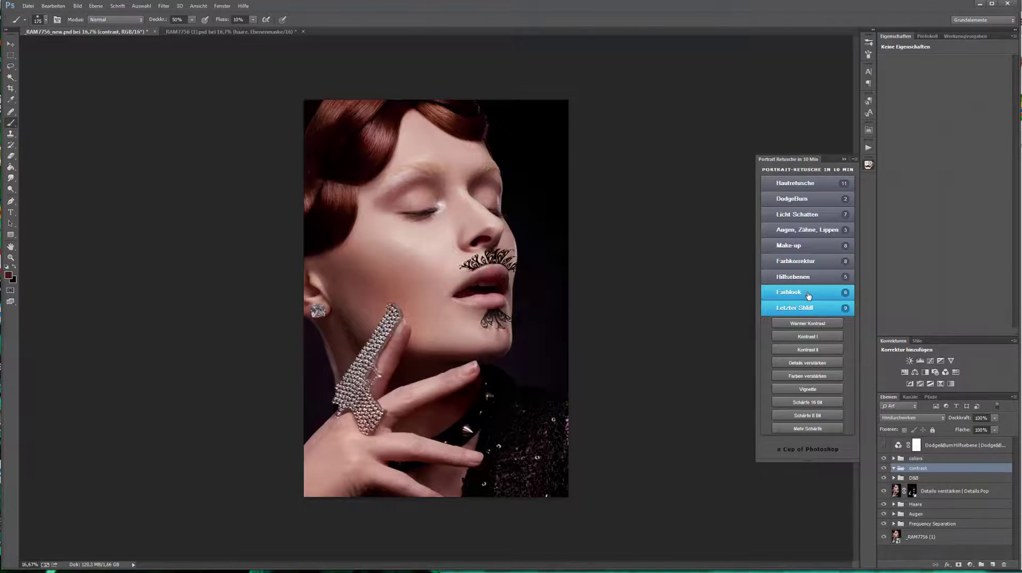
pyautogui.click(899, 272)
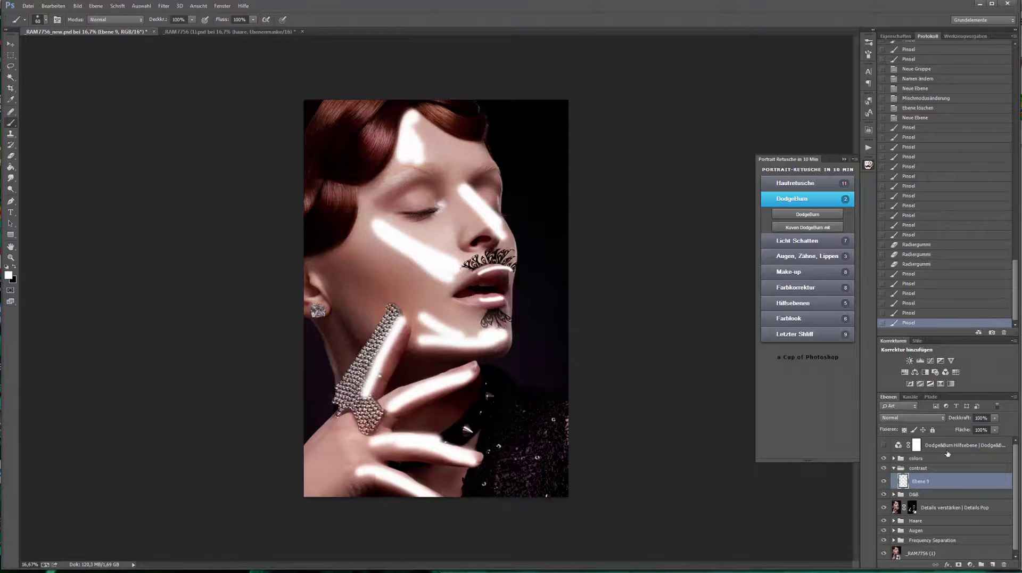
pyautogui.doubleClick(953, 481)
pyautogui.moveTo(651, 364); pyautogui.dragTo(756, 364)
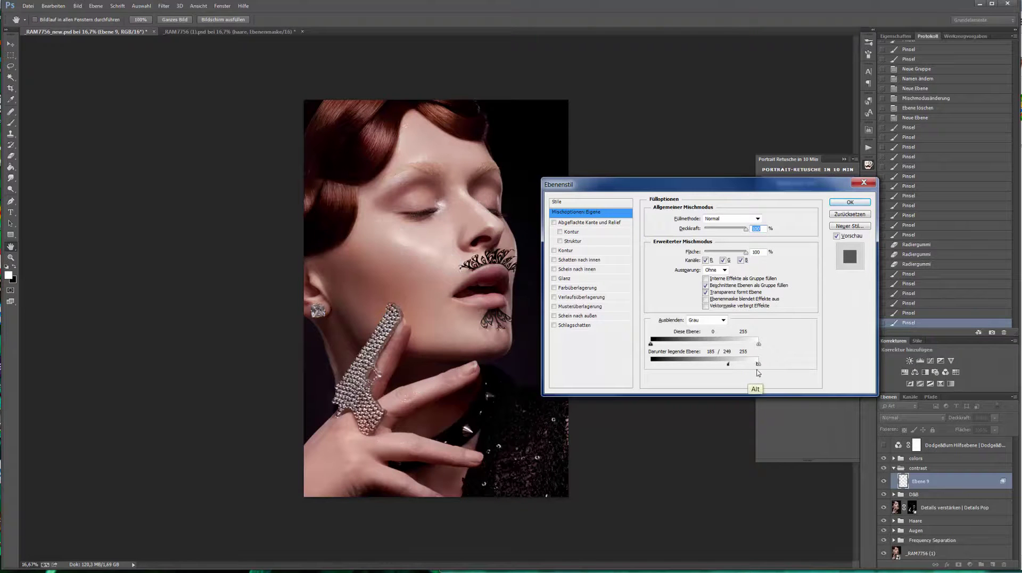
pyautogui.click(849, 202)
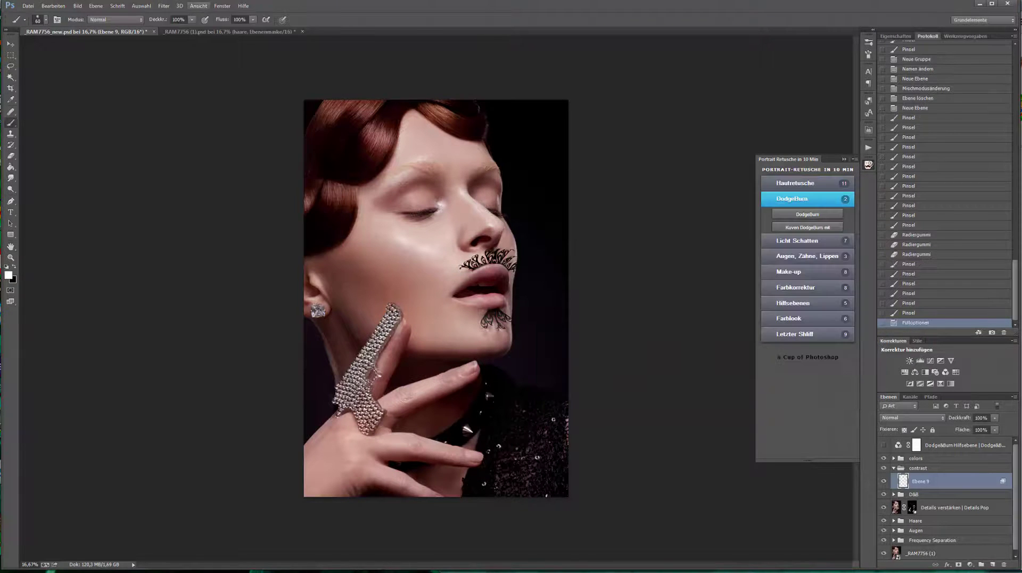
# Step: Gaussian-blur the white strokes at radius 226.5, erase excess, and set opacity to 39%
pyautogui.click(181, 16)
pyautogui.moveTo(612, 201); pyautogui.dragTo(643, 205)
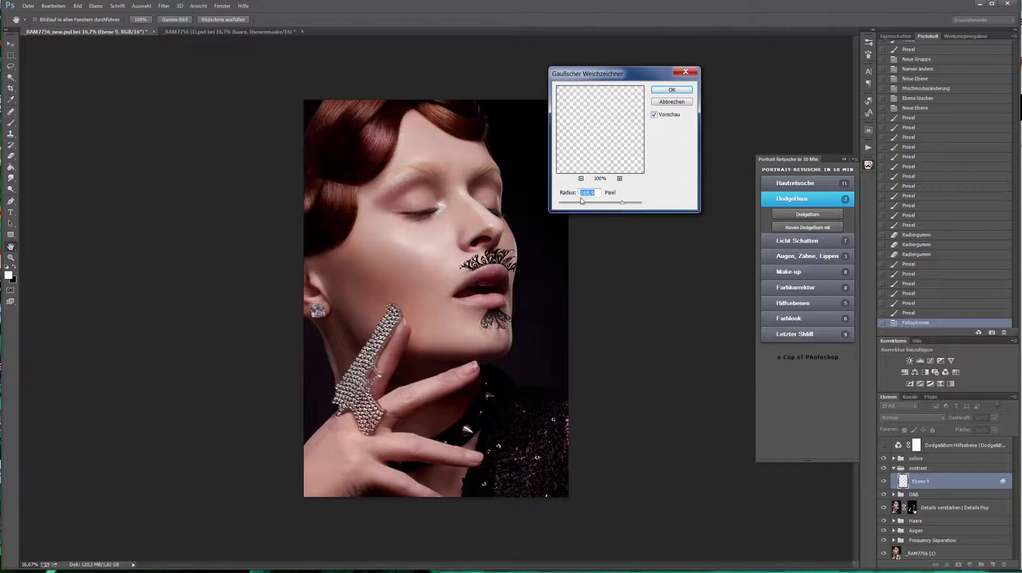
pyautogui.click(671, 90)
pyautogui.press('e')
pyautogui.moveTo(429, 153); pyautogui.dragTo(526, 252)
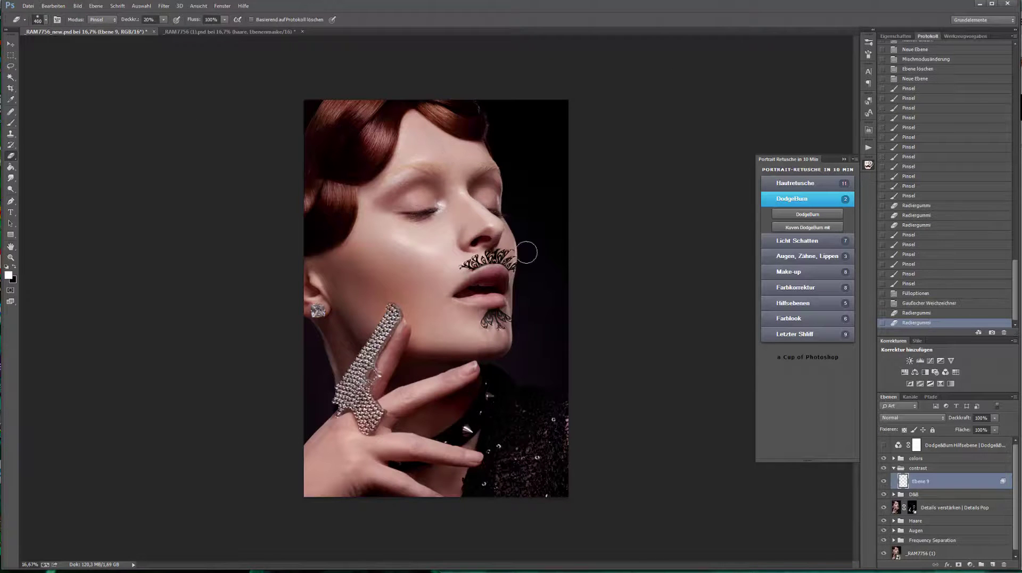
pyautogui.moveTo(958, 417); pyautogui.dragTo(854, 422)
pyautogui.press('z')
pyautogui.hotkey('ctrl', '+')
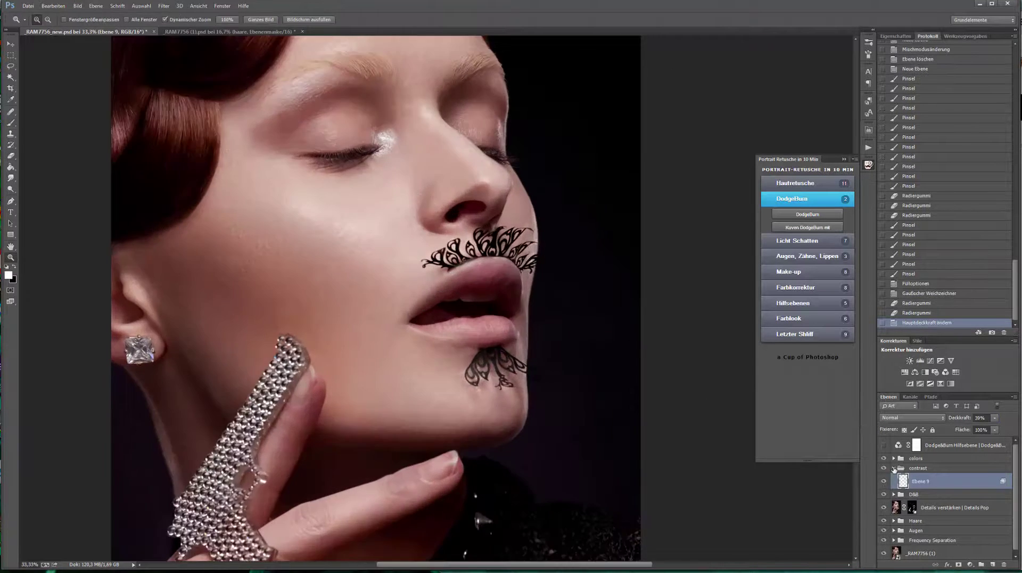
pyautogui.click(894, 468)
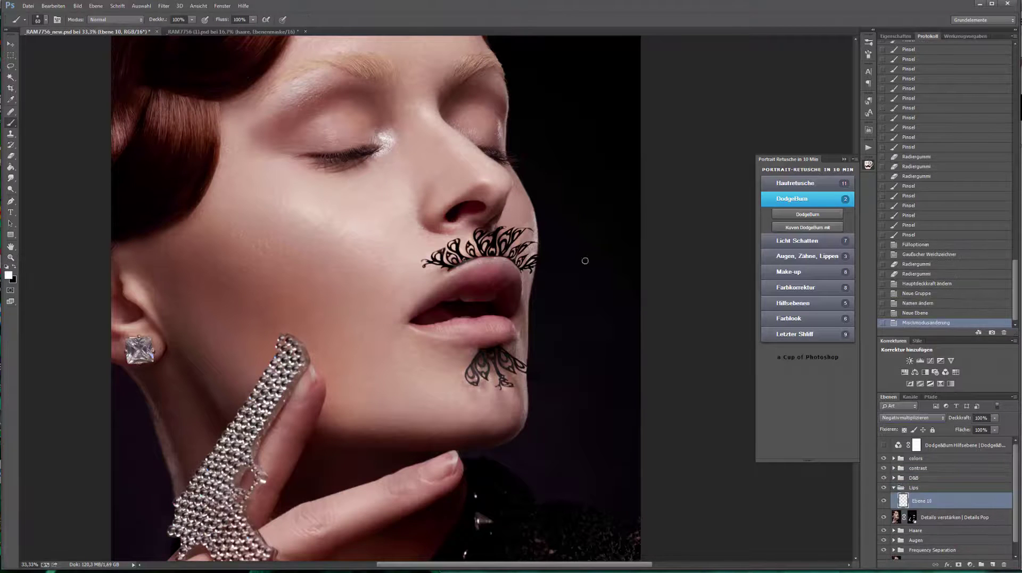
# Step: Paint white lip highlights and split the Blend If slider to limit them to brighter areas
pyautogui.moveTo(452, 328); pyautogui.dragTo(508, 327)
pyautogui.moveTo(471, 271)
pyautogui.mouseDown()
pyautogui.moveTo(516, 274)
pyautogui.moveTo(522, 290)
pyautogui.mouseUp()
pyautogui.moveTo(466, 324); pyautogui.dragTo(510, 332)
pyautogui.doubleClick(958, 500)
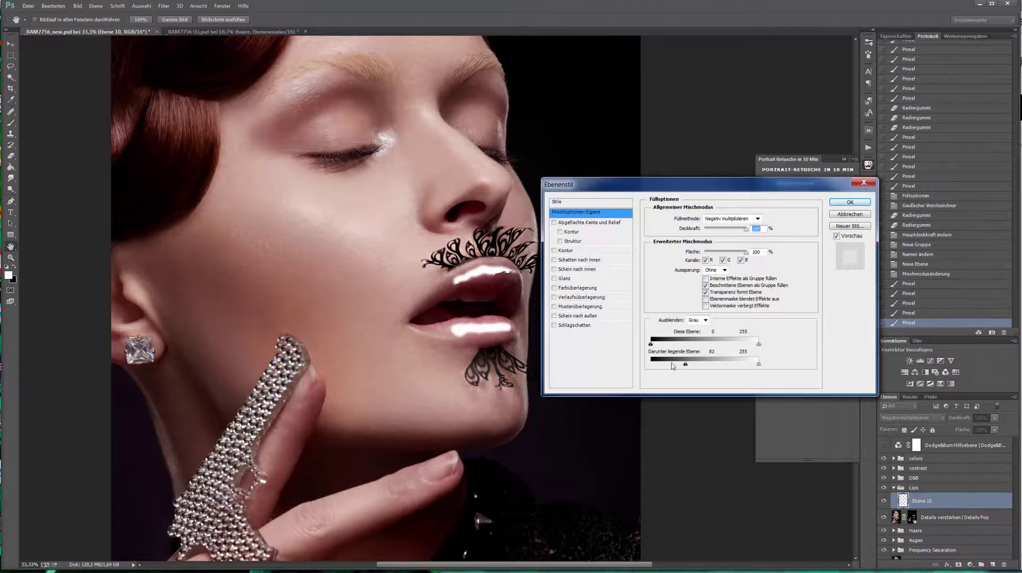
pyautogui.moveTo(685, 364); pyautogui.dragTo(750, 364)
pyautogui.moveTo(685, 364); pyautogui.dragTo(703, 369)
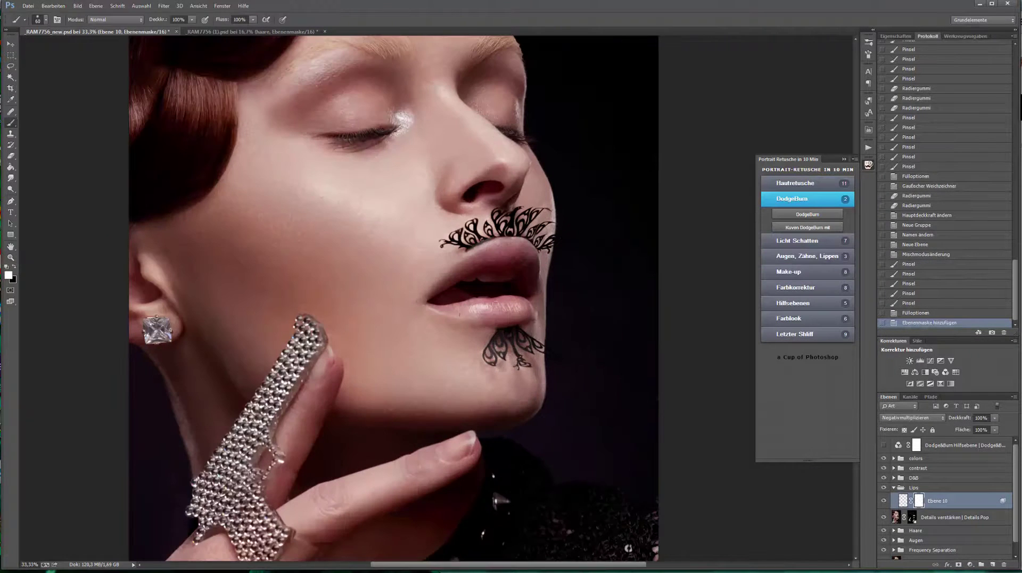
# Step: Tone down parts of the lip highlights with a black brush at 20% opacity
pyautogui.press('x')
pyautogui.press('2')
pyautogui.click(466, 317)
pyautogui.click(465, 316)
pyautogui.click(476, 304)
pyautogui.click(461, 316)
# Step: Add a Lippenstift lipstick colour-fill layer in a muted rose shade
pyautogui.click(788, 271)
pyautogui.click(807, 300)
pyautogui.moveTo(543, 350); pyautogui.dragTo(514, 380)
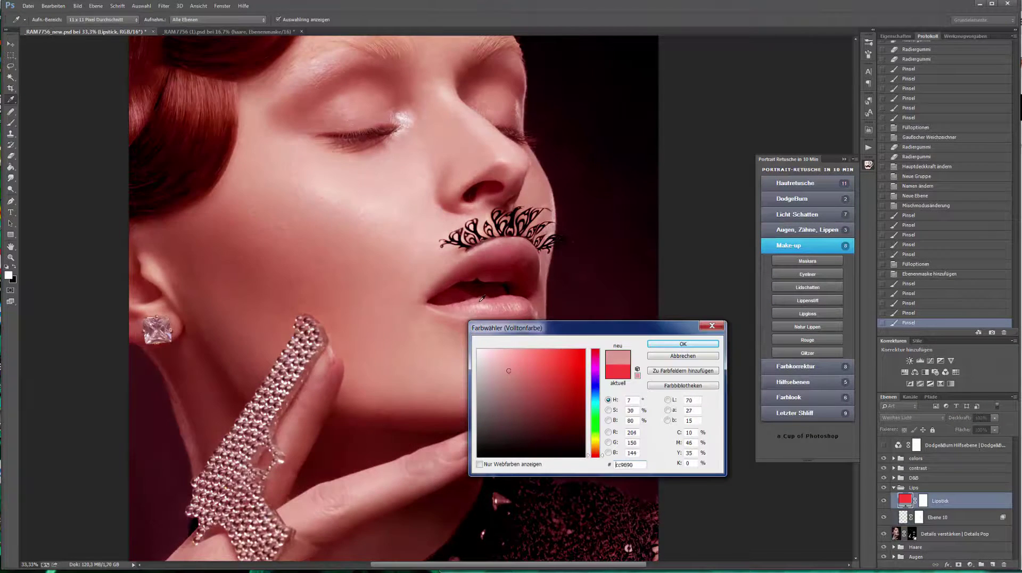
pyautogui.press('Return')
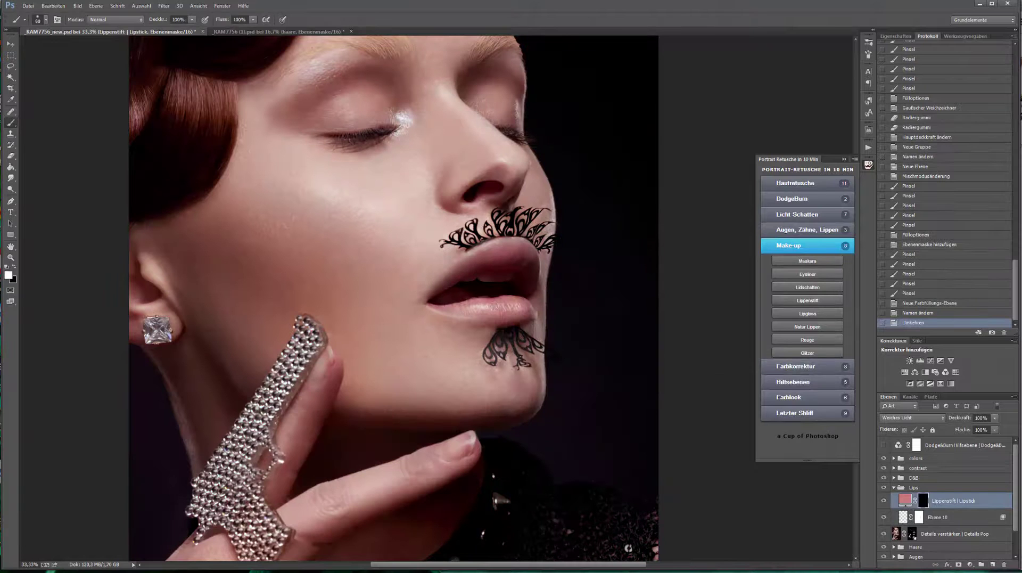
# Step: Paint the lipstick mask onto the lips and along the lip edges with a smaller brush
pyautogui.moveTo(526, 308)
pyautogui.mouseDown()
pyautogui.moveTo(481, 311)
pyautogui.moveTo(529, 272)
pyautogui.mouseUp()
pyautogui.scroll(2, 529, 272)
pyautogui.press('[')
pyautogui.press('[')
pyautogui.press('[')
pyautogui.moveTo(466, 369); pyautogui.dragTo(526, 269)
pyautogui.moveTo(393, 268)
pyautogui.mouseDown()
pyautogui.moveTo(340, 319)
pyautogui.moveTo(422, 259)
pyautogui.moveTo(494, 224)
pyautogui.mouseUp()
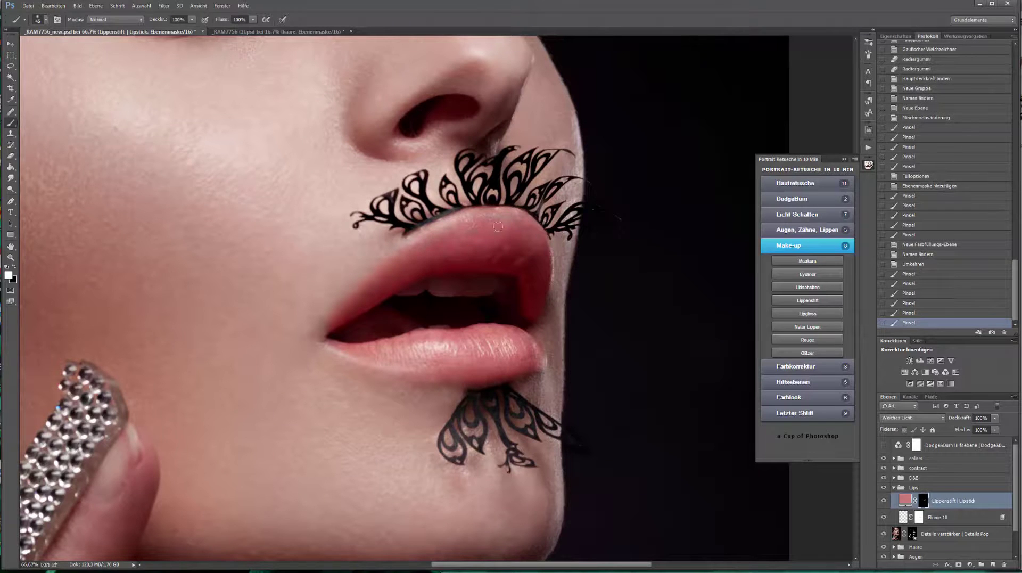
pyautogui.press('x')
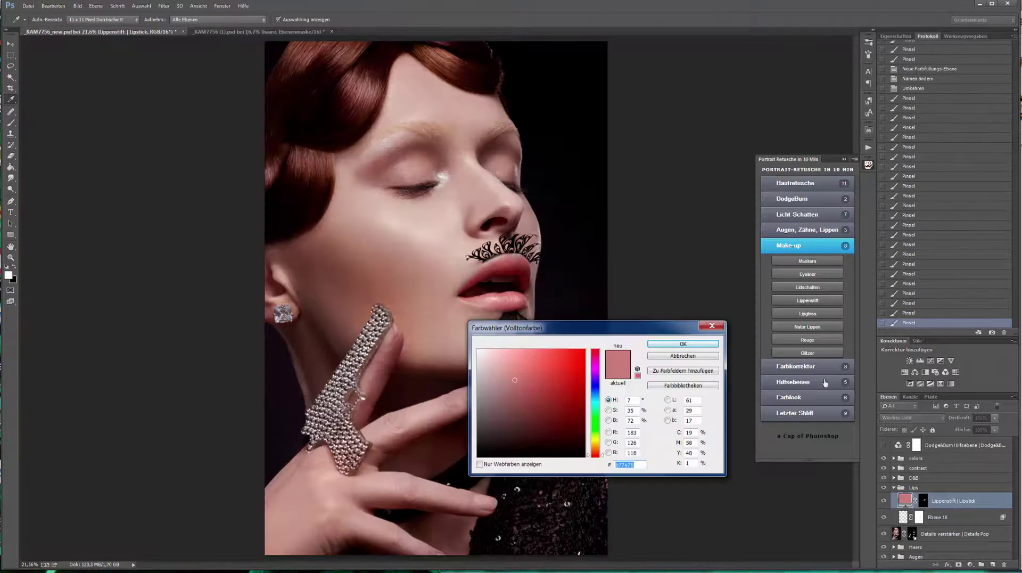
# Step: Resample the lipstick colour from the lip to bd8883
pyautogui.moveTo(532, 328); pyautogui.dragTo(735, 177)
pyautogui.click(498, 303)
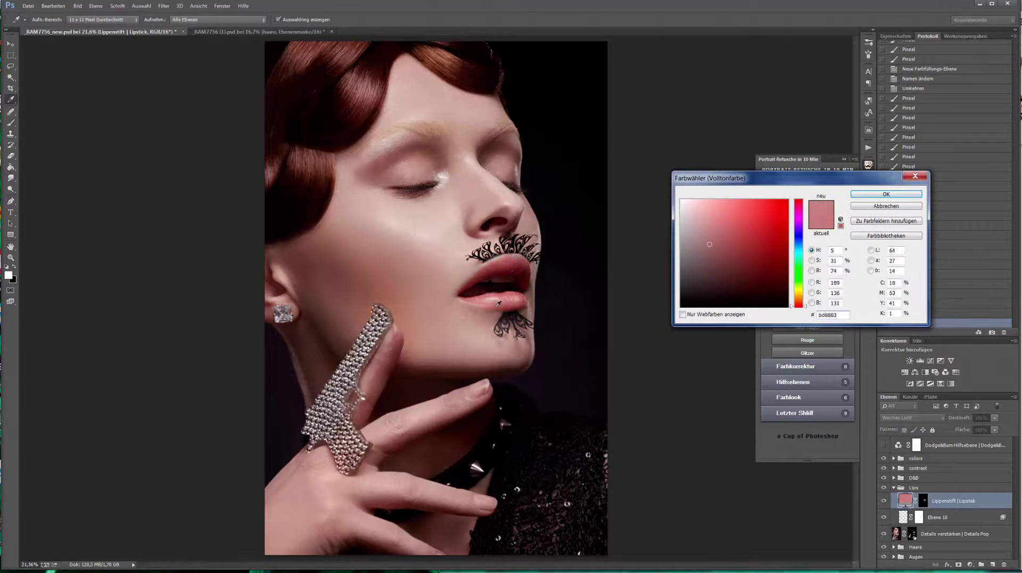
pyautogui.press('Return')
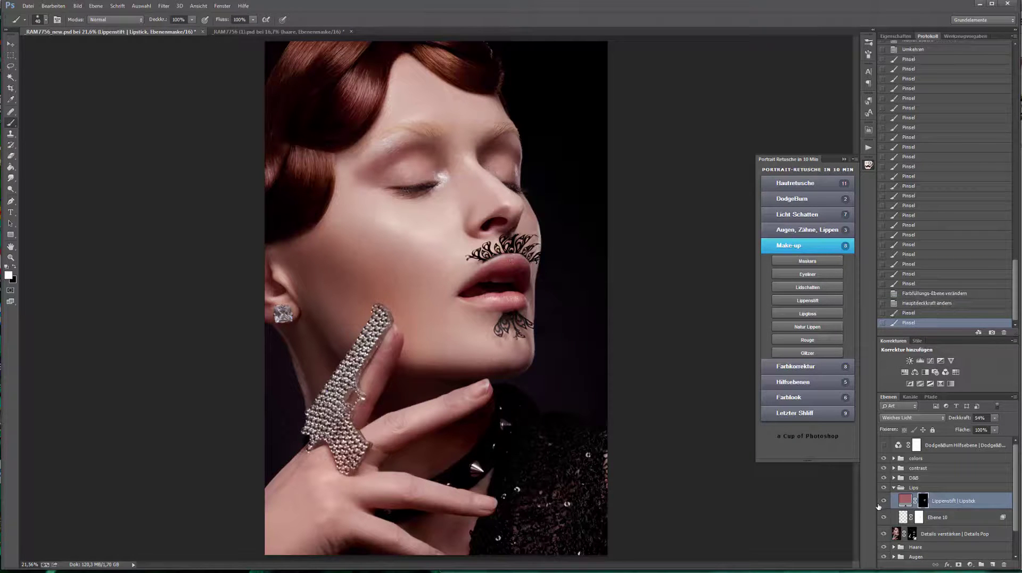
# Step: Paint Glitzer glitter eyeshadow onto both eyelids at 28% opacity
pyautogui.click(792, 353)
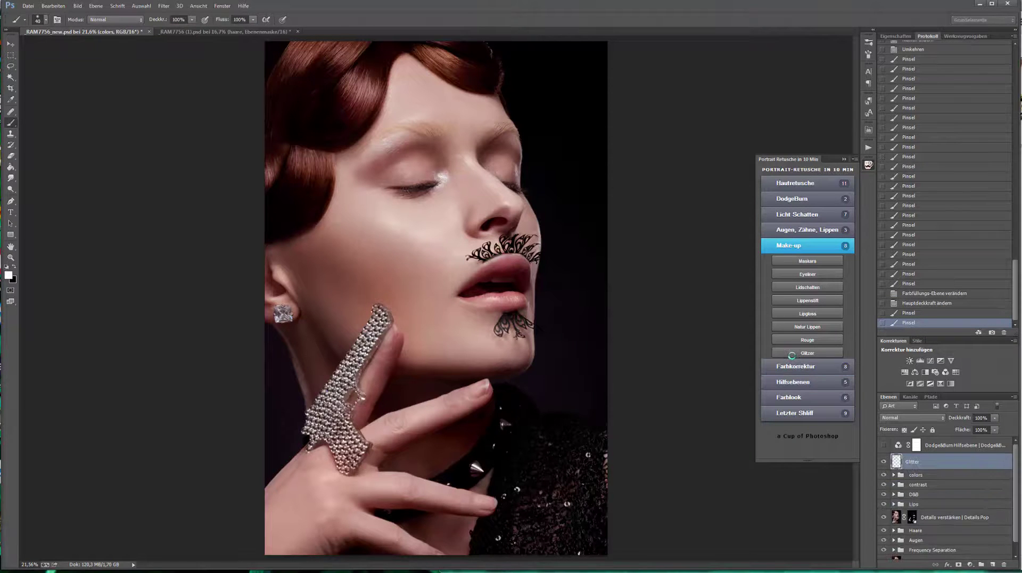
pyautogui.press('Return')
pyautogui.moveTo(367, 173); pyautogui.dragTo(520, 183)
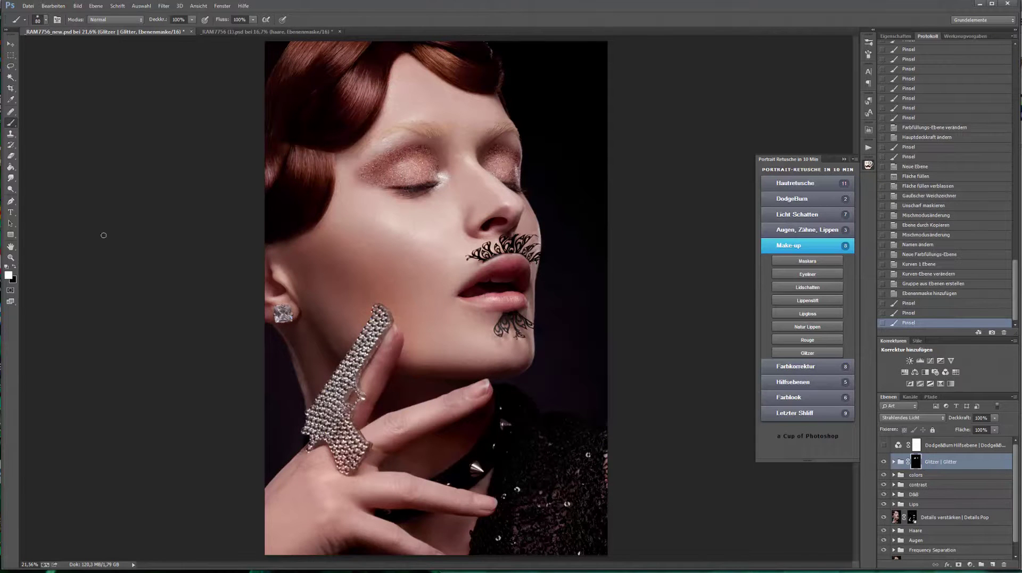
pyautogui.press('z')
pyautogui.moveTo(477, 156); pyautogui.dragTo(510, 156)
pyautogui.click(477, 156)
pyautogui.press('b')
pyautogui.click(487, 224)
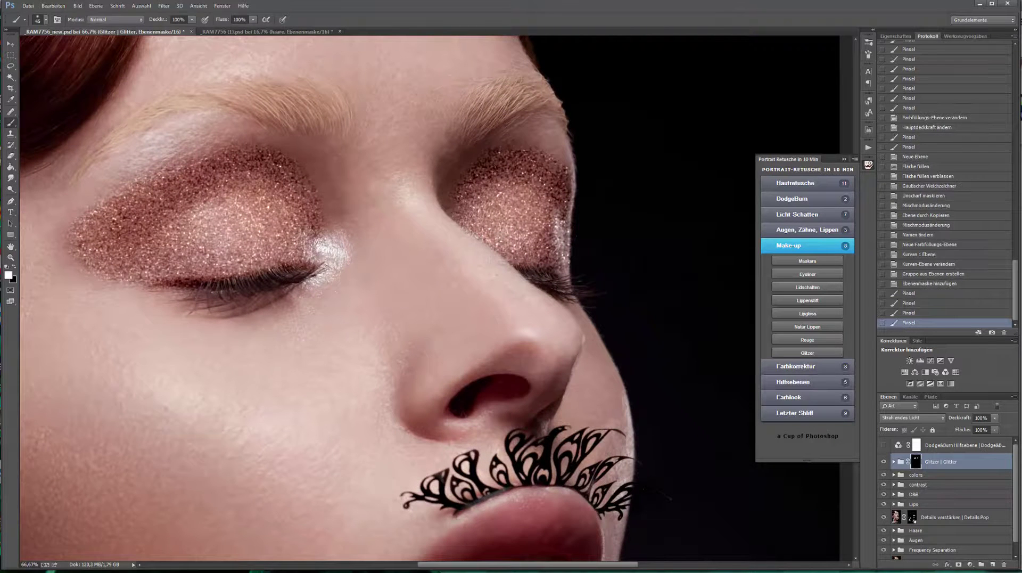
pyautogui.write('28')
pyautogui.press('Return')
pyautogui.press('[')
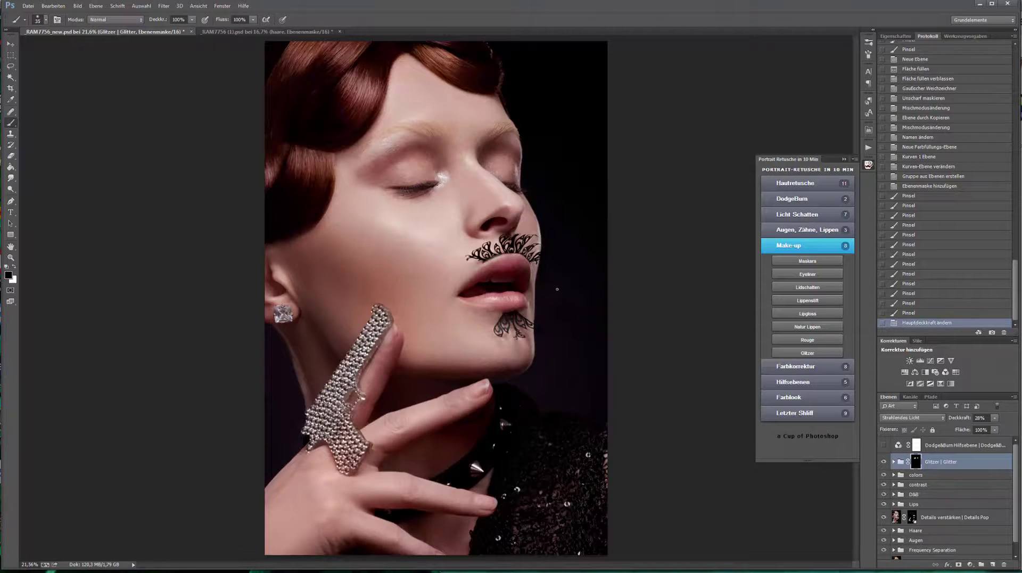
# Step: Zoom out and toggle the retouching layers to compare against the original photo
pyautogui.press('z')
pyautogui.hotkey('ctrl', '-')
pyautogui.scroll(-1, 900, 506)
pyautogui.keyDown('alt'); pyautogui.click(885, 553); pyautogui.keyUp('alt')
pyautogui.keyDown('alt'); pyautogui.click(884, 552); pyautogui.keyUp('alt')
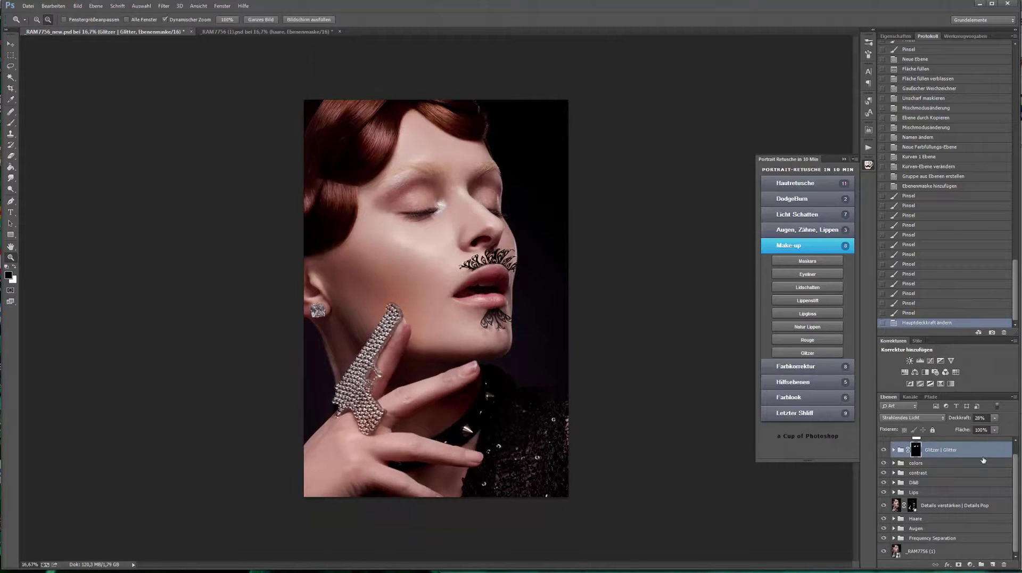
# Step: Add the Letzter Schliff > Schärfe 8 Bit sharpening layer
pyautogui.click(795, 413)
pyautogui.click(804, 415)
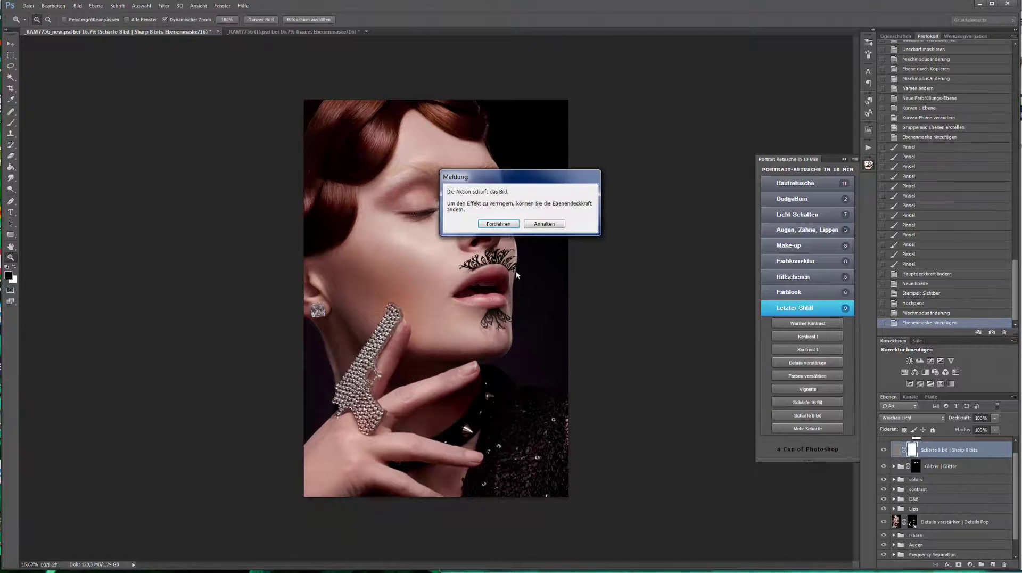
pyautogui.click(559, 221)
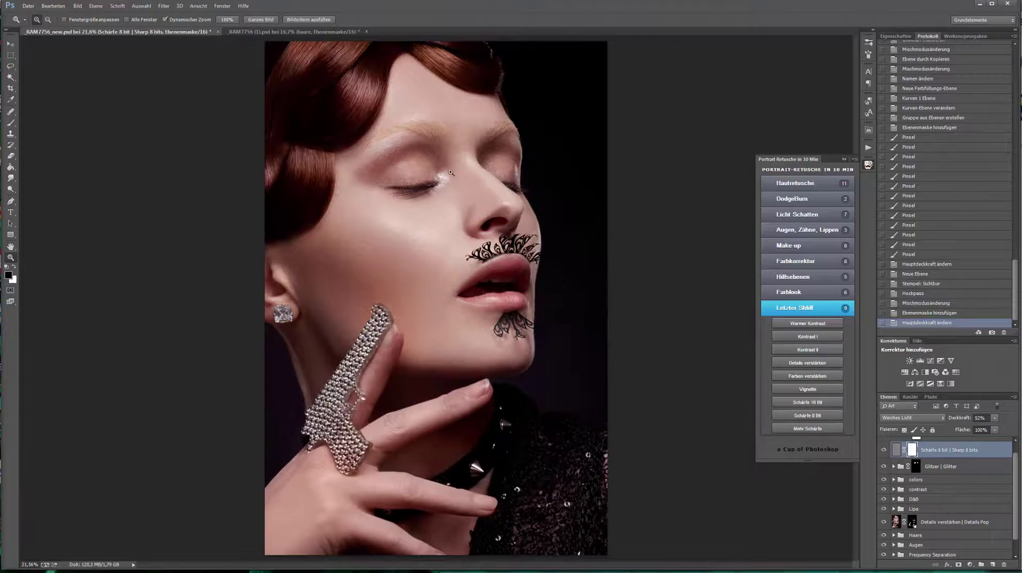
# Step: Add a new DodgeBurn D&B layer at the top of the stack
pyautogui.click(791, 198)
pyautogui.click(807, 214)
pyautogui.click(958, 36)
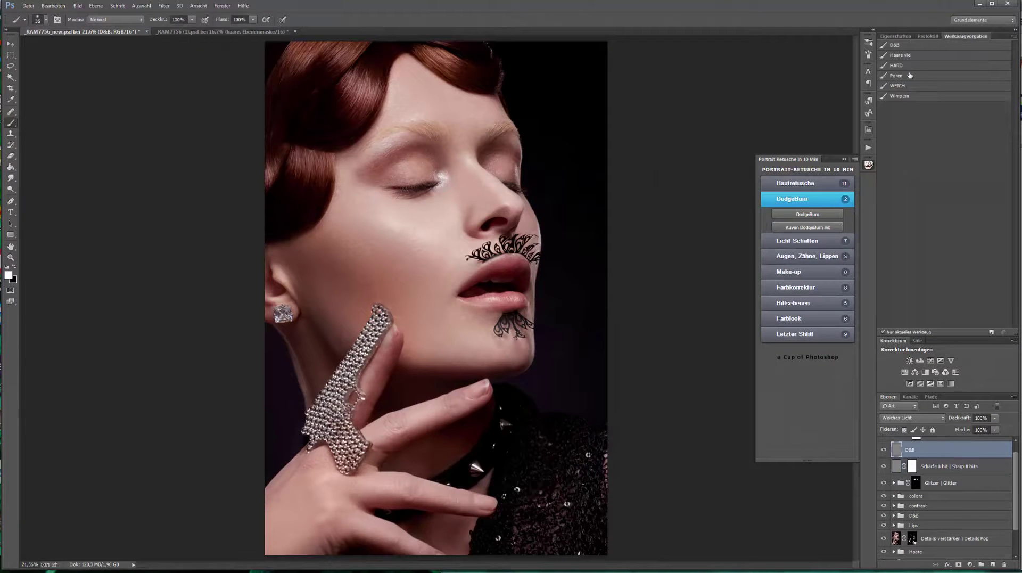
# Step: Paint D&B highlights on the face in Ineinanderkopieren mode, brush sizes 150, 45 and 35
pyautogui.click(894, 45)
pyautogui.hotkey('alt', 'shift', 'o')
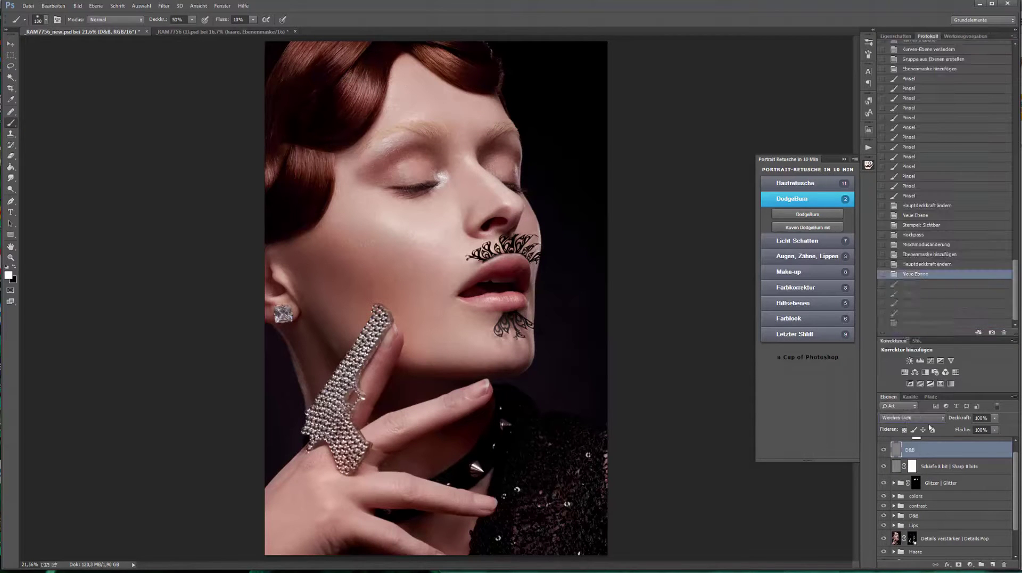
pyautogui.press(']')
pyautogui.press(']')
pyautogui.moveTo(401, 167)
pyautogui.mouseDown()
pyautogui.moveTo(437, 159)
pyautogui.moveTo(390, 144)
pyautogui.mouseUp()
pyautogui.moveTo(513, 162); pyautogui.dragTo(516, 185)
pyautogui.press('[')
pyautogui.press('[')
pyautogui.press('[')
pyautogui.moveTo(511, 362)
pyautogui.mouseDown()
pyautogui.moveTo(527, 372)
pyautogui.moveTo(512, 374)
pyautogui.mouseUp()
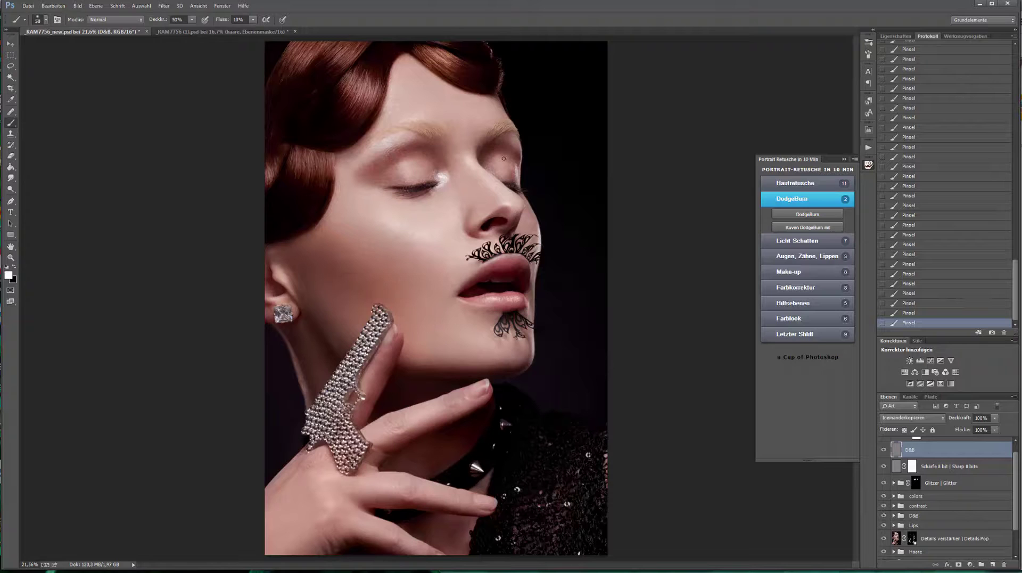
pyautogui.press('[')
pyautogui.press('x')
pyautogui.moveTo(372, 330)
pyautogui.mouseDown()
pyautogui.moveTo(330, 420)
pyautogui.moveTo(348, 434)
pyautogui.mouseUp()
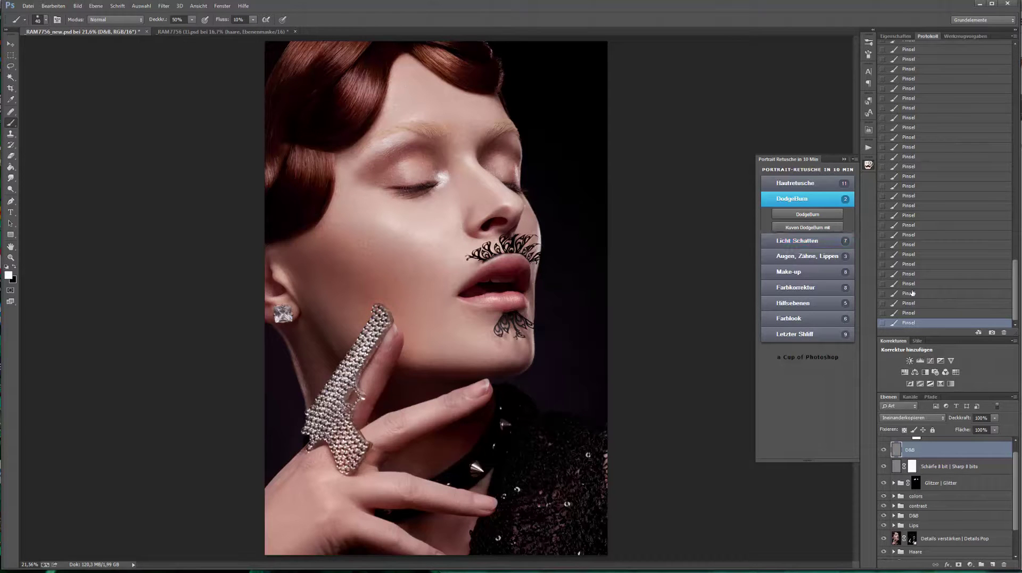
# Step: Lasso the nose area and soften it with a 26.4-pixel Gaussian blur, then deselect
pyautogui.press('l')
pyautogui.moveTo(458, 155); pyautogui.dragTo(463, 160)
pyautogui.click(164, 6)
pyautogui.click(102, 269)
pyautogui.moveTo(603, 207); pyautogui.dragTo(598, 206)
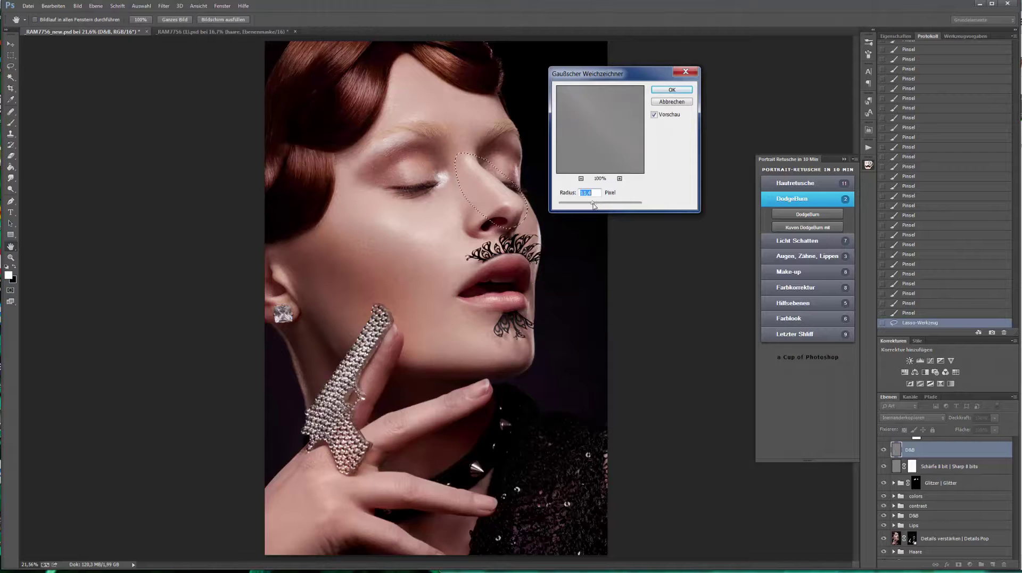
pyautogui.click(671, 90)
pyautogui.hotkey('ctrl', 'd')
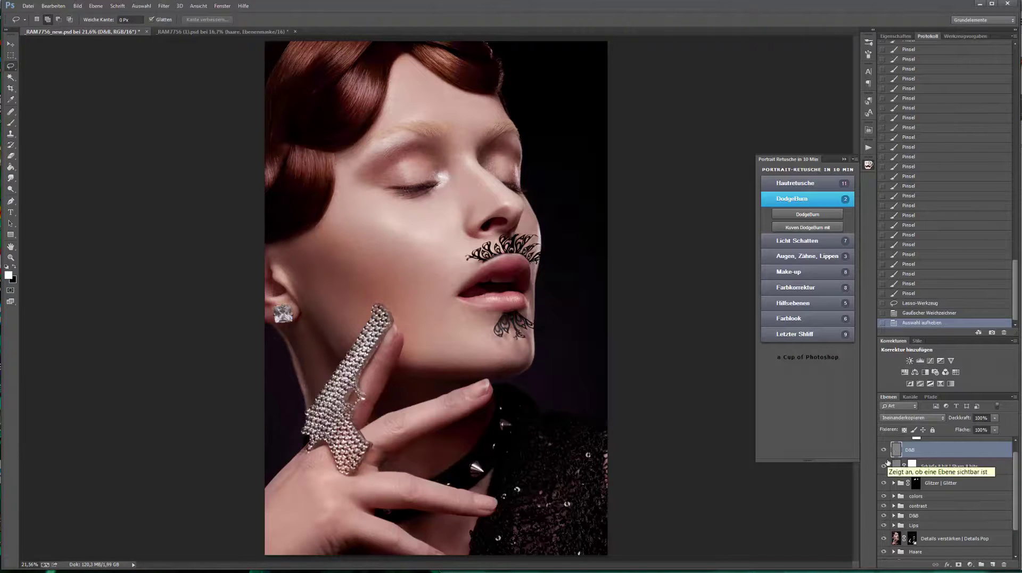
pyautogui.press('F2')
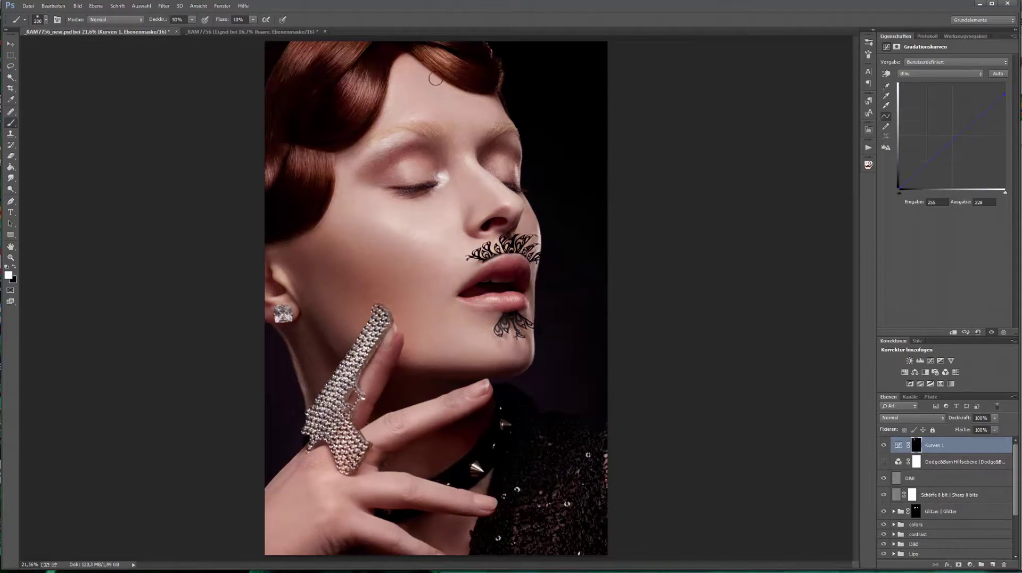
# Step: Lower the Blue curve output to 208 and add a D&B layer with noise strength 3
pyautogui.moveTo(1004, 94); pyautogui.dragTo(1004, 102)
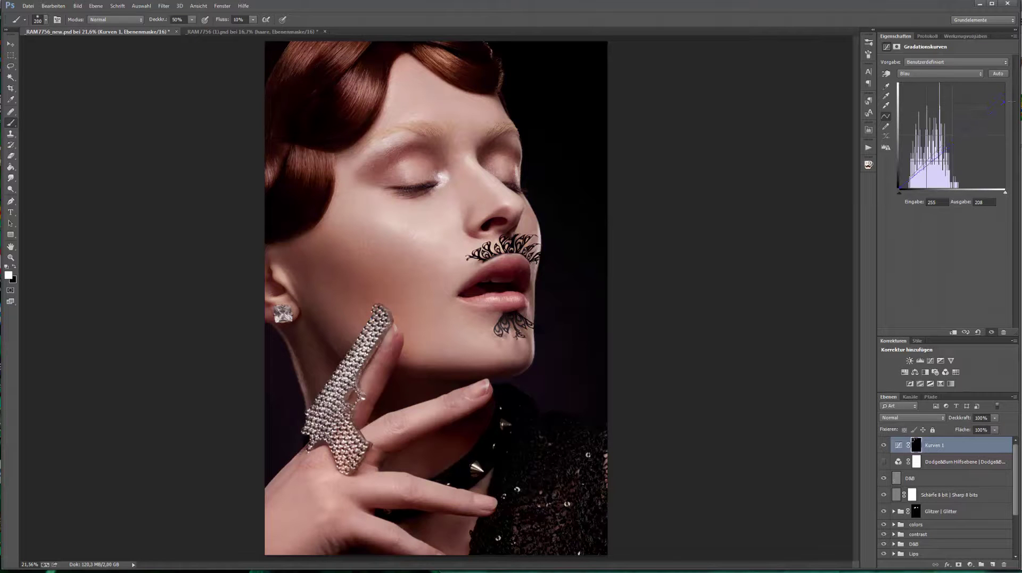
pyautogui.press('F2')
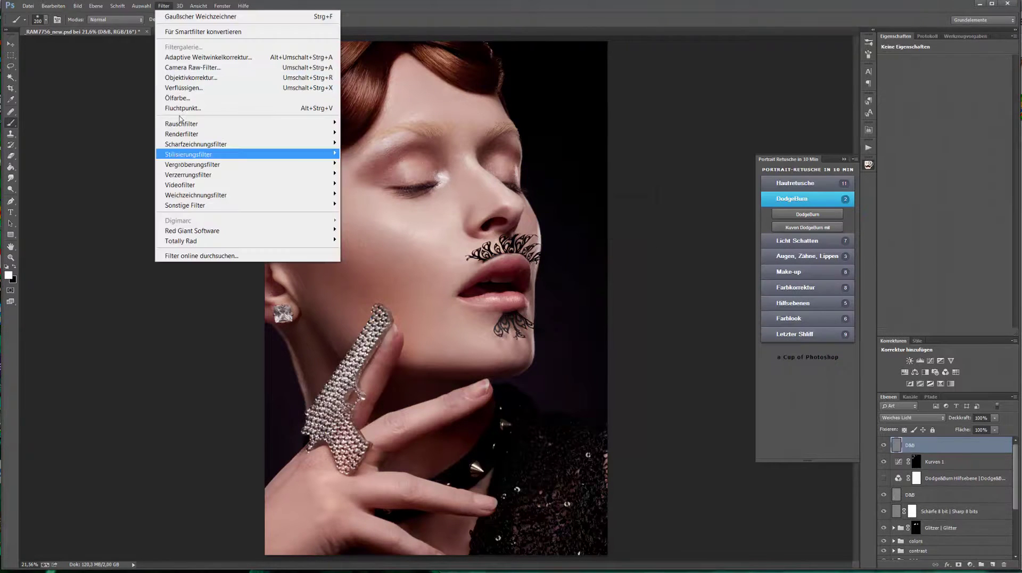
pyautogui.write('3')
pyautogui.keyDown('ctrl'); pyautogui.click(388, 228); pyautogui.keyUp('ctrl')
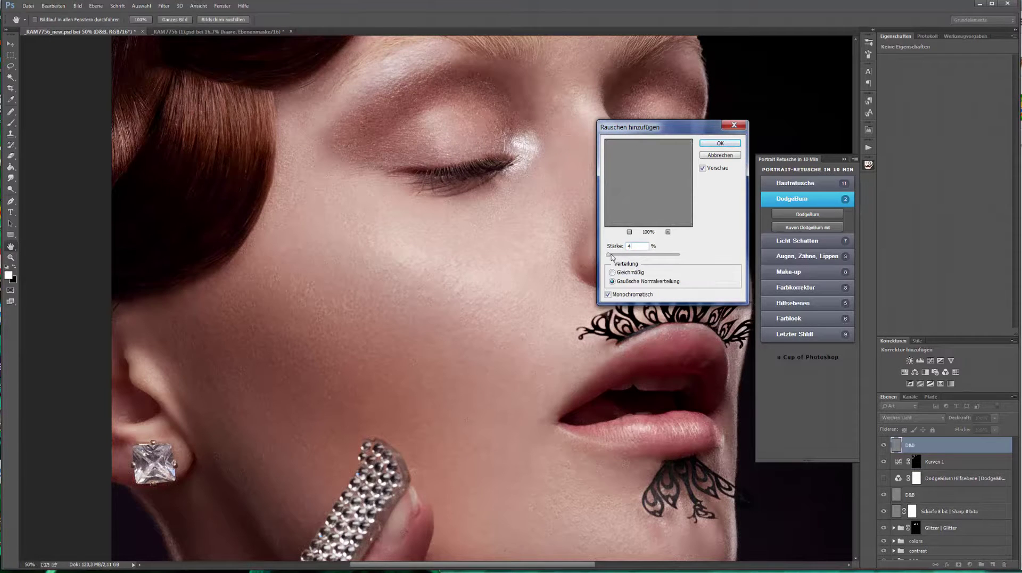
pyautogui.click(720, 143)
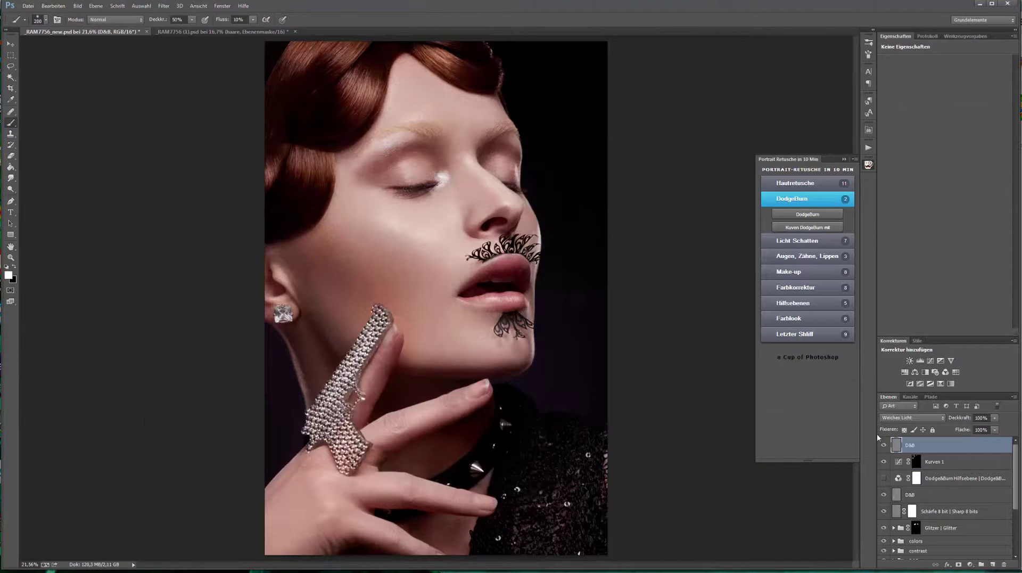
# Step: Add the Warmer Kontrast warm contrast layer and reframe the portrait view
pyautogui.press('F3')
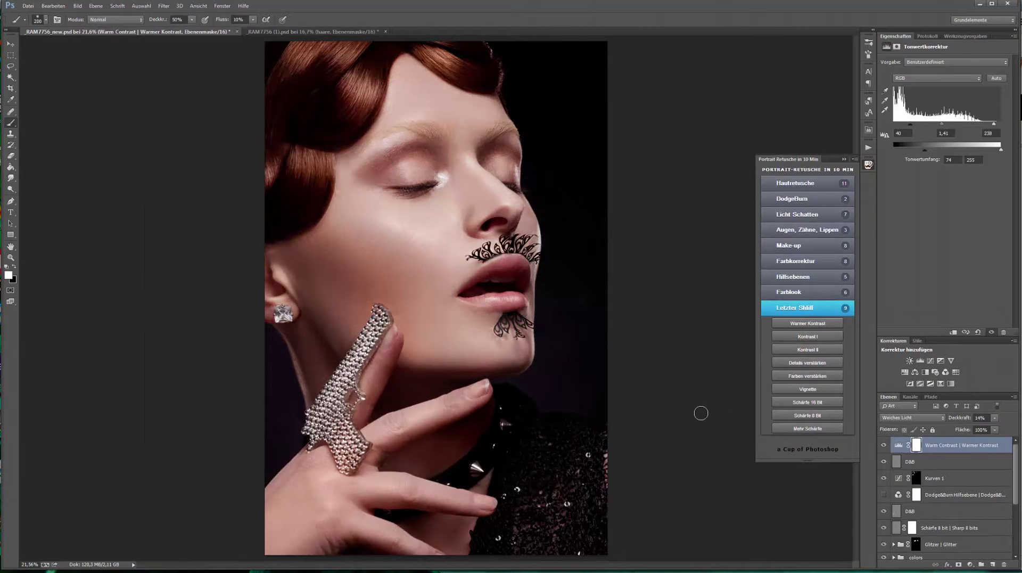
pyautogui.press('z')
pyautogui.keyDown('alt'); pyautogui.click(554, 292); pyautogui.keyUp('alt')
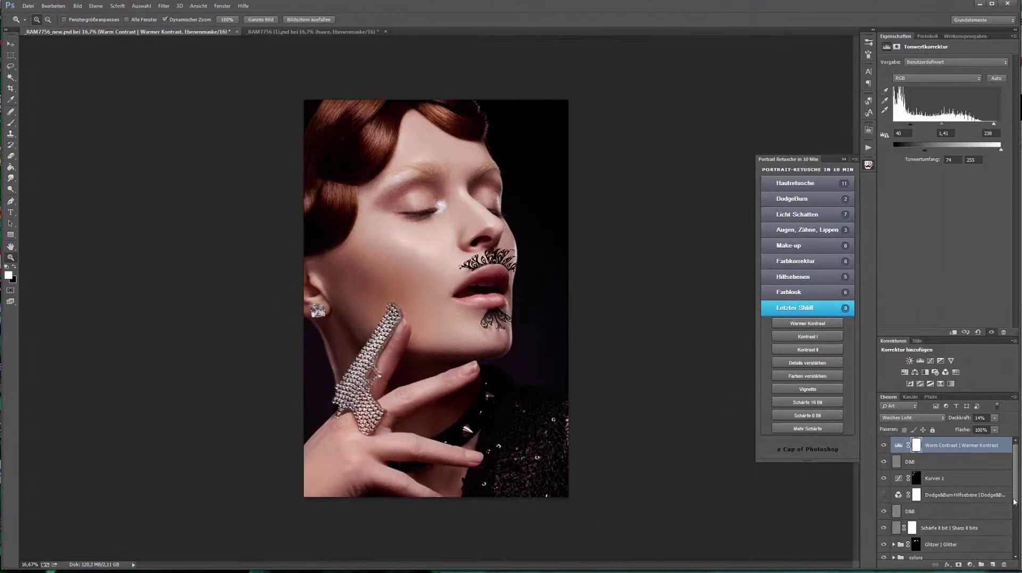
pyautogui.scroll(-5, 1015, 502)
pyautogui.hotkey('ctrl', '+')
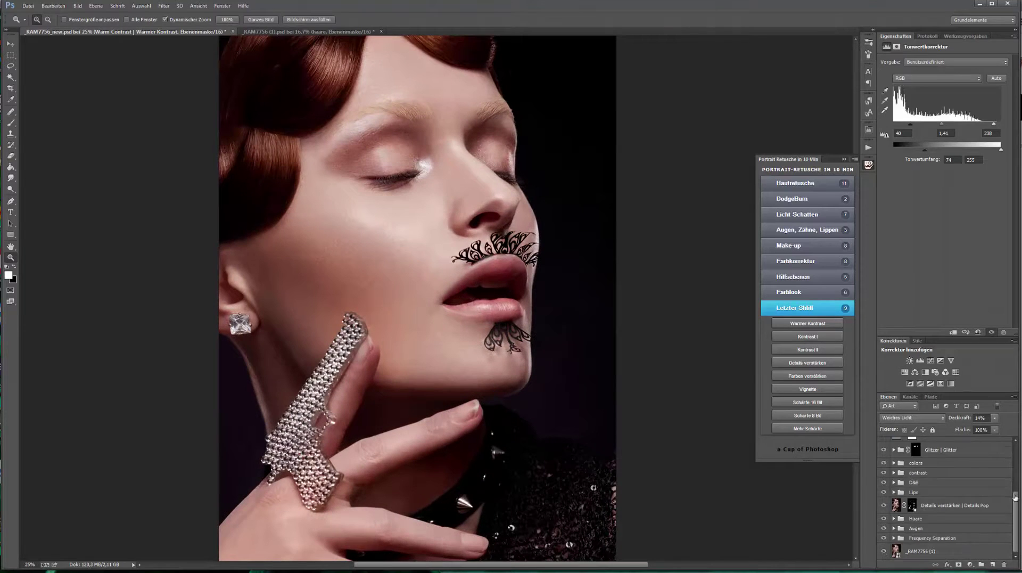
pyautogui.press('F2')
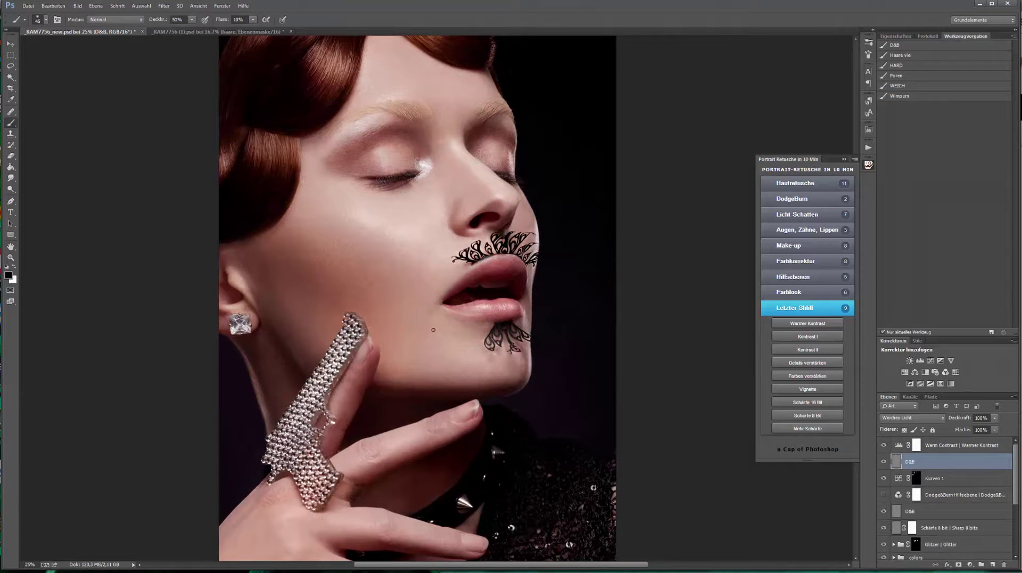
# Step: Create the Eyeliner group, paint the upper lash line, and step back in history
pyautogui.click(788, 245)
pyautogui.click(807, 274)
pyautogui.click(497, 217)
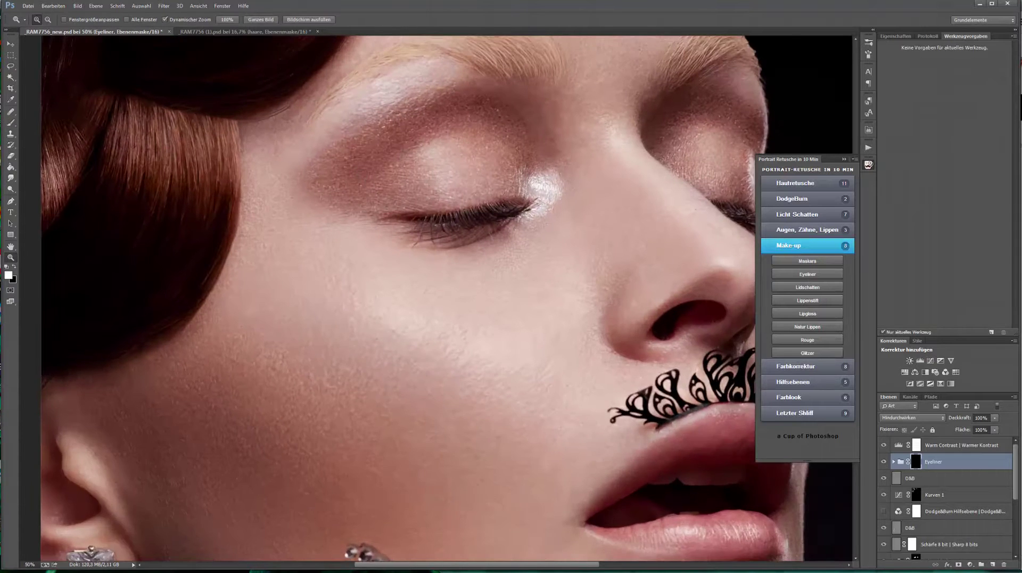
pyautogui.moveTo(531, 201)
pyautogui.mouseDown()
pyautogui.moveTo(420, 216)
pyautogui.moveTo(491, 208)
pyautogui.moveTo(476, 235)
pyautogui.mouseUp()
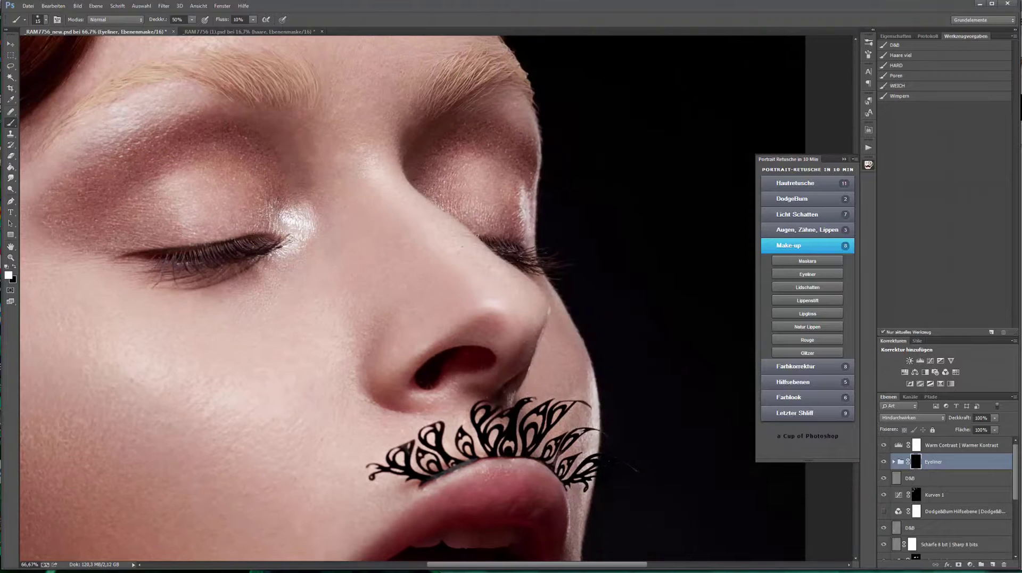
pyautogui.hotkey('ctrl', '0')
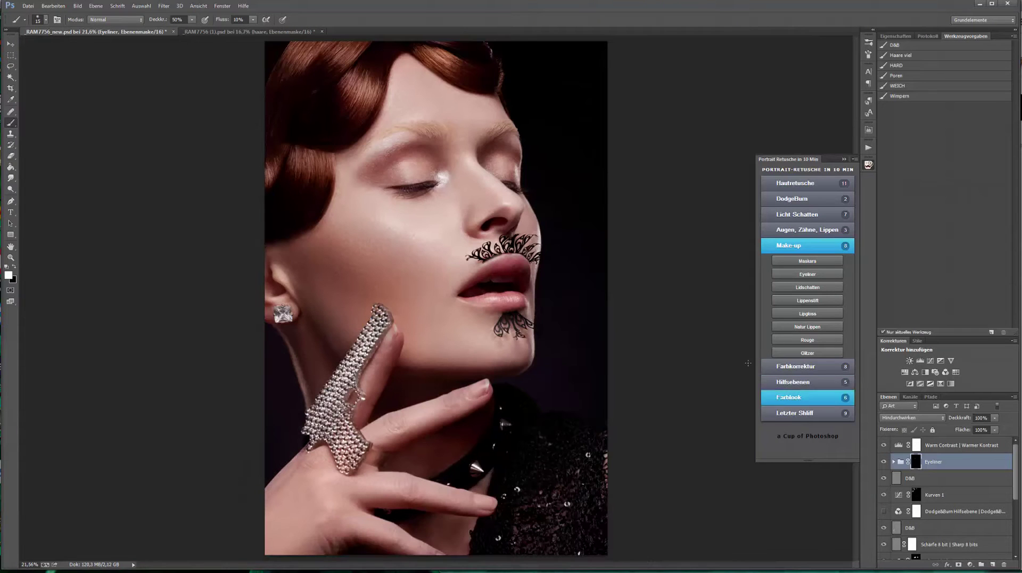
pyautogui.hotkey('alt', '[')
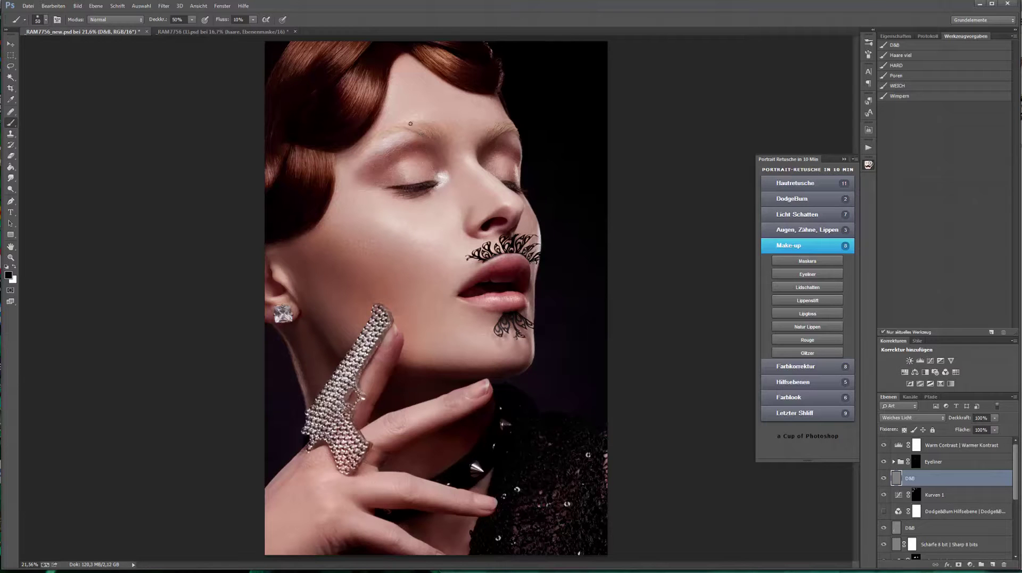
pyautogui.click(927, 36)
pyautogui.moveTo(919, 321); pyautogui.dragTo(919, 249)
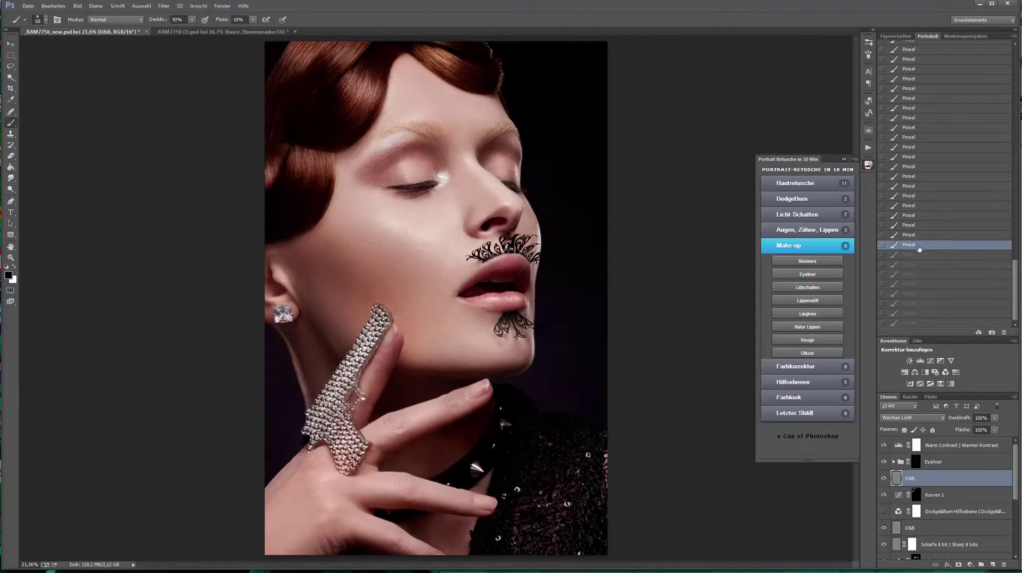
# Step: Group the final correction layers as 'last corr' and paint more dodge & burn inside it
pyautogui.hotkey('ctrl', ']')
pyautogui.hotkey('ctrl', 'g')
pyautogui.doubleClick(926, 446)
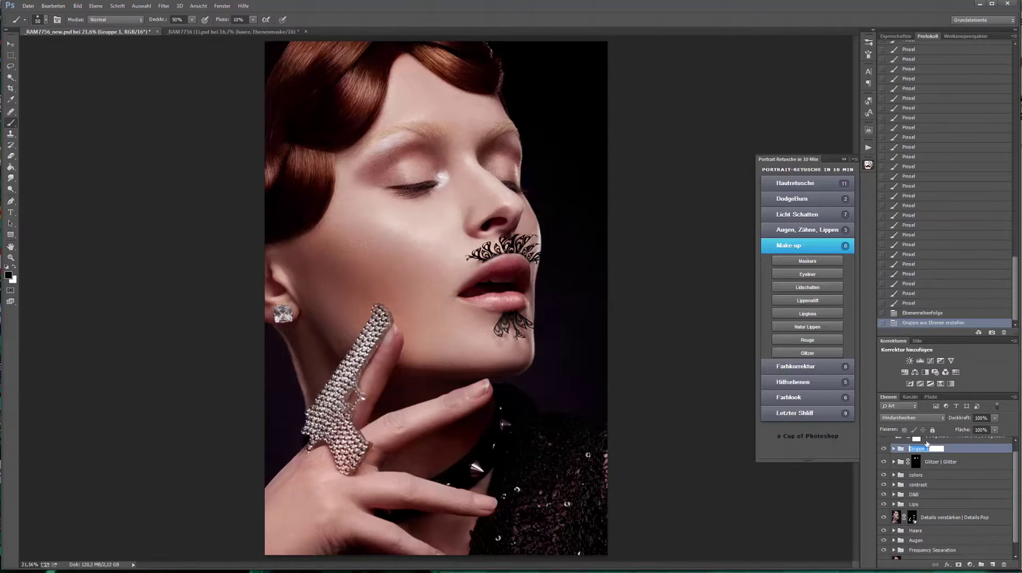
pyautogui.write('last corr')
pyautogui.press('Return')
pyautogui.click(882, 448)
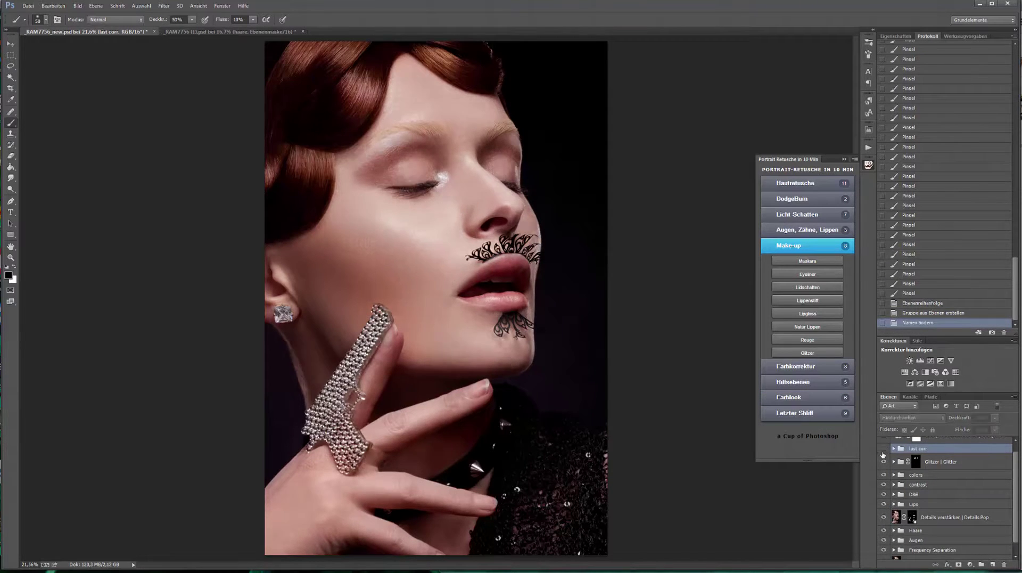
pyautogui.click(883, 449)
pyautogui.hotkey('alt', '[')
pyautogui.hotkey('alt', '[')
pyautogui.hotkey('alt', '[')
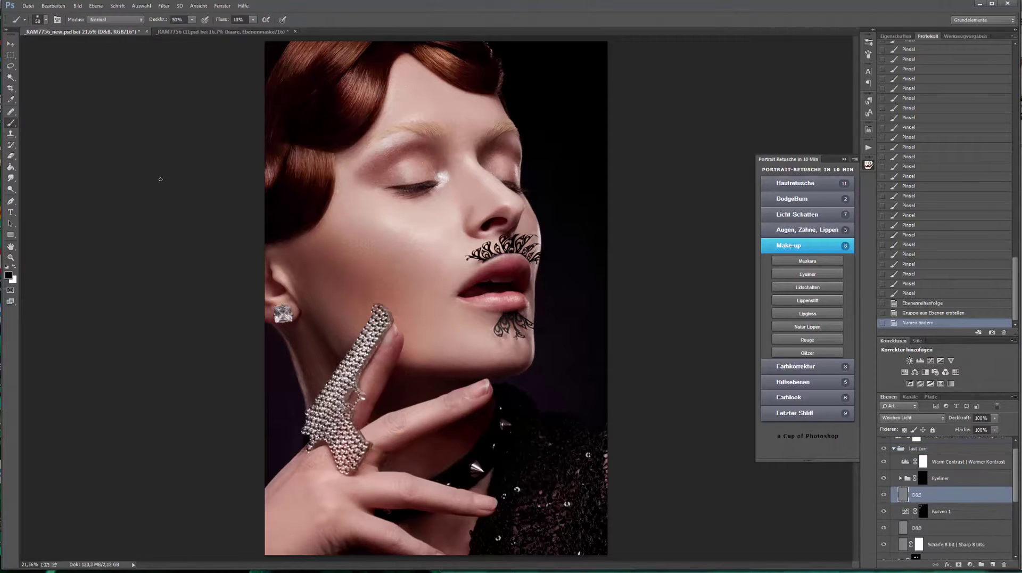
pyautogui.moveTo(522, 271); pyautogui.dragTo(486, 417)
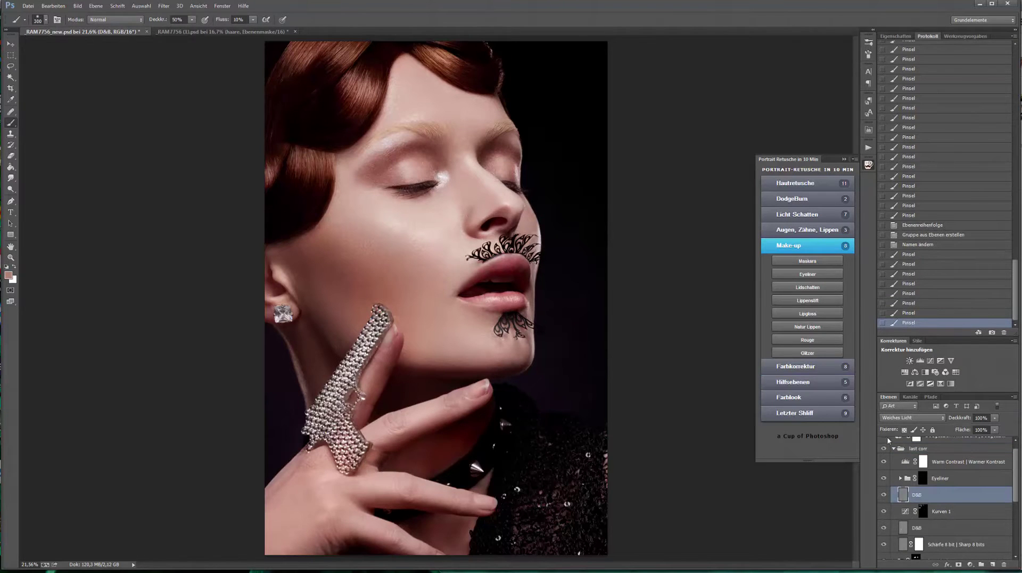
# Step: Add a Farbfüllung colour fill layer using a skin tone sampled from the photo
pyautogui.click(957, 461)
pyautogui.click(96, 6)
pyautogui.click(58, 98)
pyautogui.press('Return')
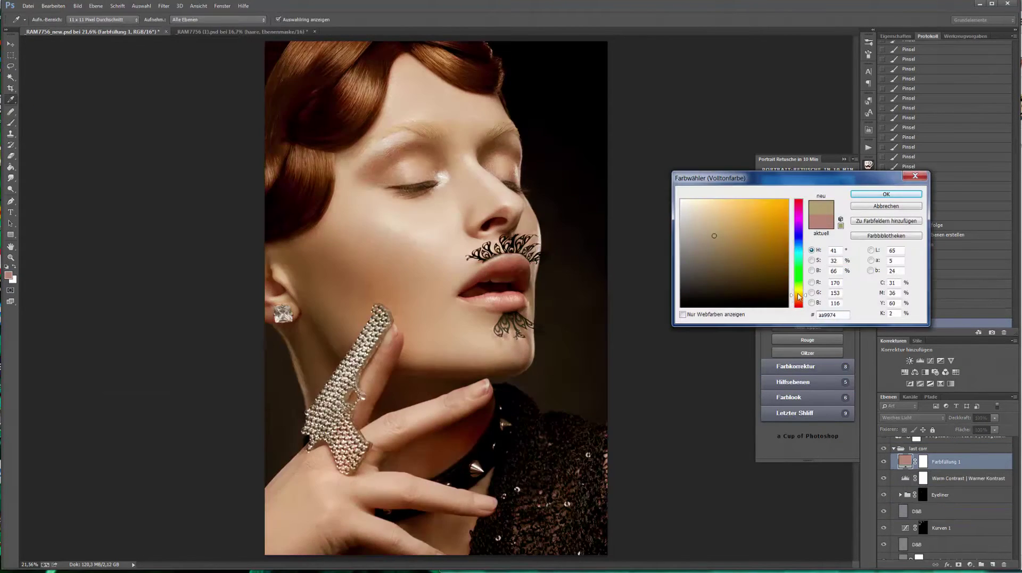
pyautogui.click(310, 307)
pyautogui.click(886, 194)
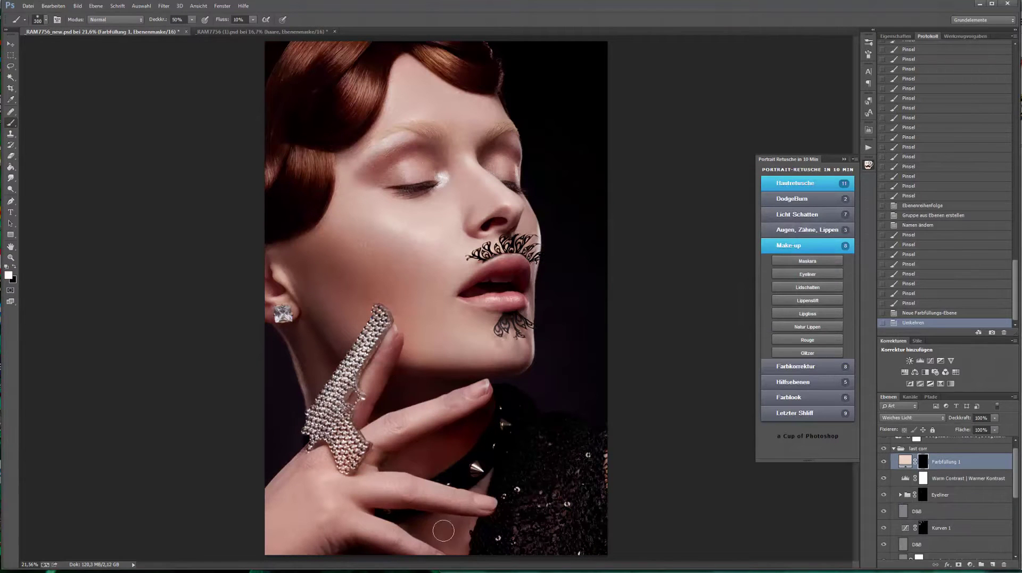
# Step: Add Farbton/Sättigung layers targeting reds, with saturation reduced to -26
pyautogui.click(951, 73)
pyautogui.click(941, 98)
pyautogui.press('[')
pyautogui.press('[')
pyautogui.press('[')
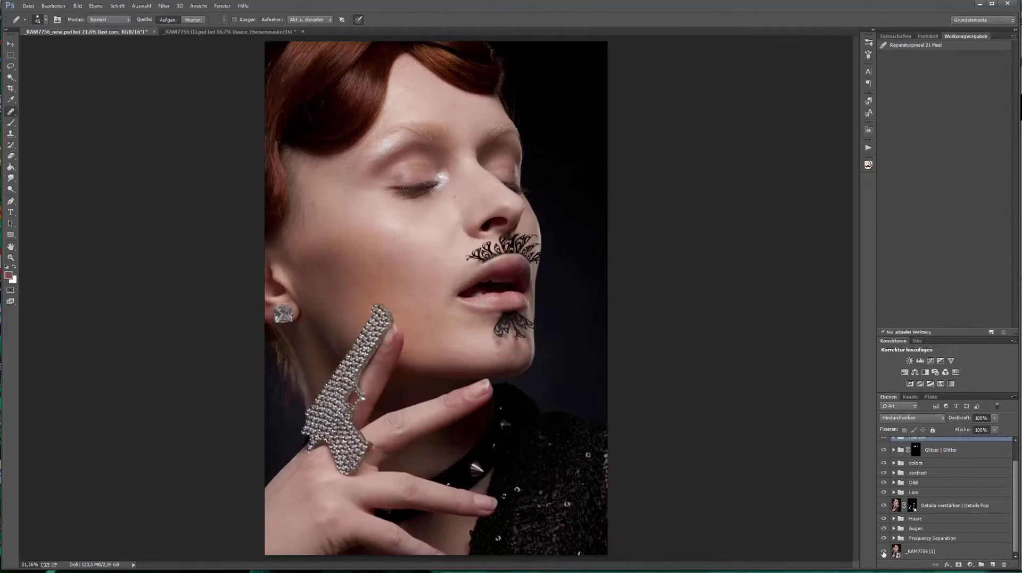
pyautogui.keyDown('alt'); pyautogui.click(884, 551); pyautogui.keyUp('alt')
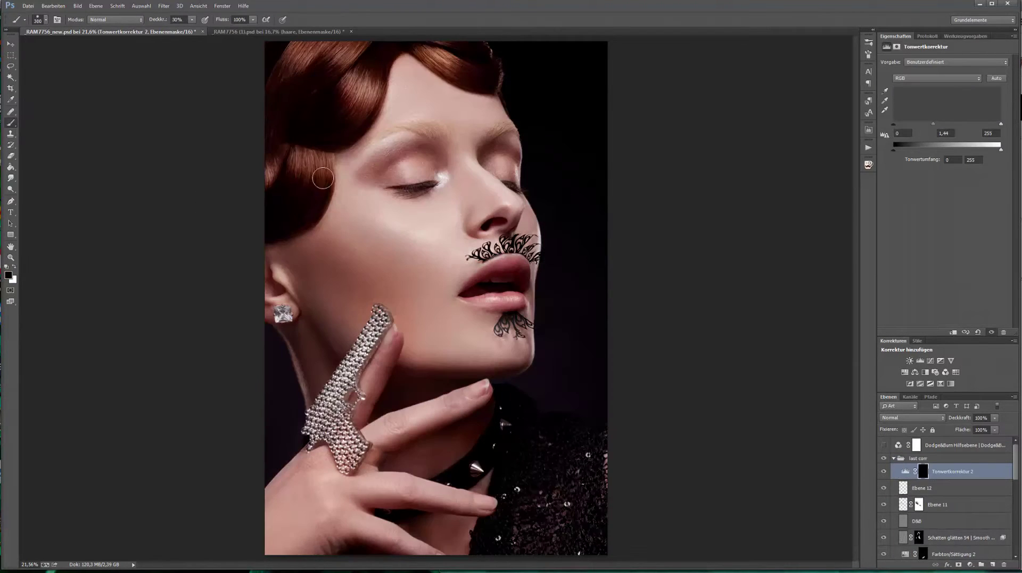
pyautogui.press('x')
pyautogui.press('3')
pyautogui.click(904, 371)
pyautogui.moveTo(945, 111); pyautogui.dragTo(929, 114)
# Step: Paint black dodge & burn strokes on the face using the D&B brush preset
pyautogui.click(916, 537)
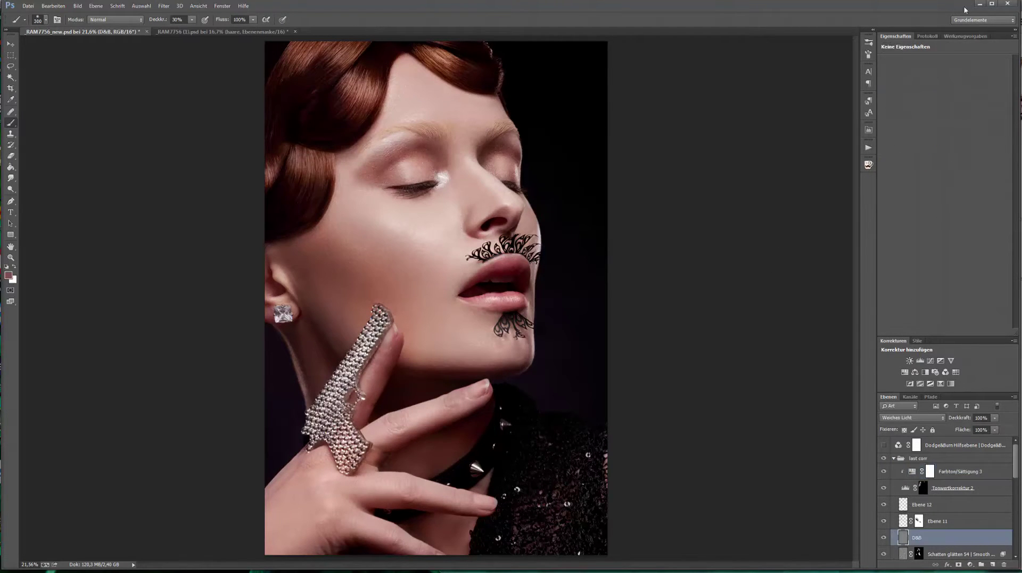
pyautogui.click(964, 36)
pyautogui.click(895, 44)
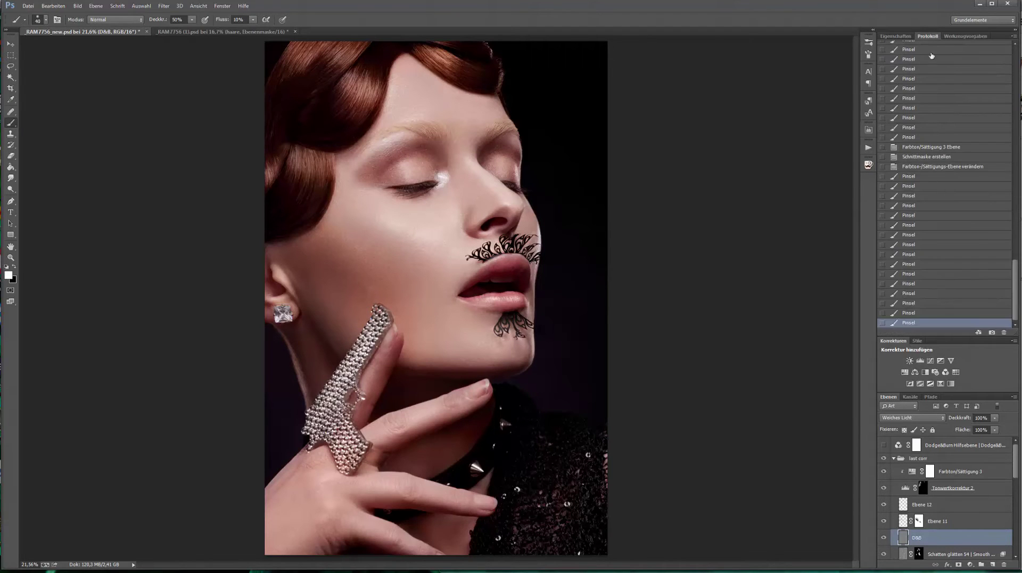
pyautogui.press('x')
pyautogui.moveTo(380, 257); pyautogui.dragTo(371, 55)
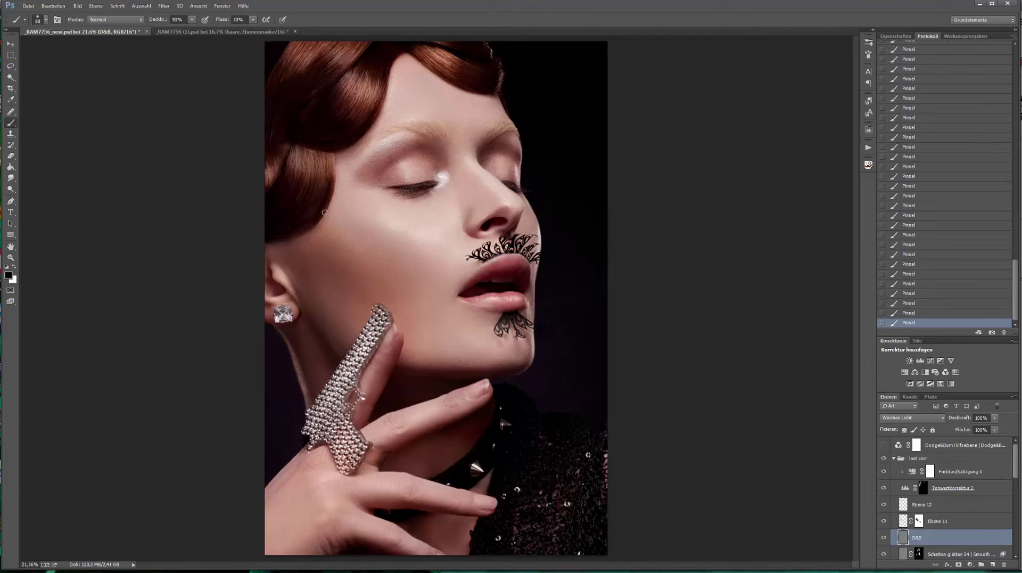
pyautogui.press('[')
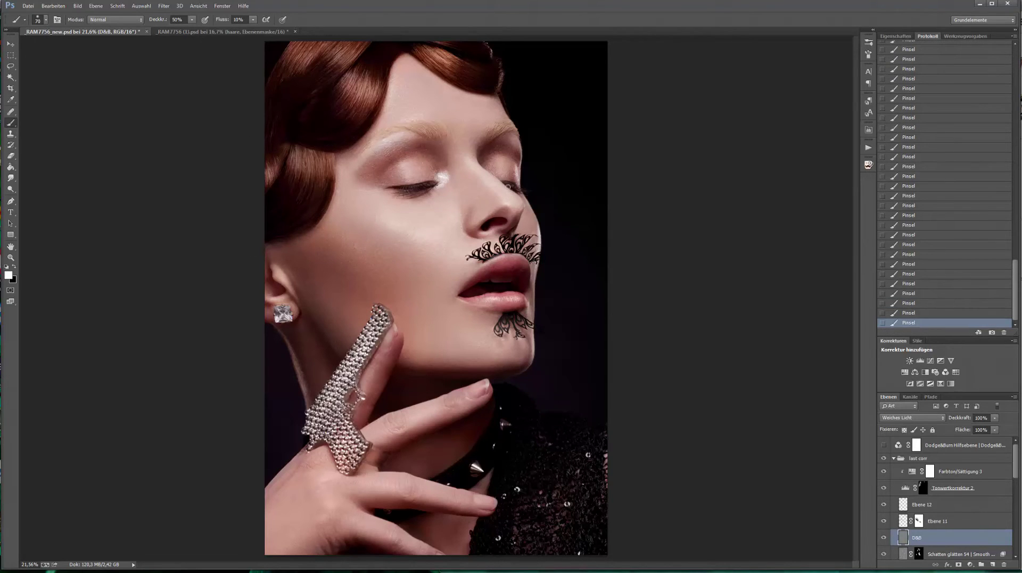